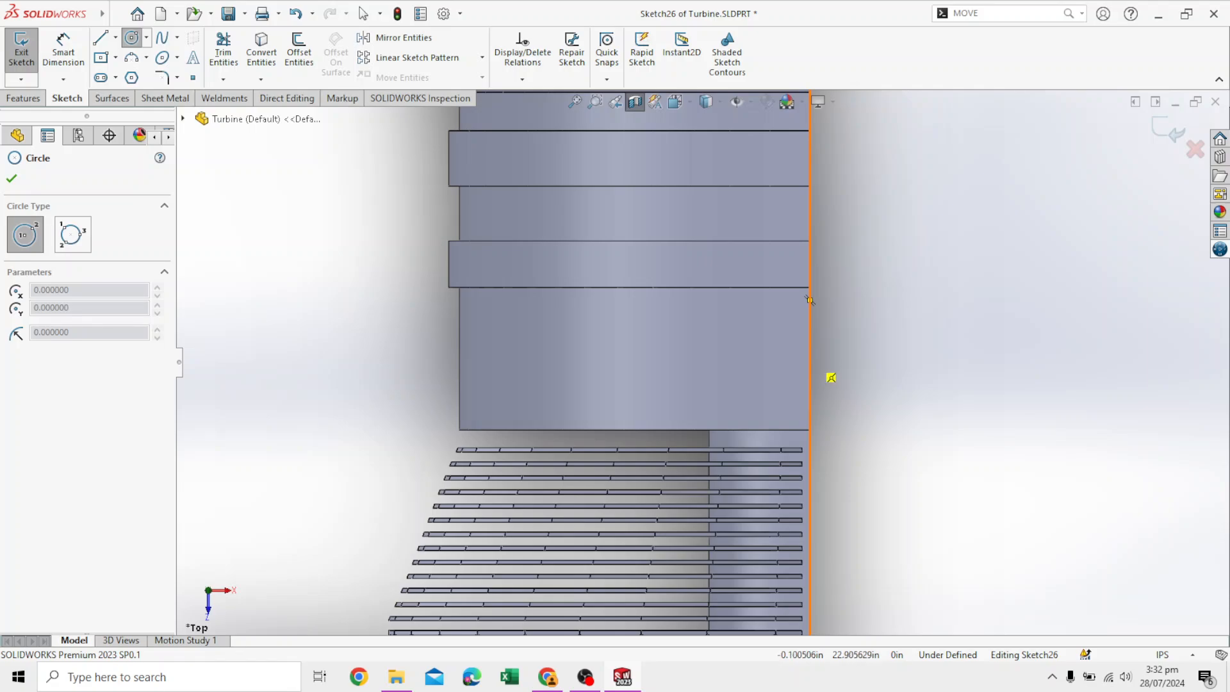
Sketch two circles centred on the section's straight edge: radius about 3.24 in on the wide casing band, about 0.94 in on the adjacent ring.
click(810, 356)
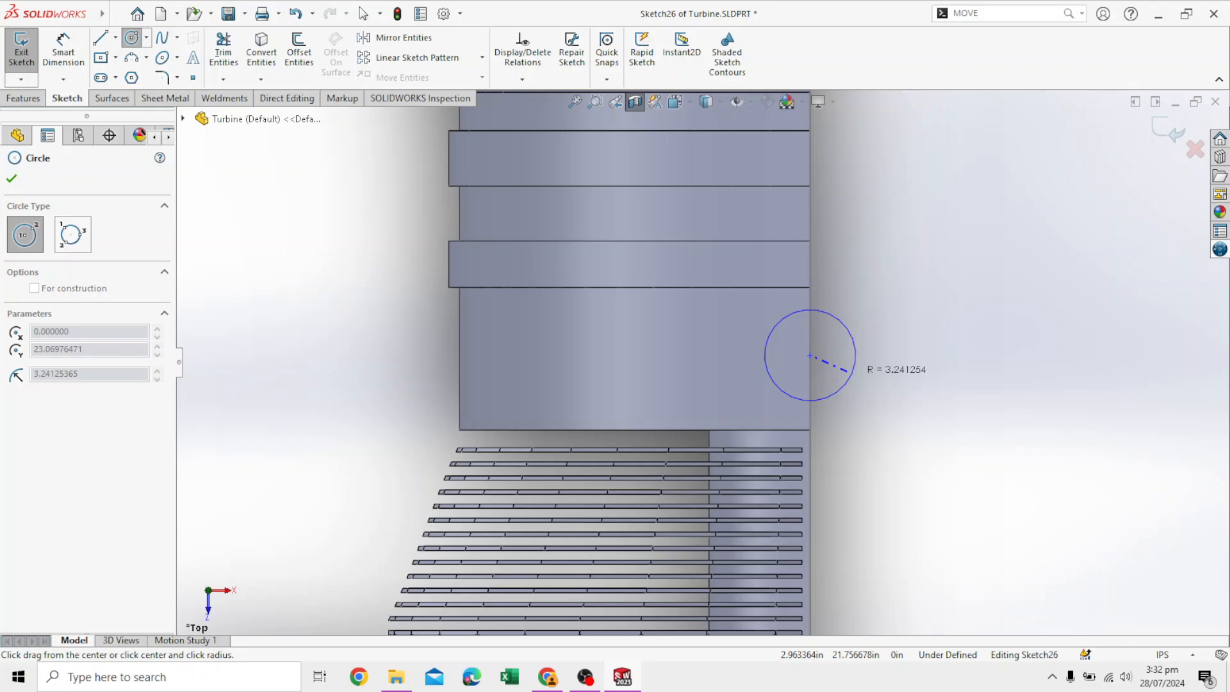
click(851, 373)
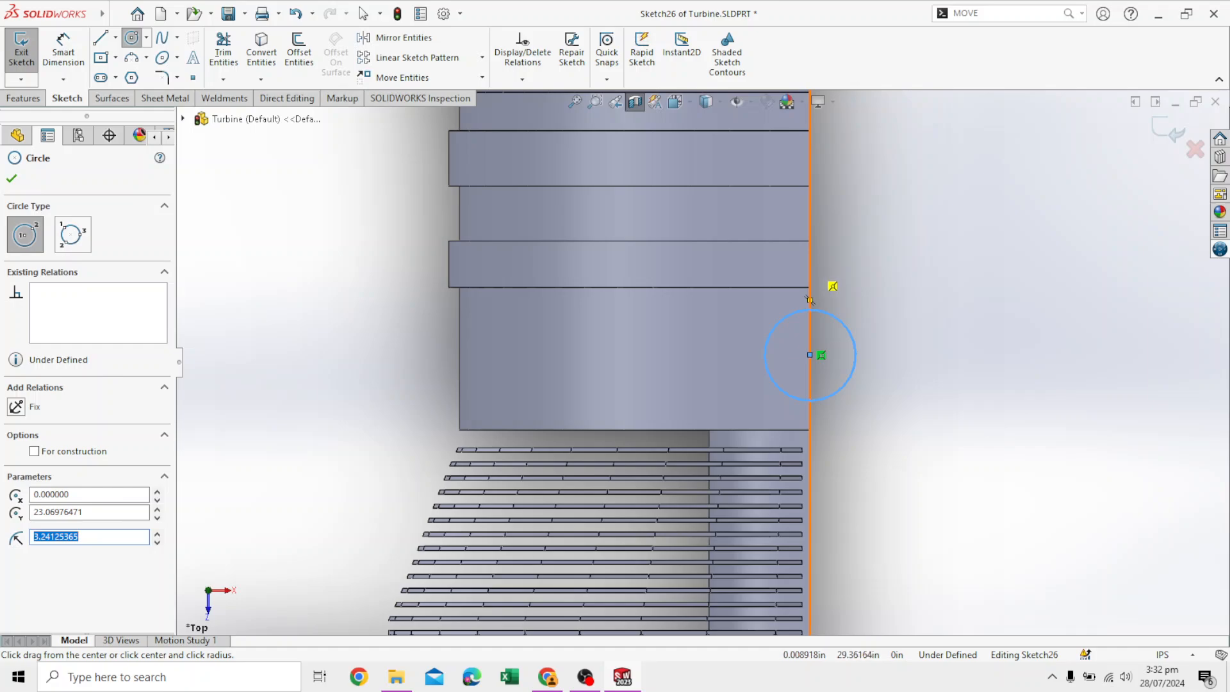
click(810, 263)
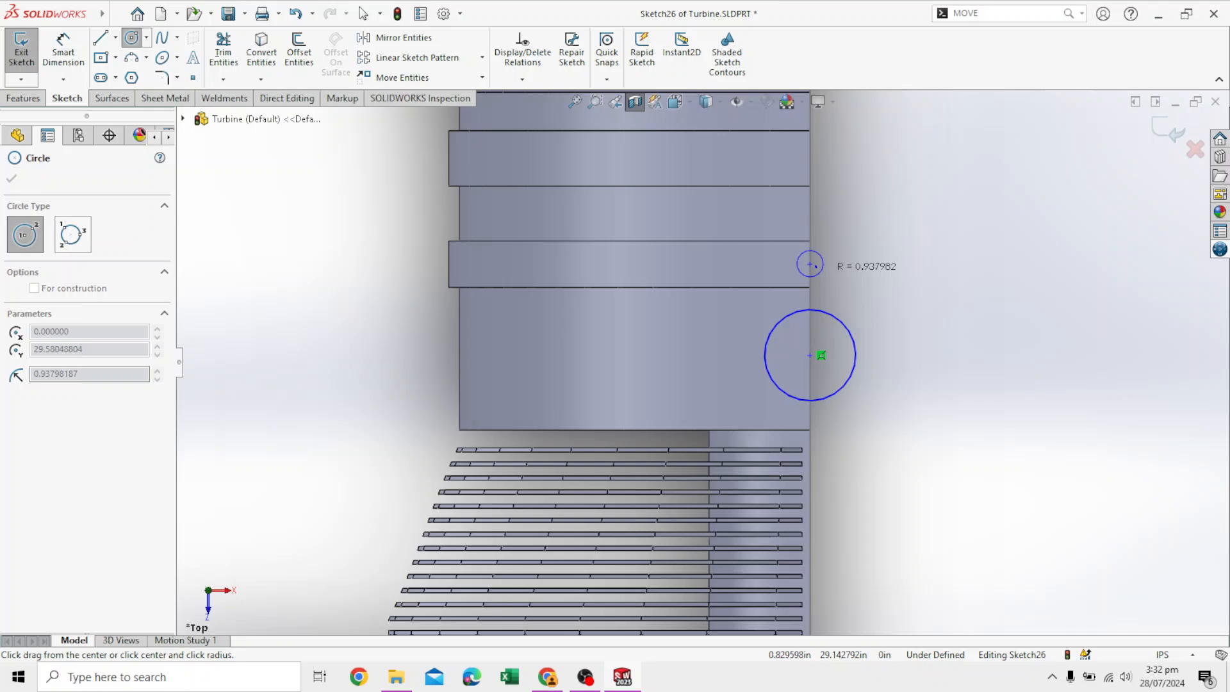
click(816, 266)
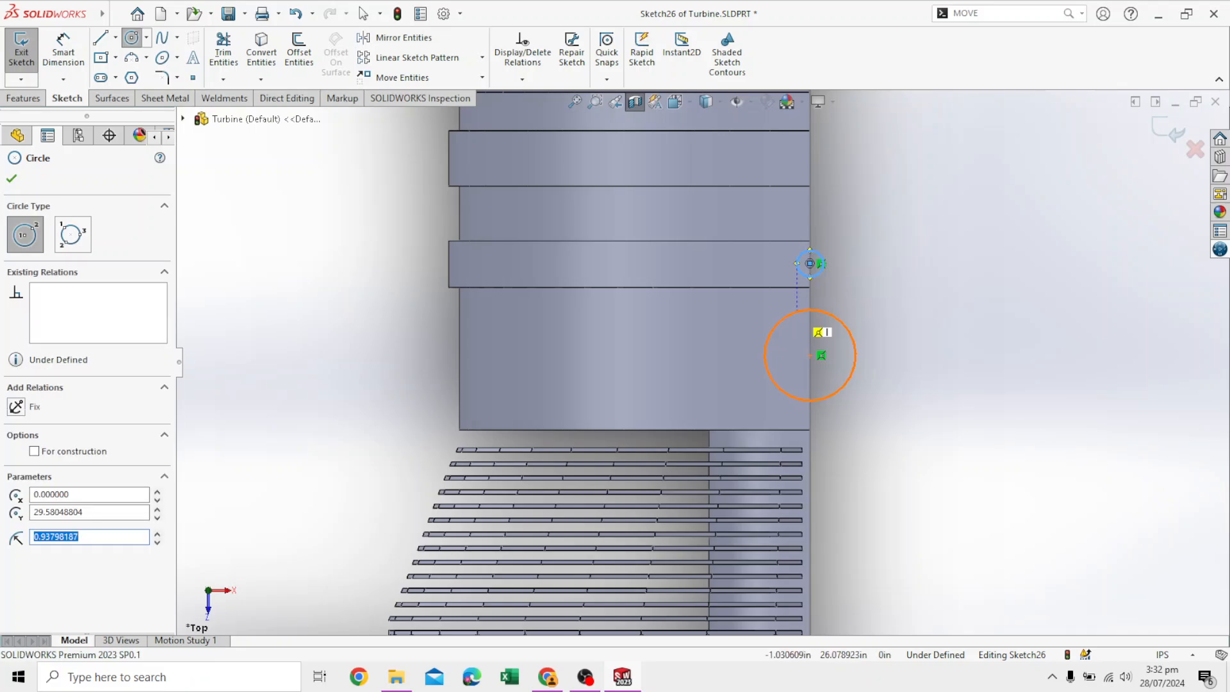
key(Escape)
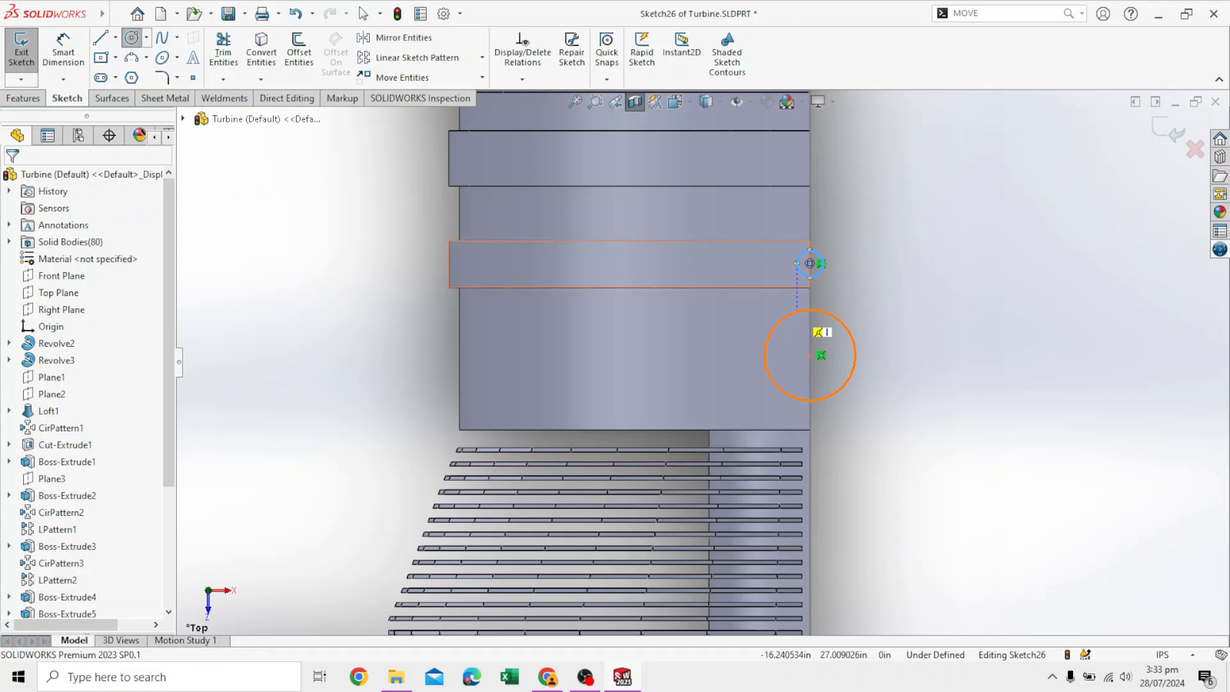
Start an extruded cut from the two circles with the direction reversed and the start condition set to Offset.
middle_drag(820, 355, 621, 365)
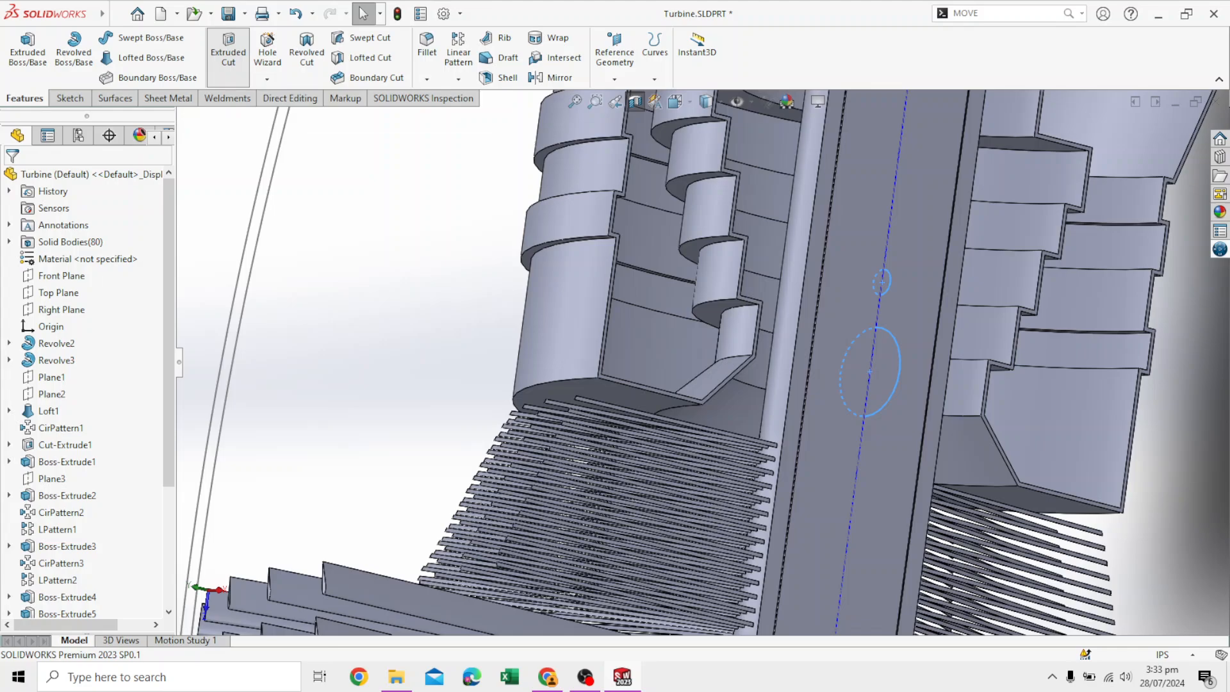
click(228, 55)
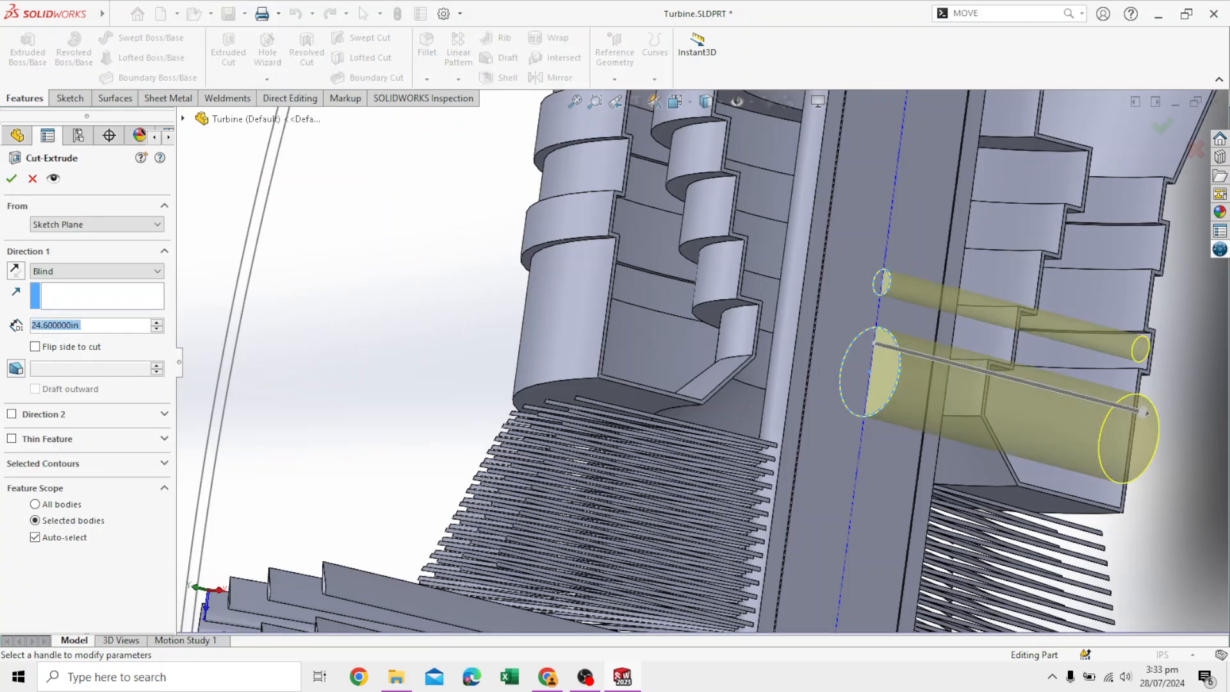
click(16, 271)
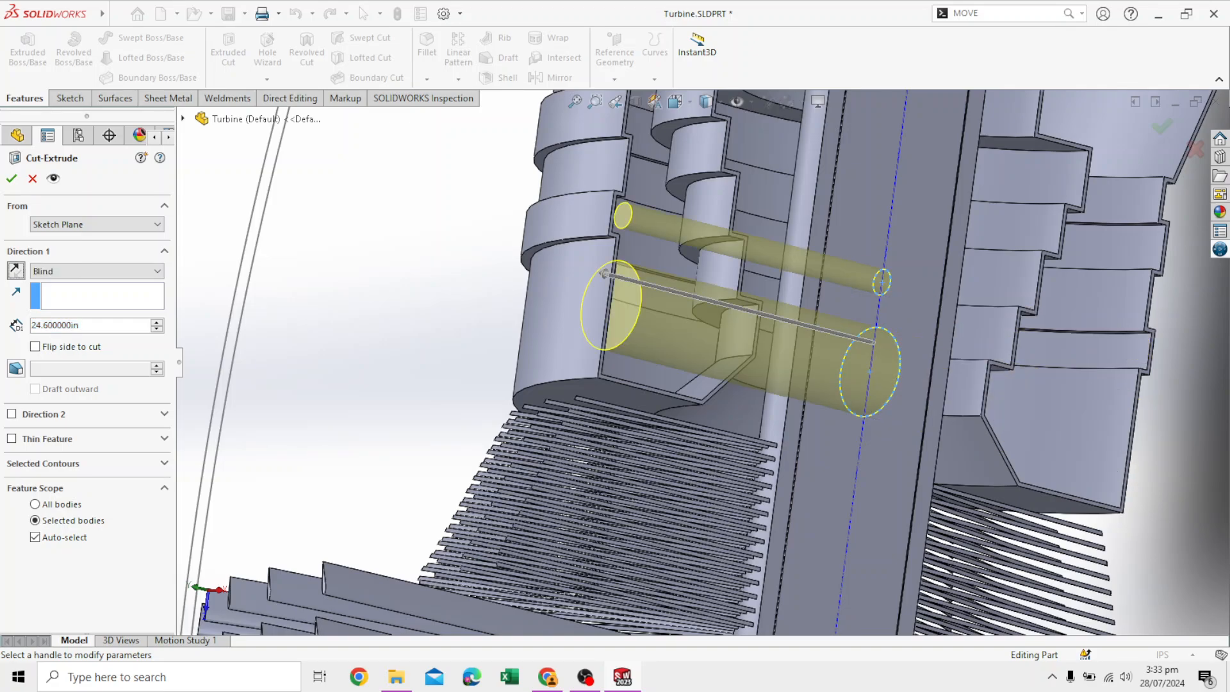
click(96, 224)
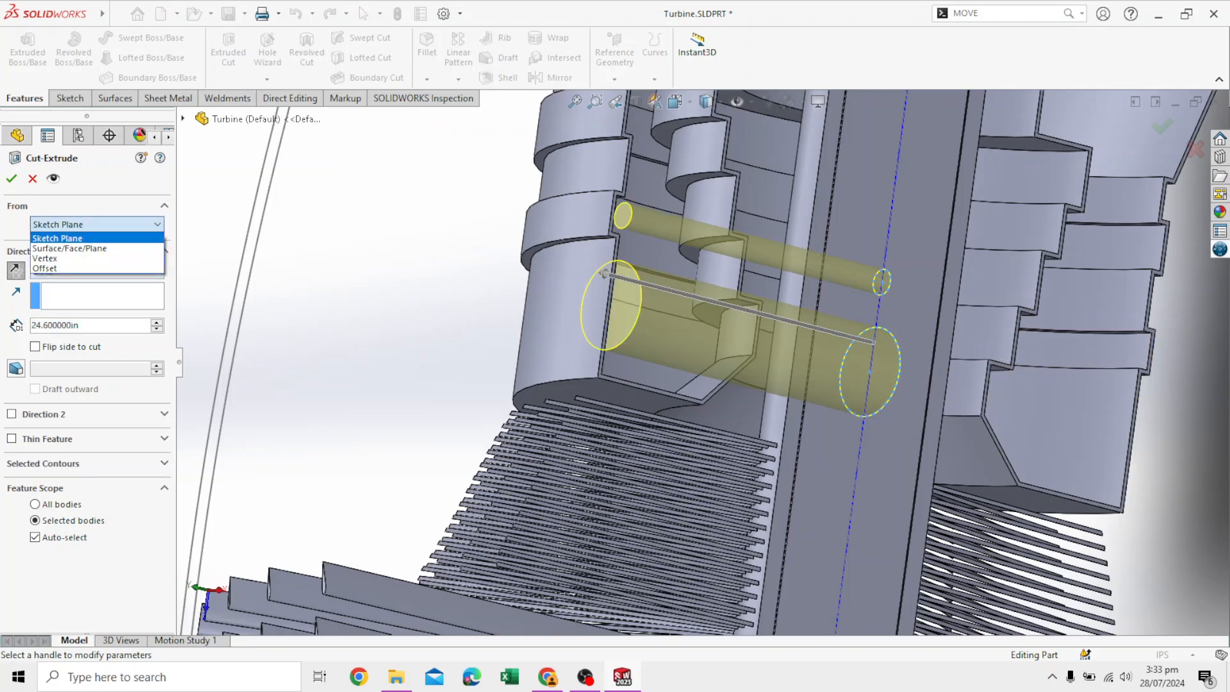
click(45, 267)
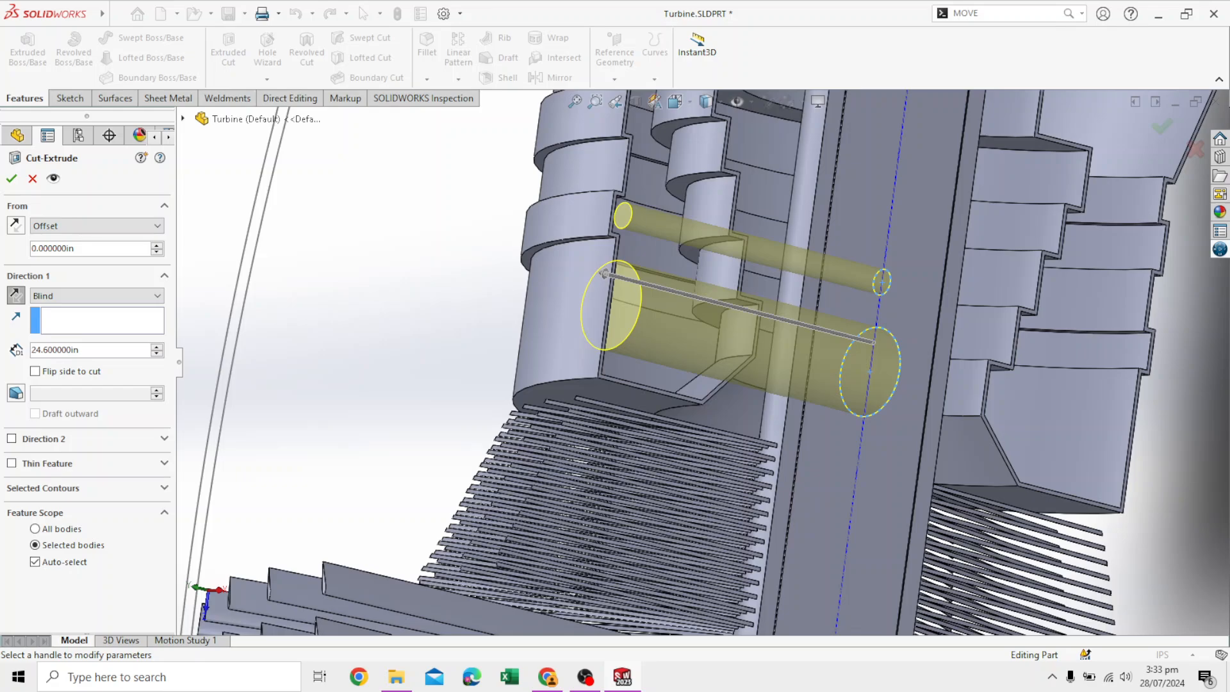
Set the cut's start offset to 75 in.
click(37, 248)
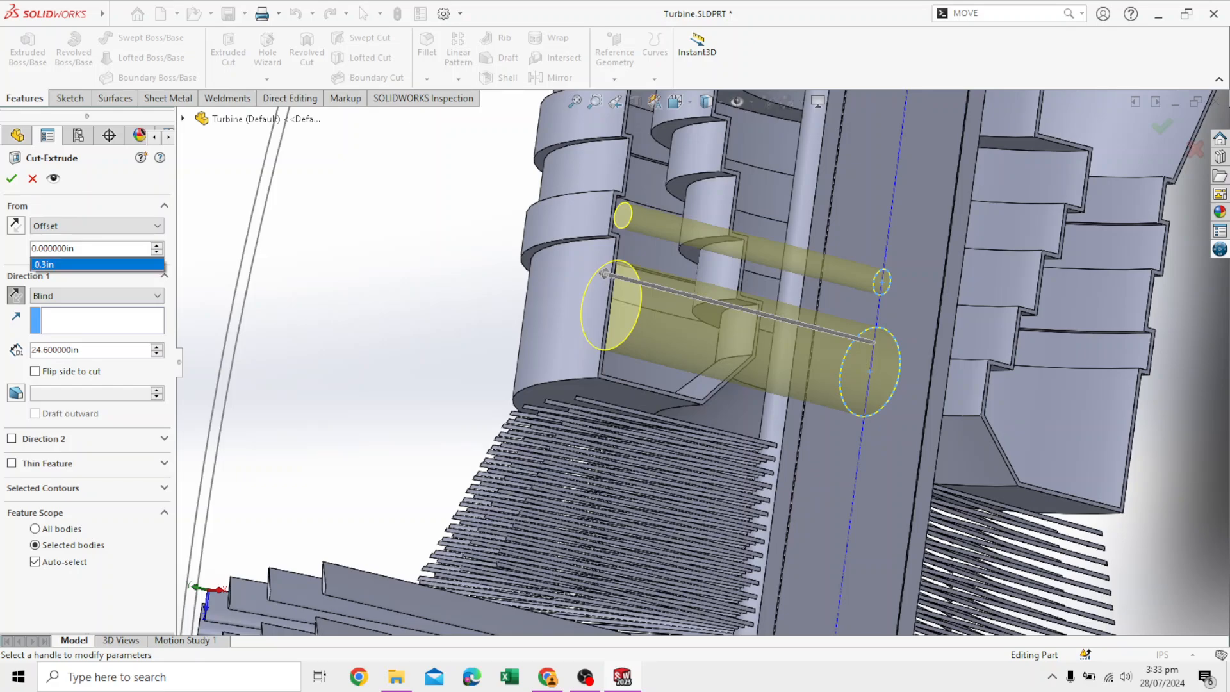
key(Delete)
key(Delete)
text(75)
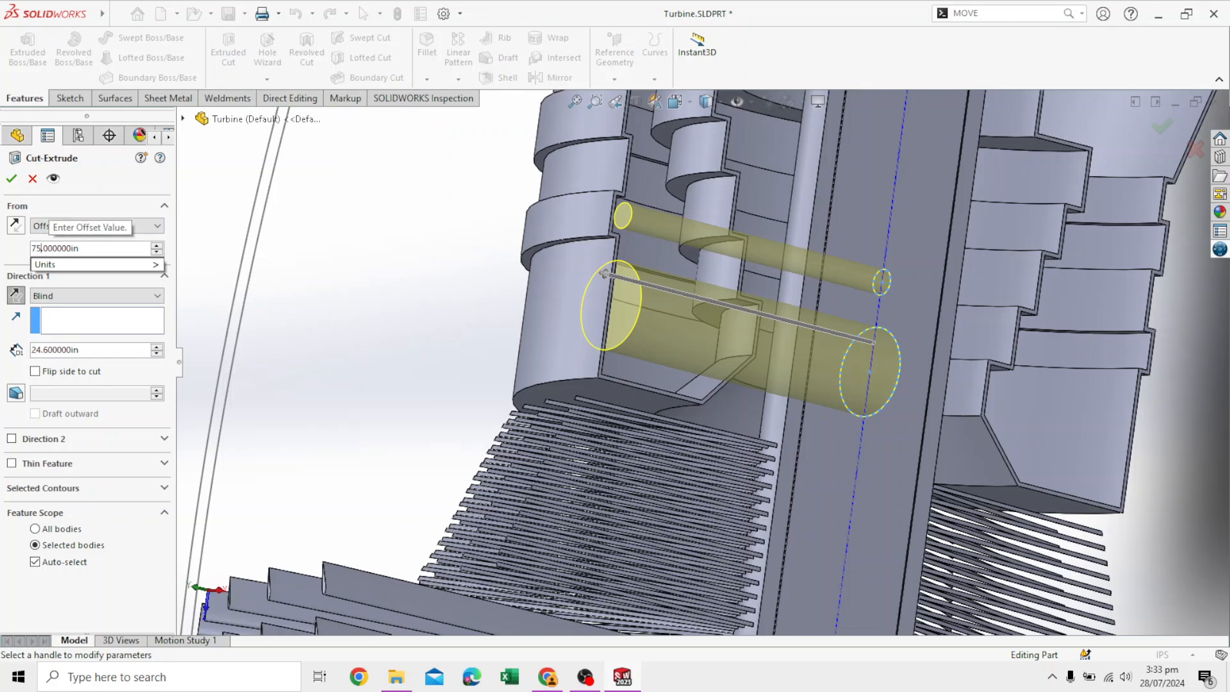
key(Return)
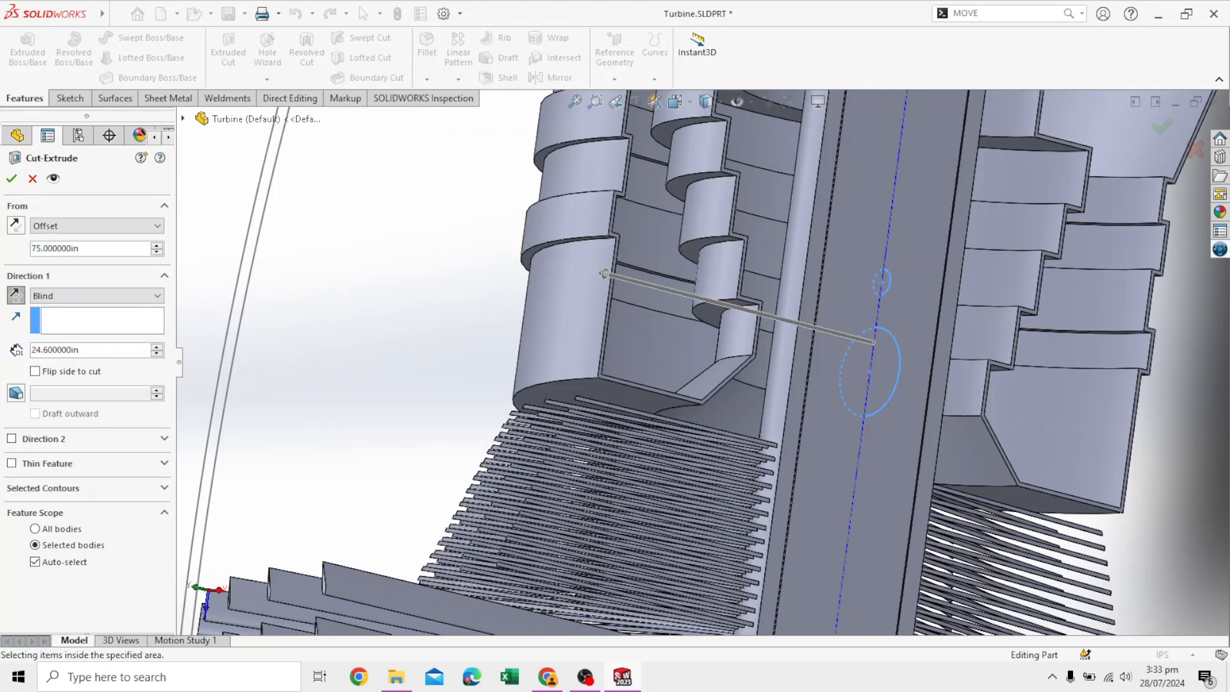
Change the cut's start offset to 35 in.
scroll(791, 427, up, 5)
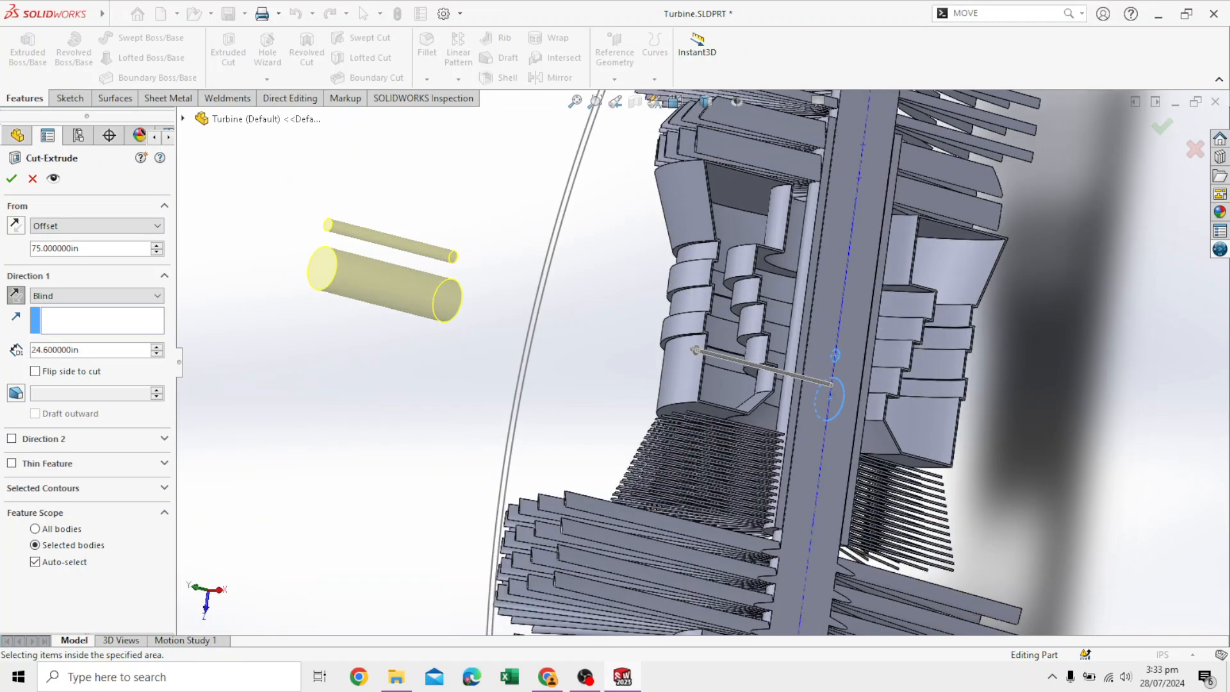
scroll(479, 197, down, 2)
mouse_move(478, 197)
middle_down()
mouse_move(423, 200)
mouse_move(433, 210)
mouse_move(477, 190)
middle_up()
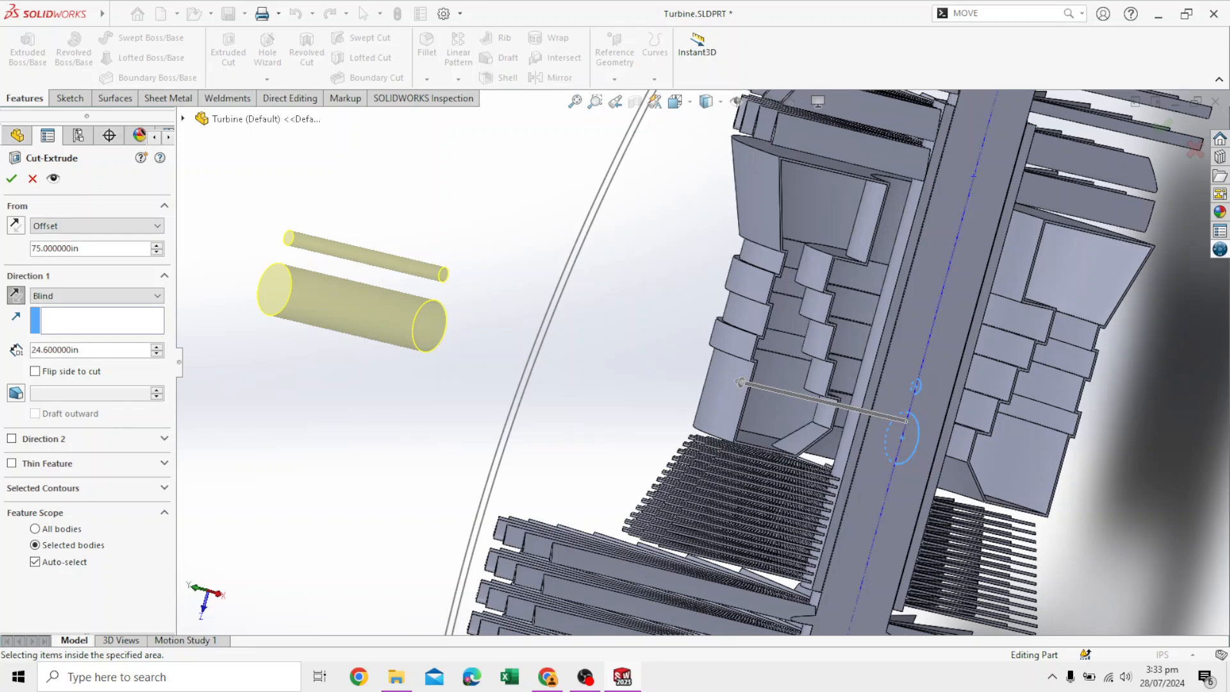
right_click(37, 248)
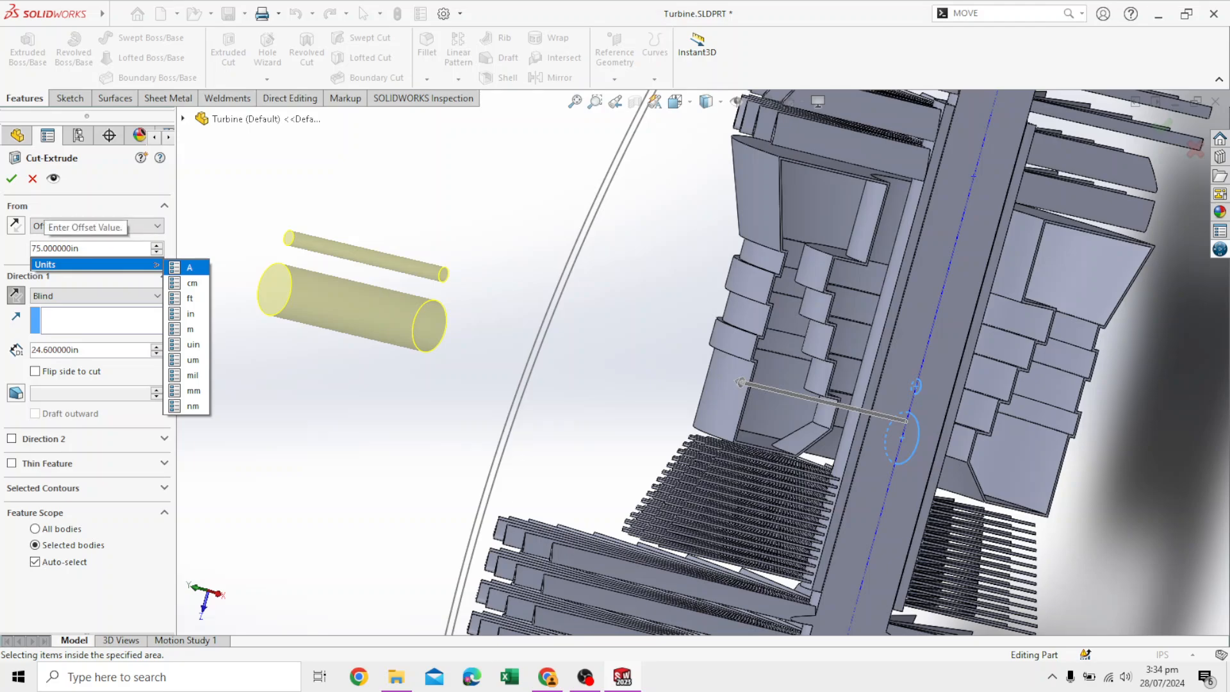
key(Escape)
key(Escape)
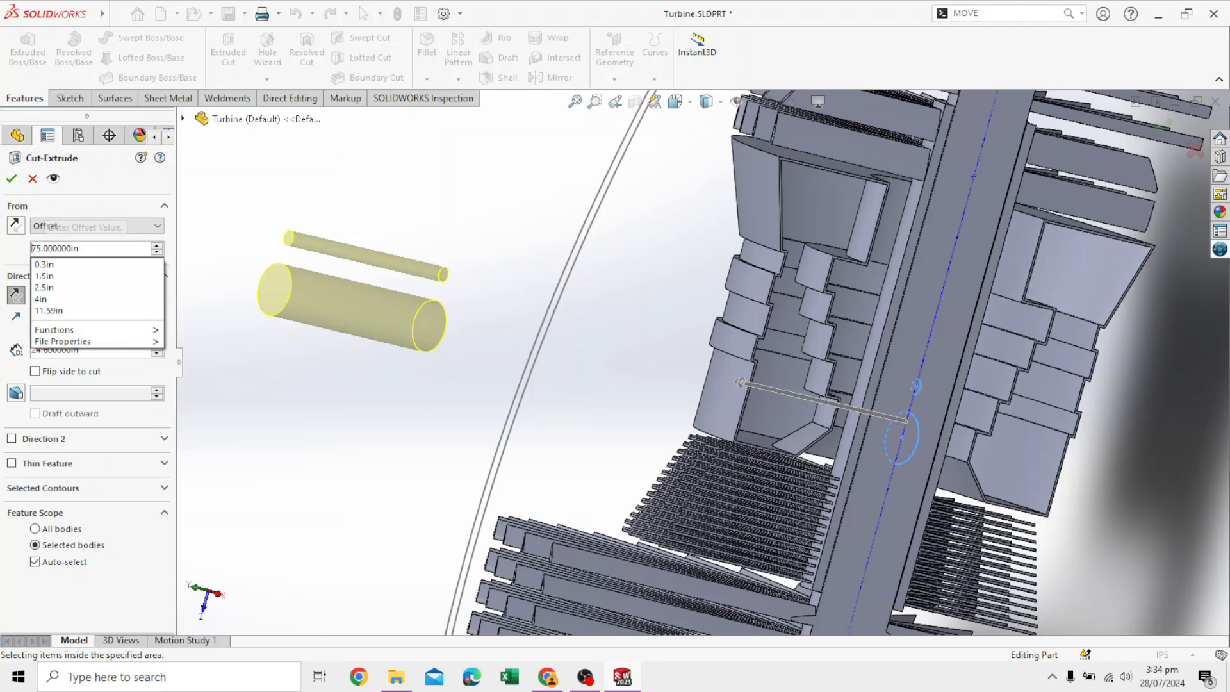
key(BackSpace)
key(BackSpace)
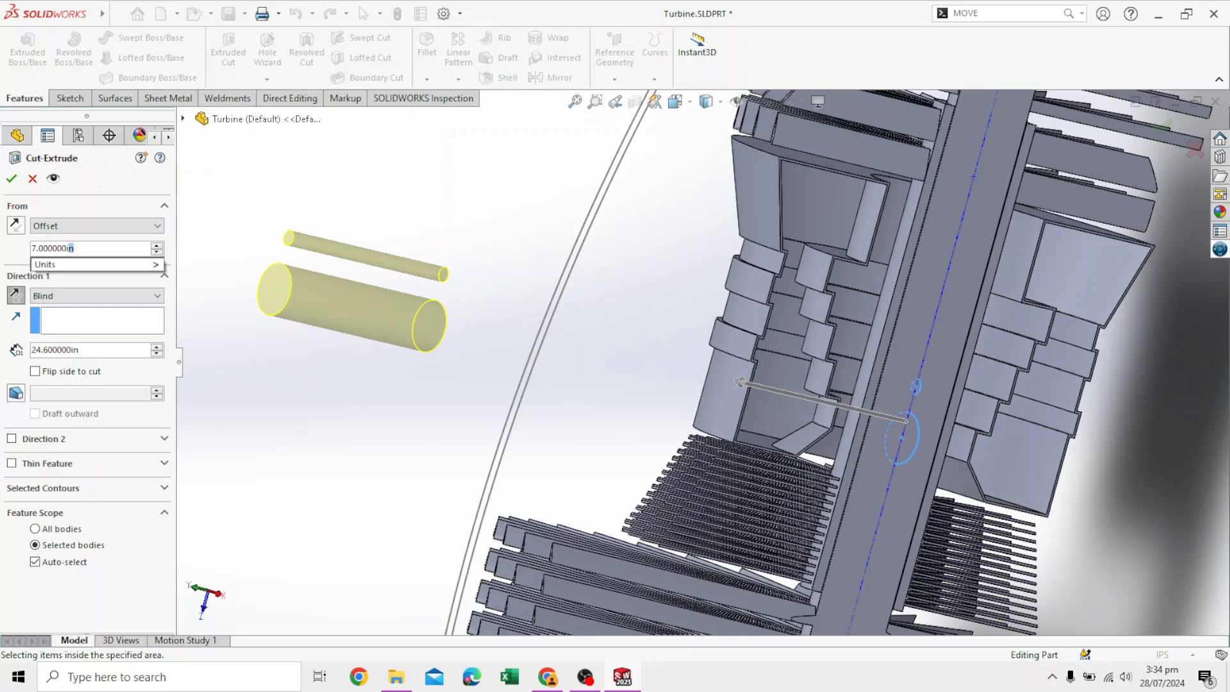
text(35)
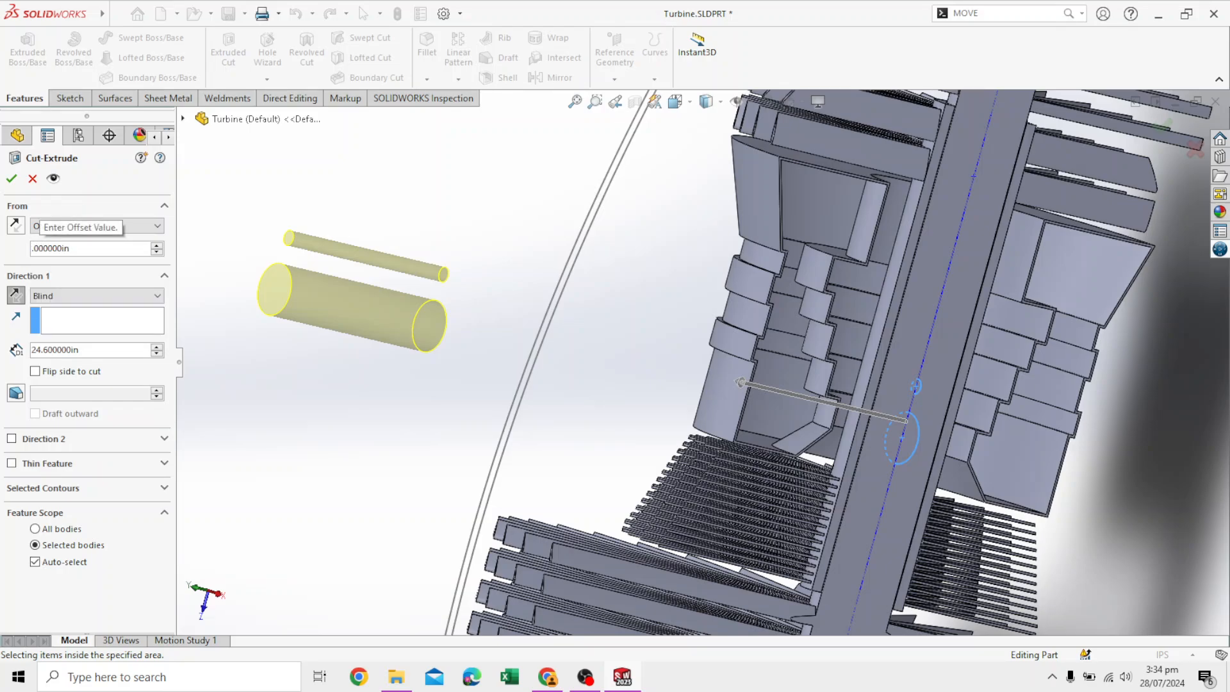
key(Return)
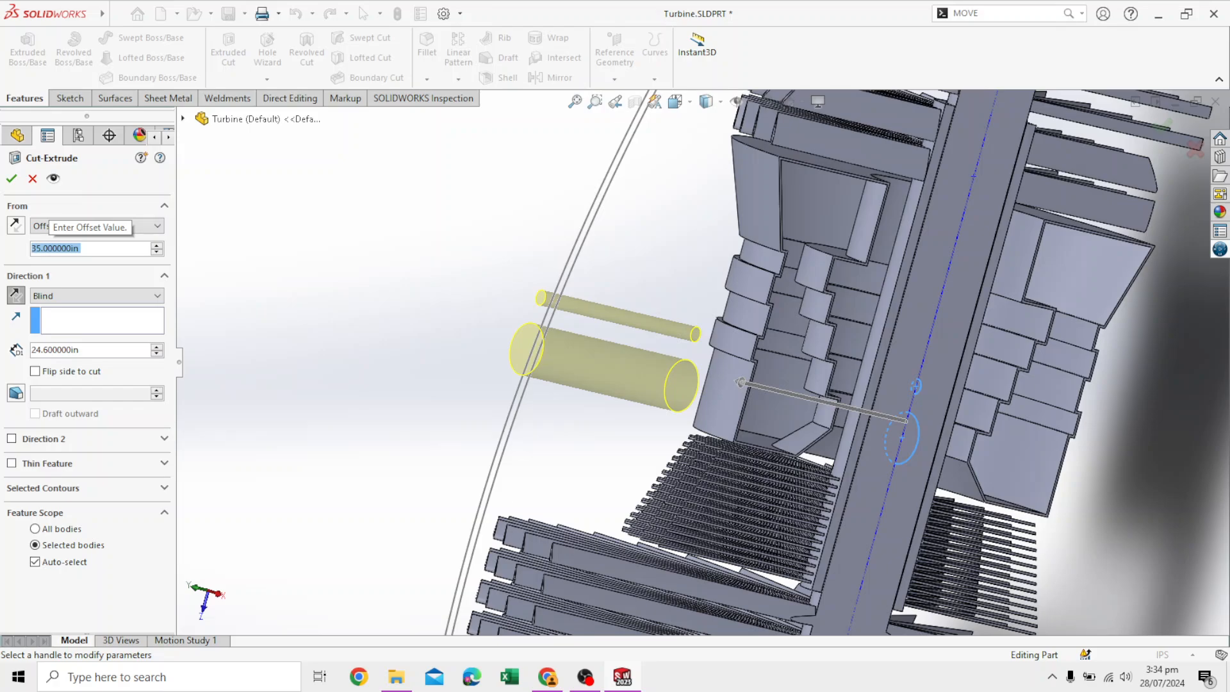
Reduce the cut's start offset to 25 in.
middle_drag(788, 526, 721, 552)
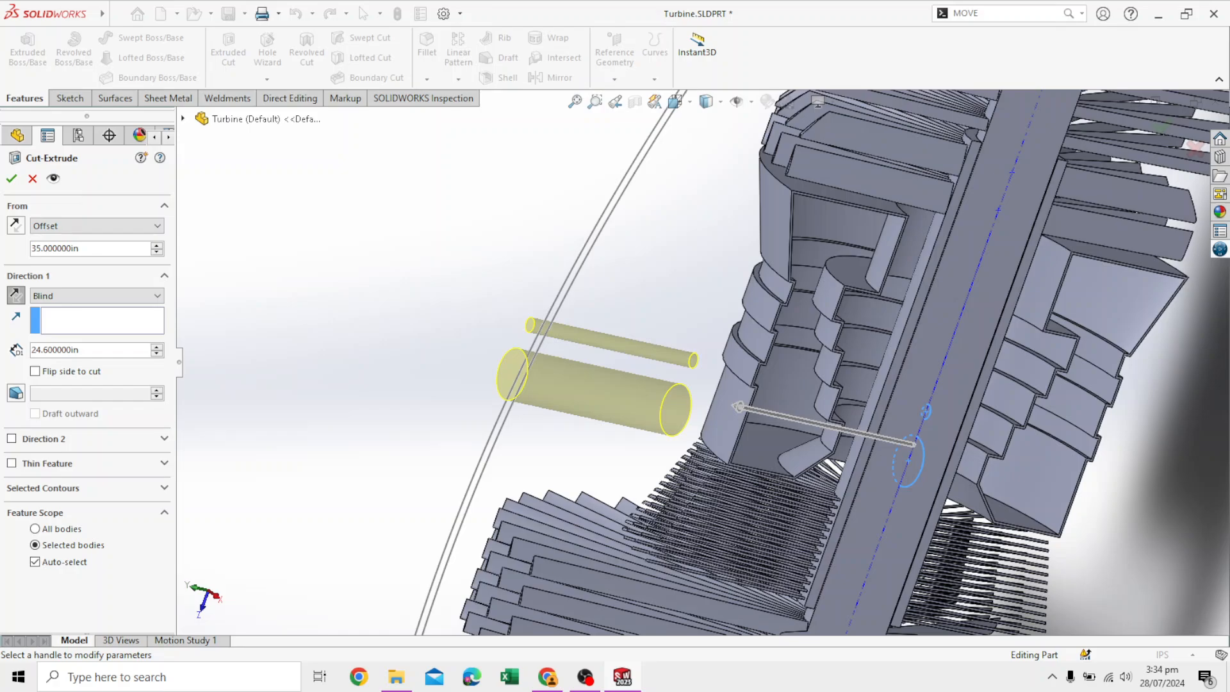
right_click(37, 248)
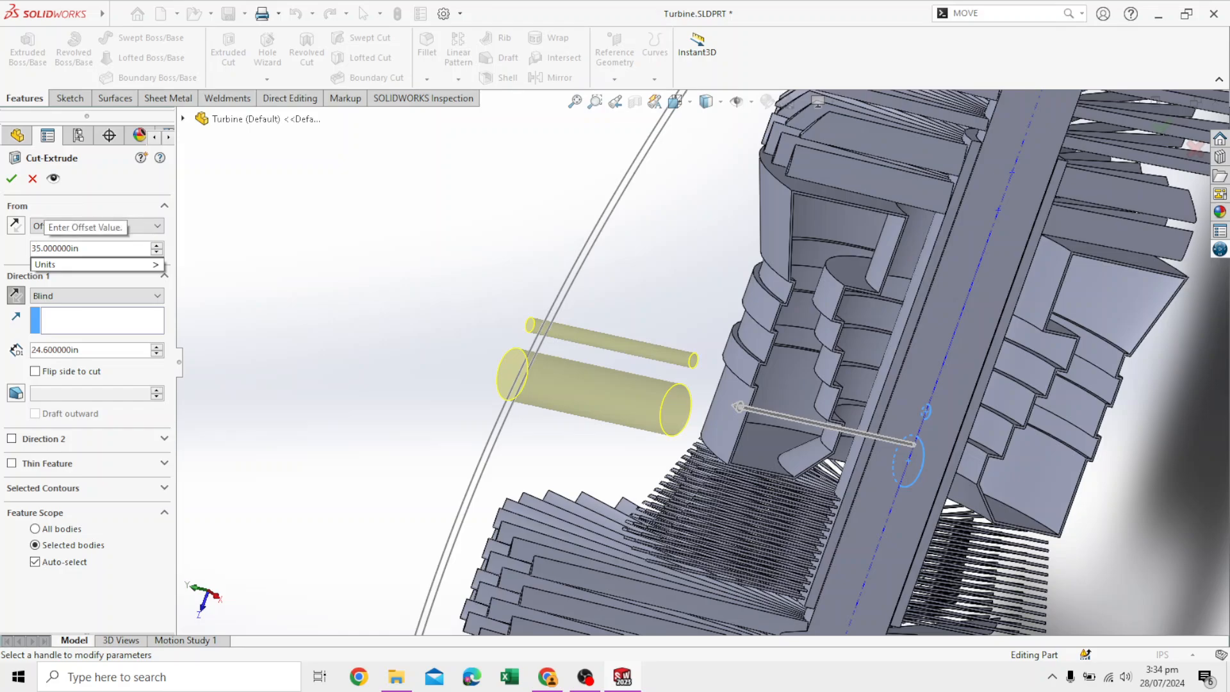
key(BackSpace)
text(2)
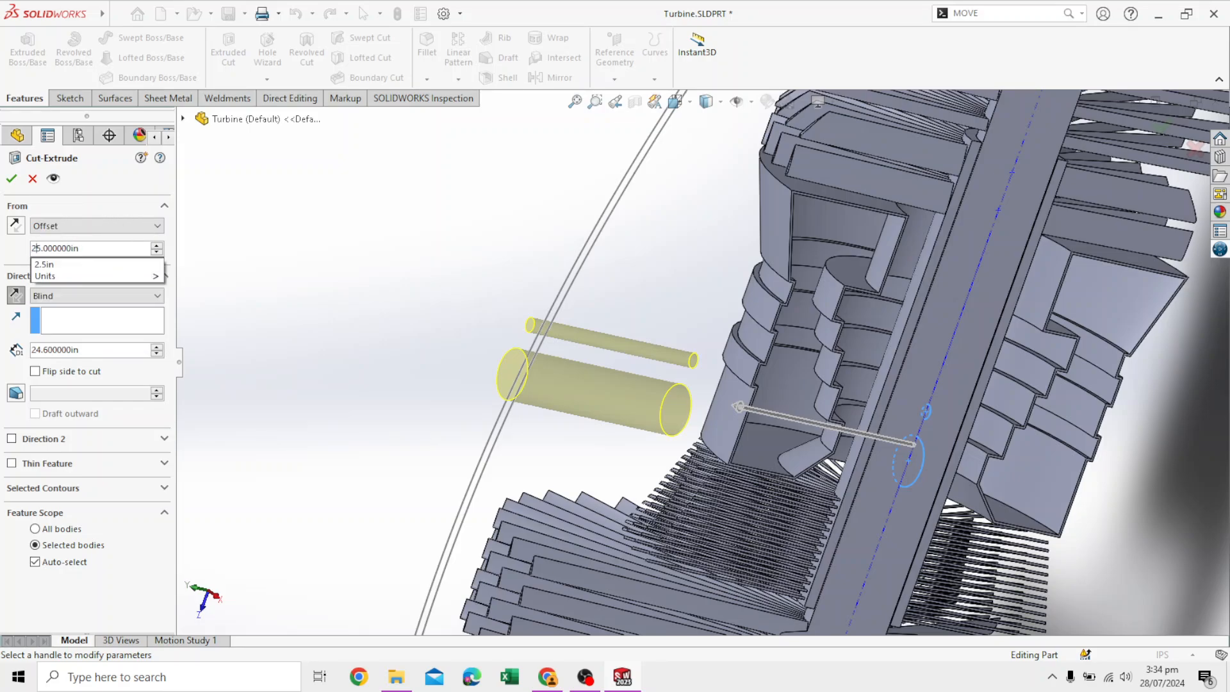
key(Return)
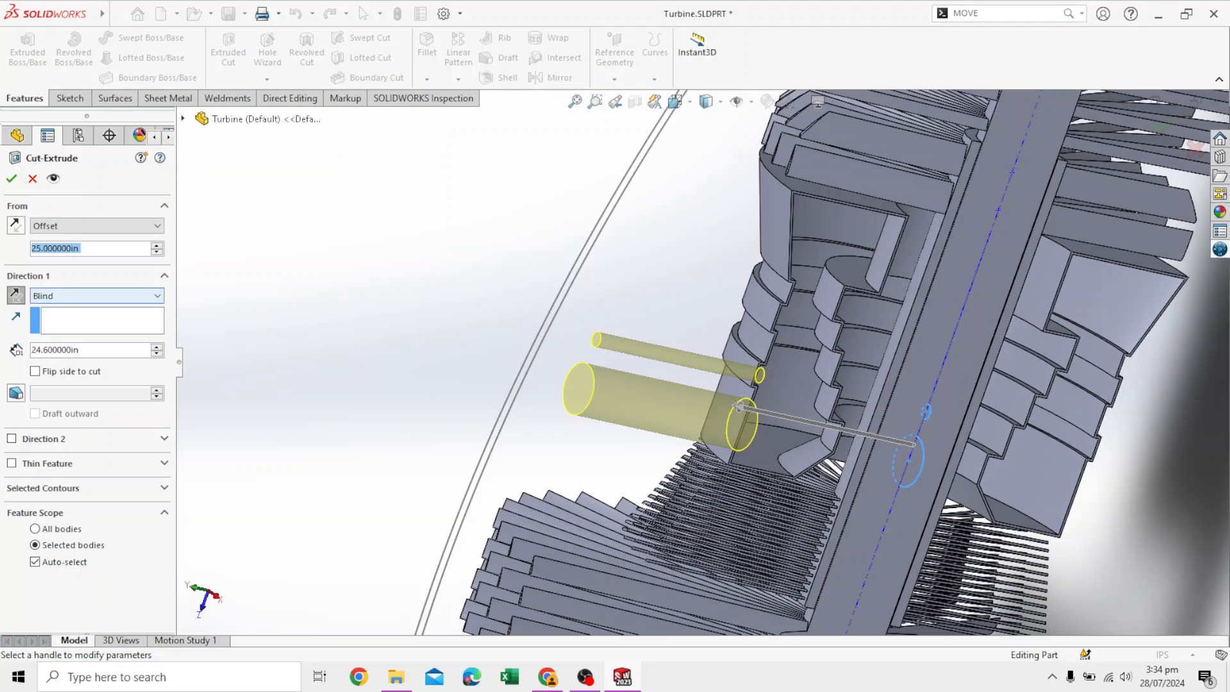
Set the start offset to 20 in and complete the blind cut through the casing wall.
middle_drag(758, 376, 690, 335)
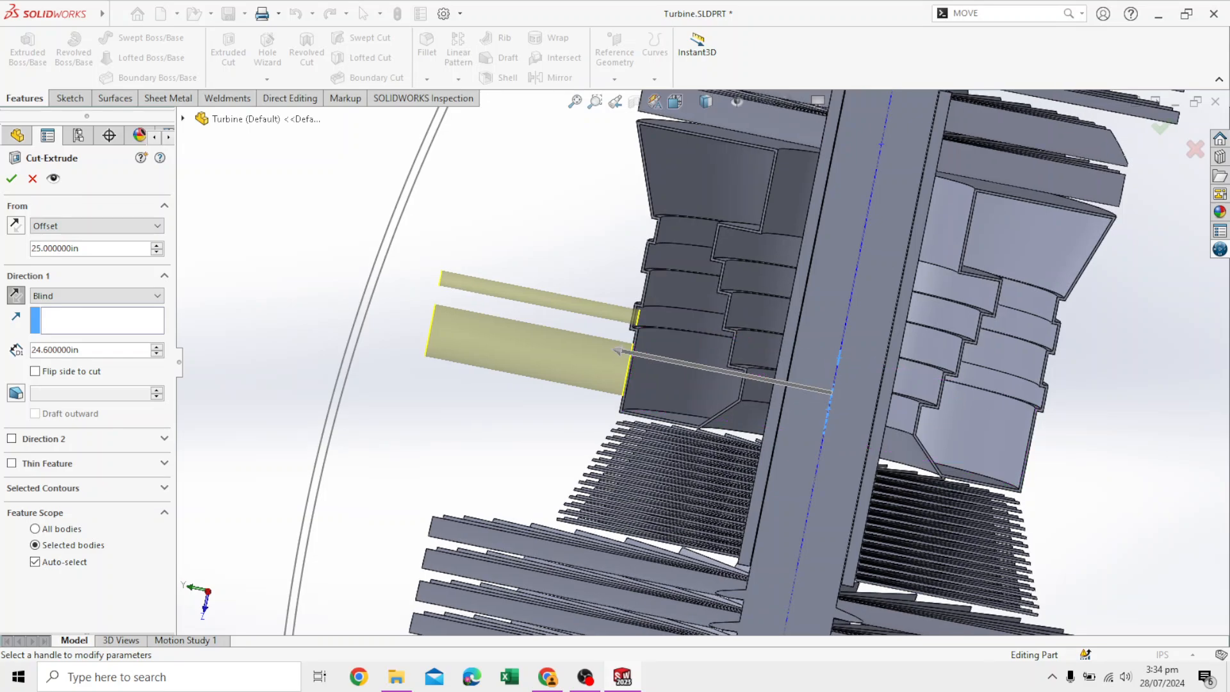
click(42, 248)
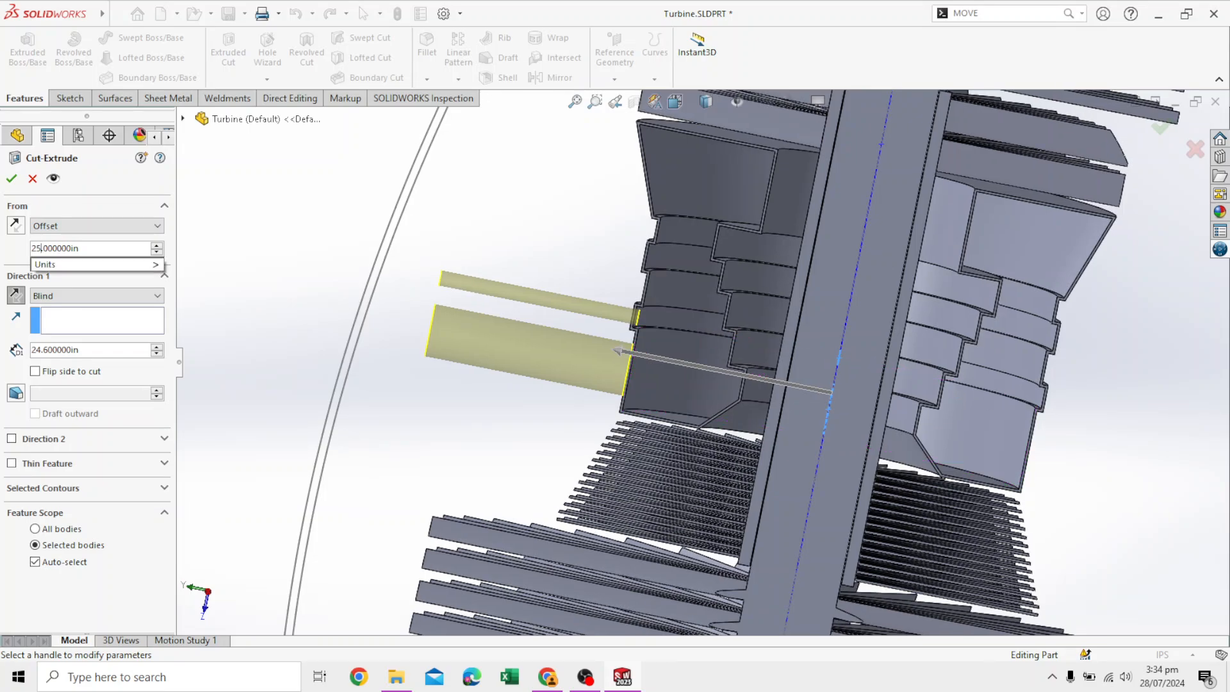
key(BackSpace)
text(0)
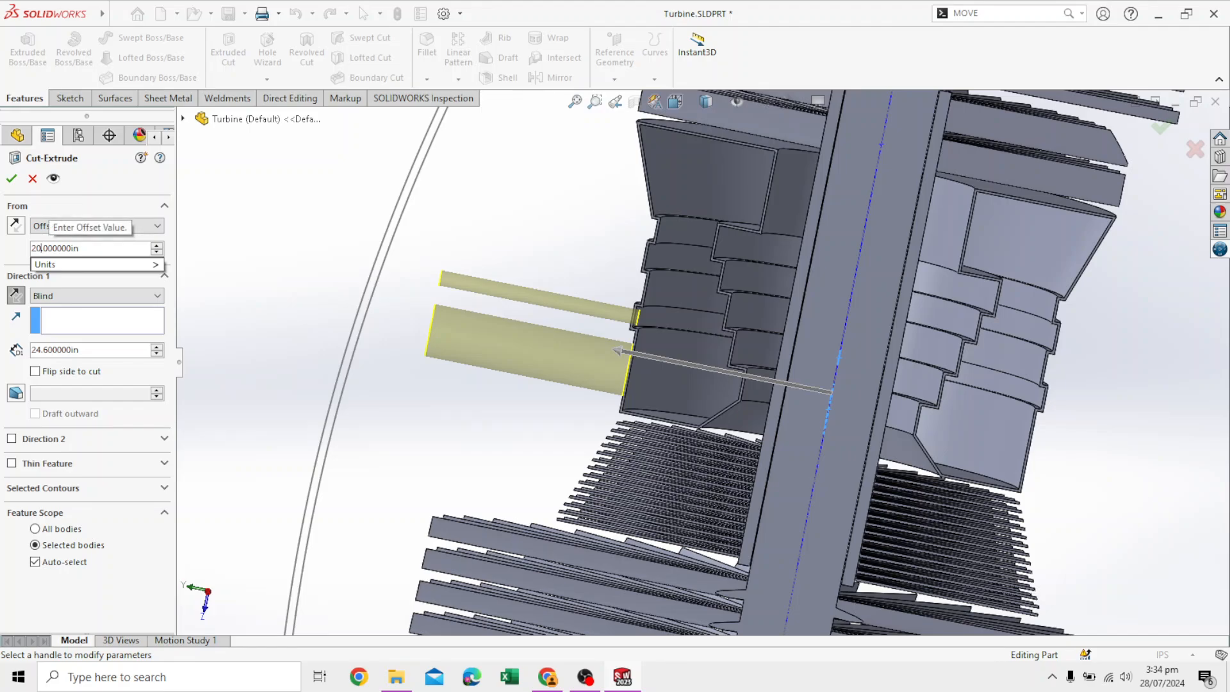
key(Return)
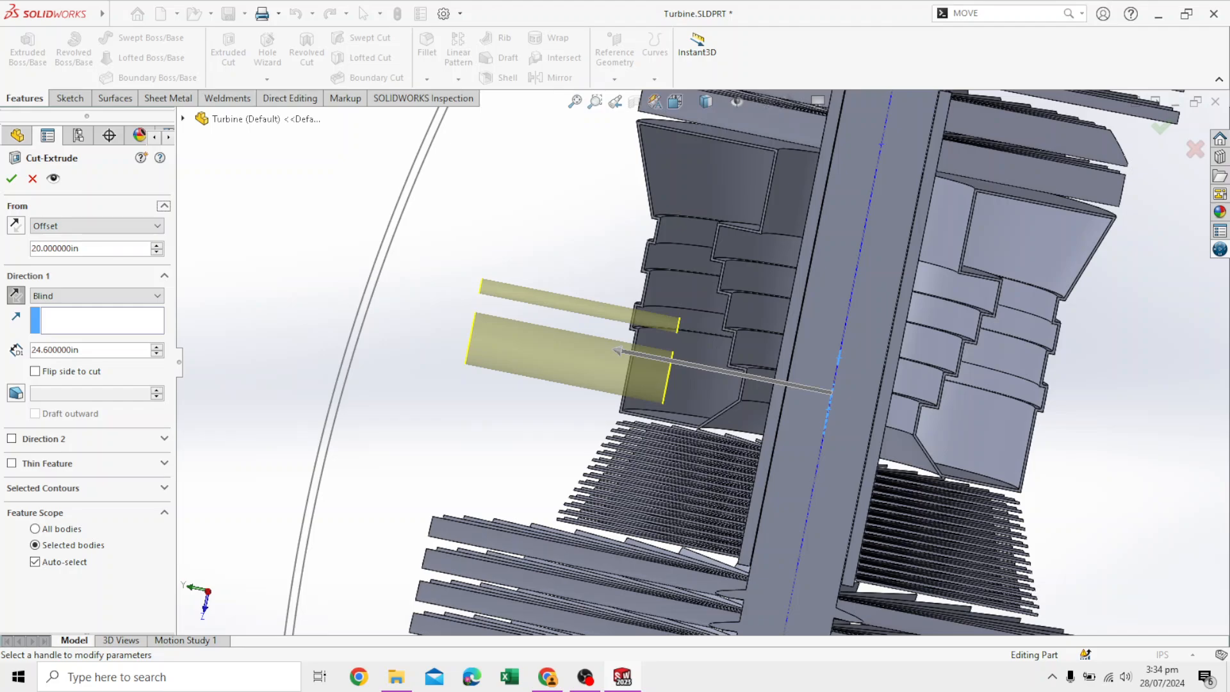
middle_drag(615, 333, 756, 410)
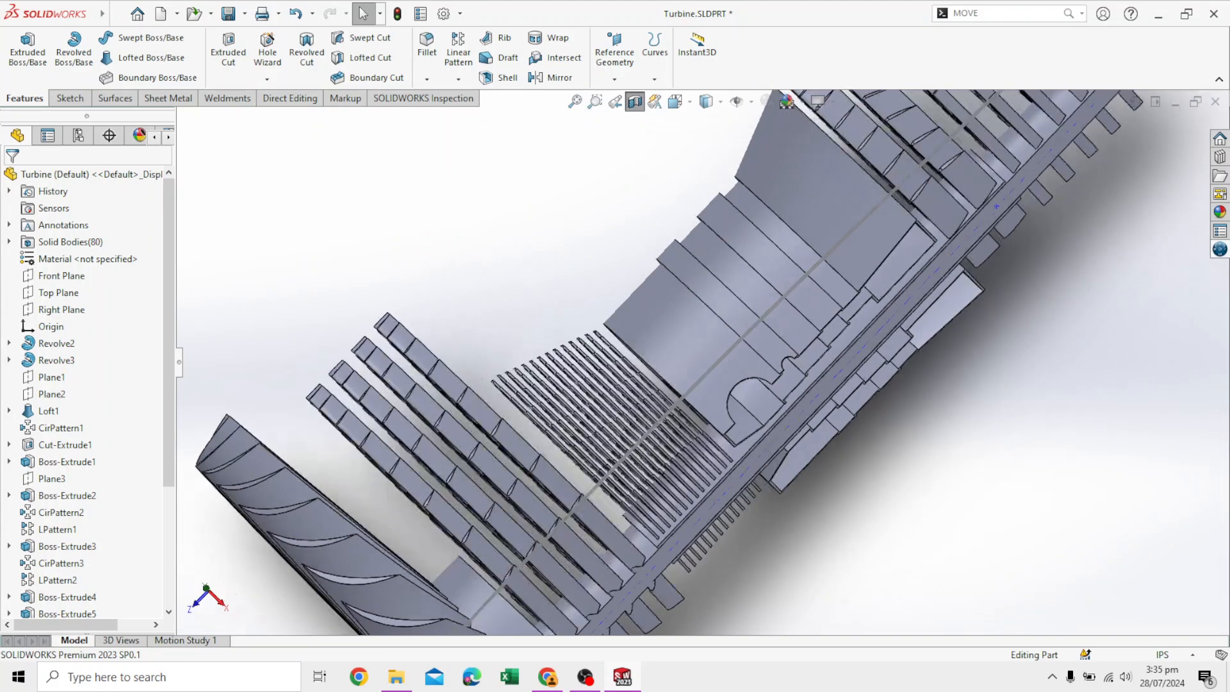
Circular-pattern the new hole cut around the casing's cylindrical face with 38 equally spaced instances over 360 degrees.
middle_drag(673, 430, 692, 430)
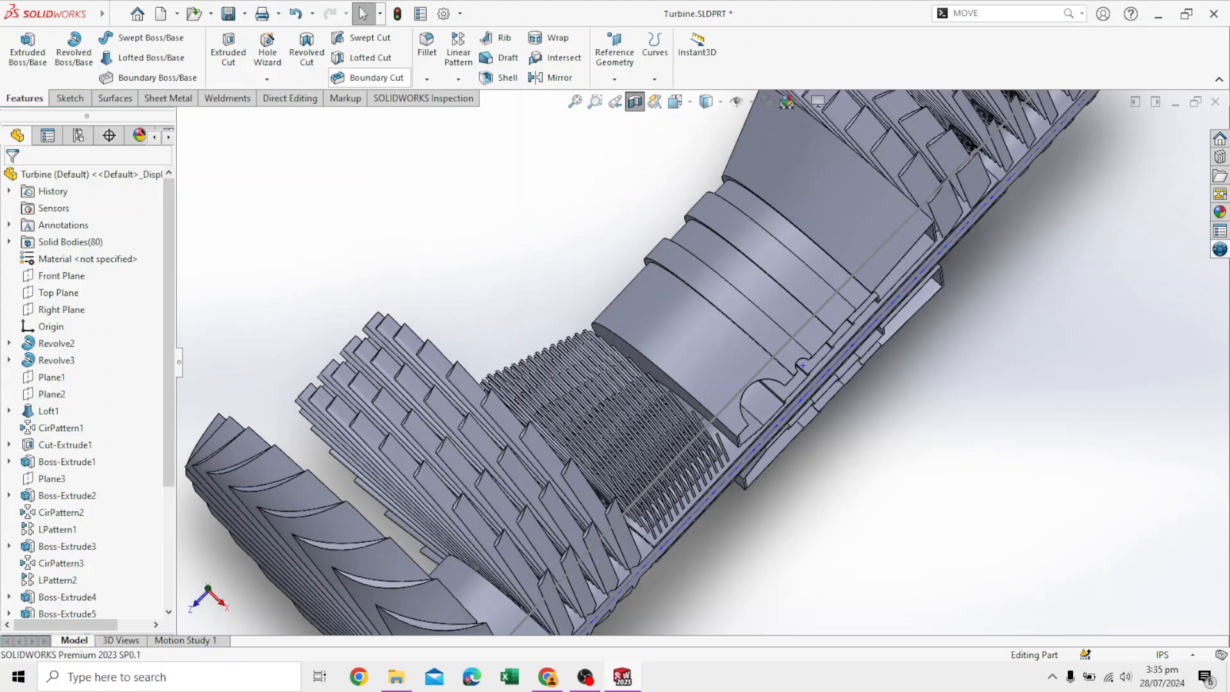
click(458, 78)
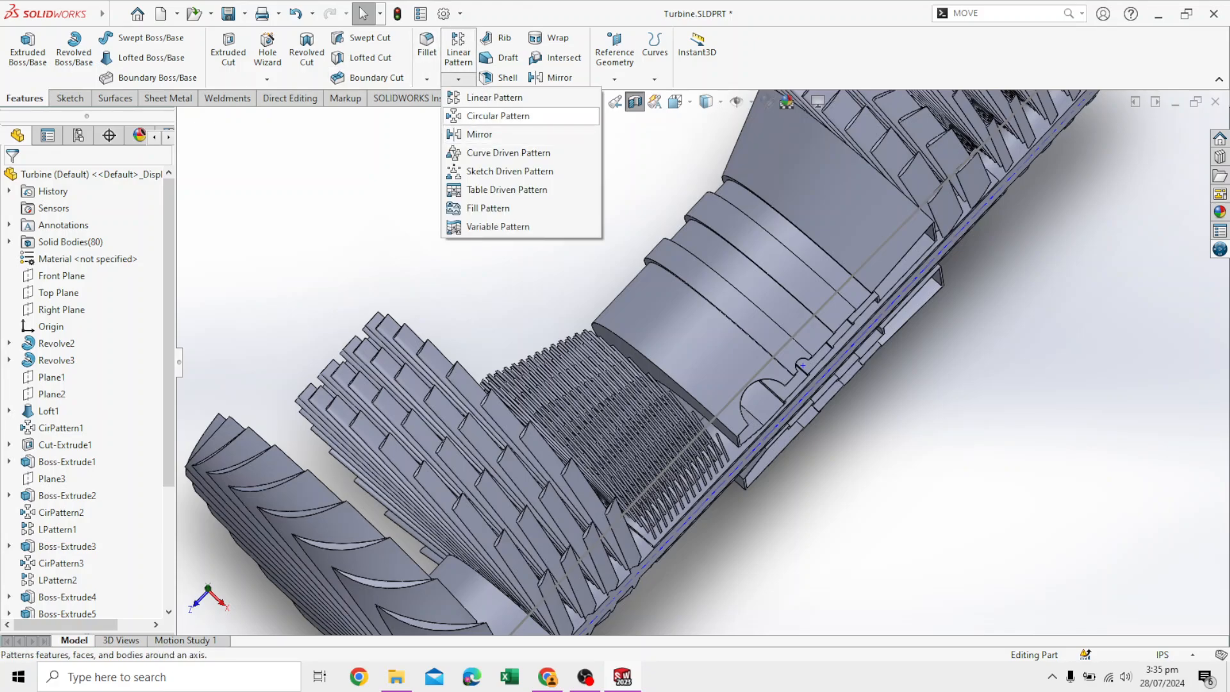
click(500, 115)
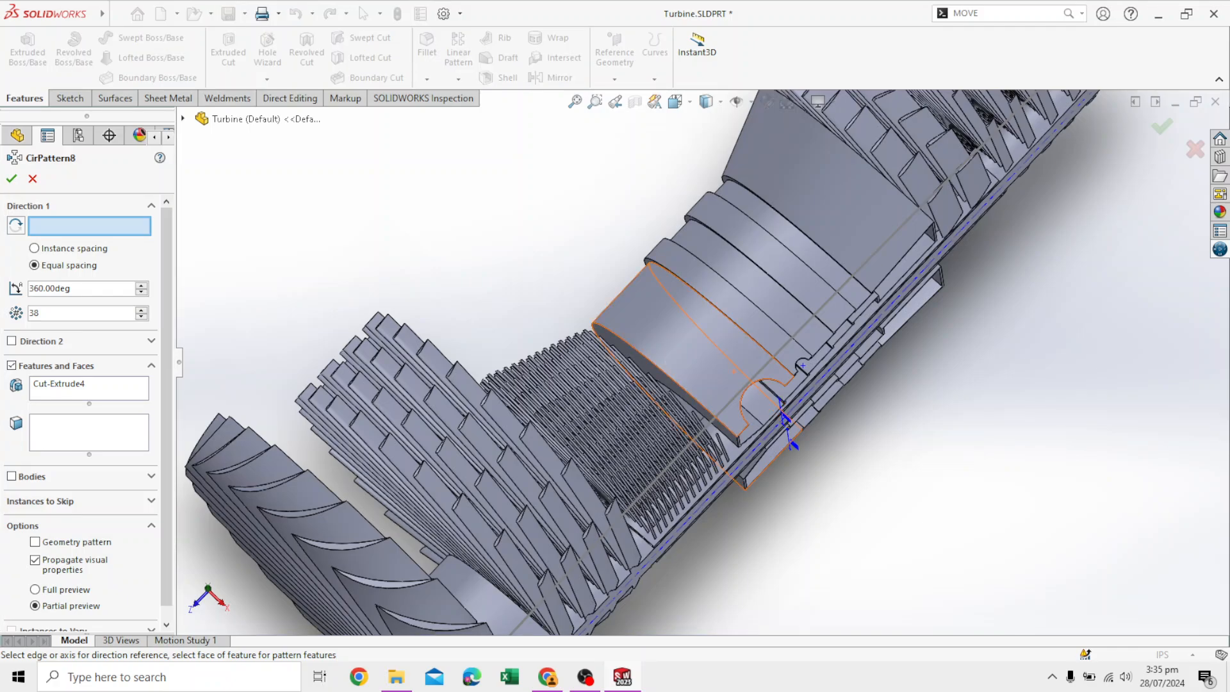
click(798, 386)
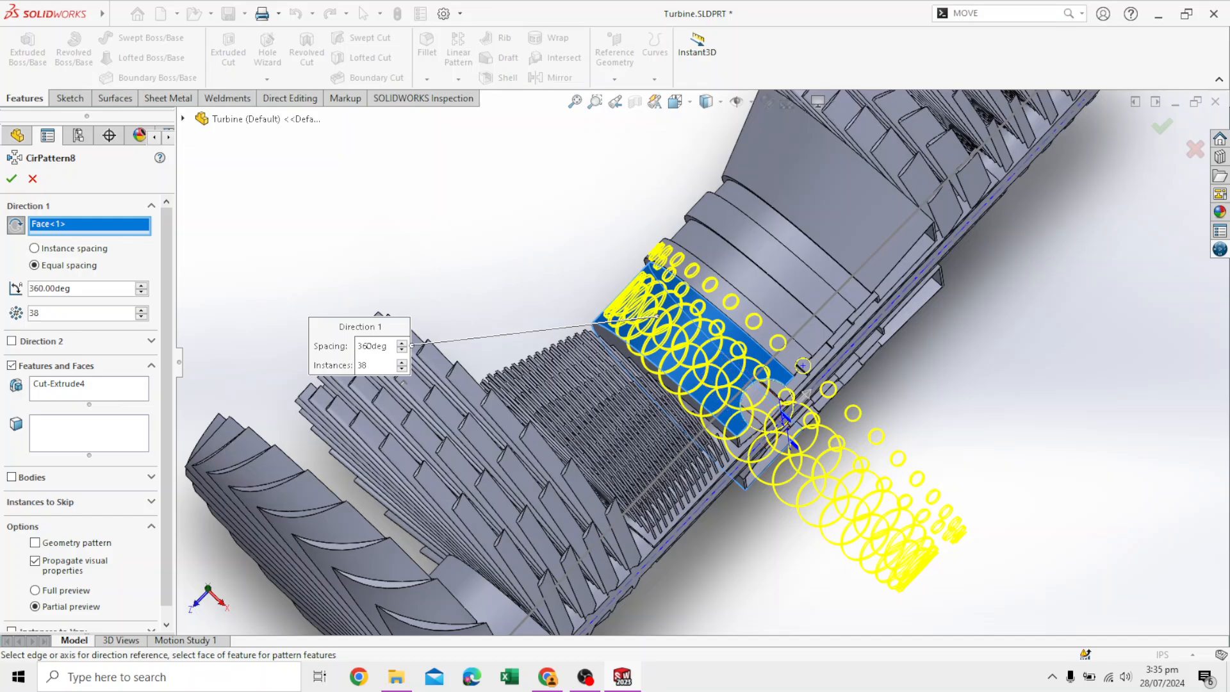
middle_drag(808, 392, 781, 388)
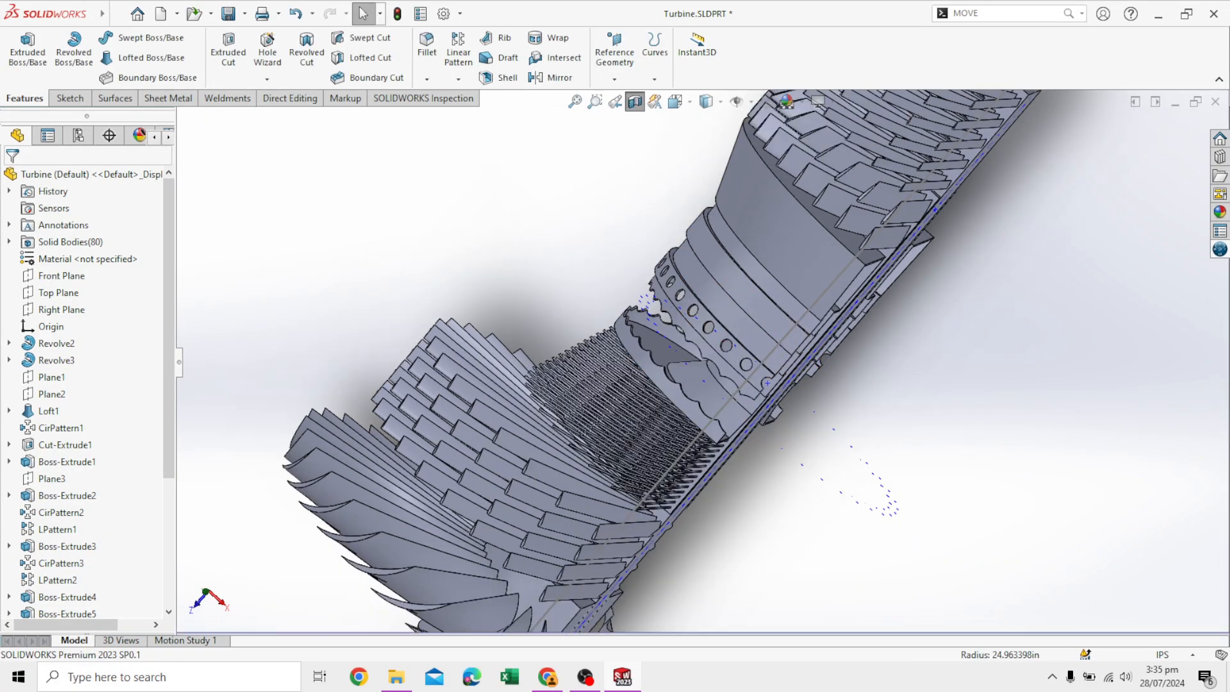
scroll(942, 410, down, 2)
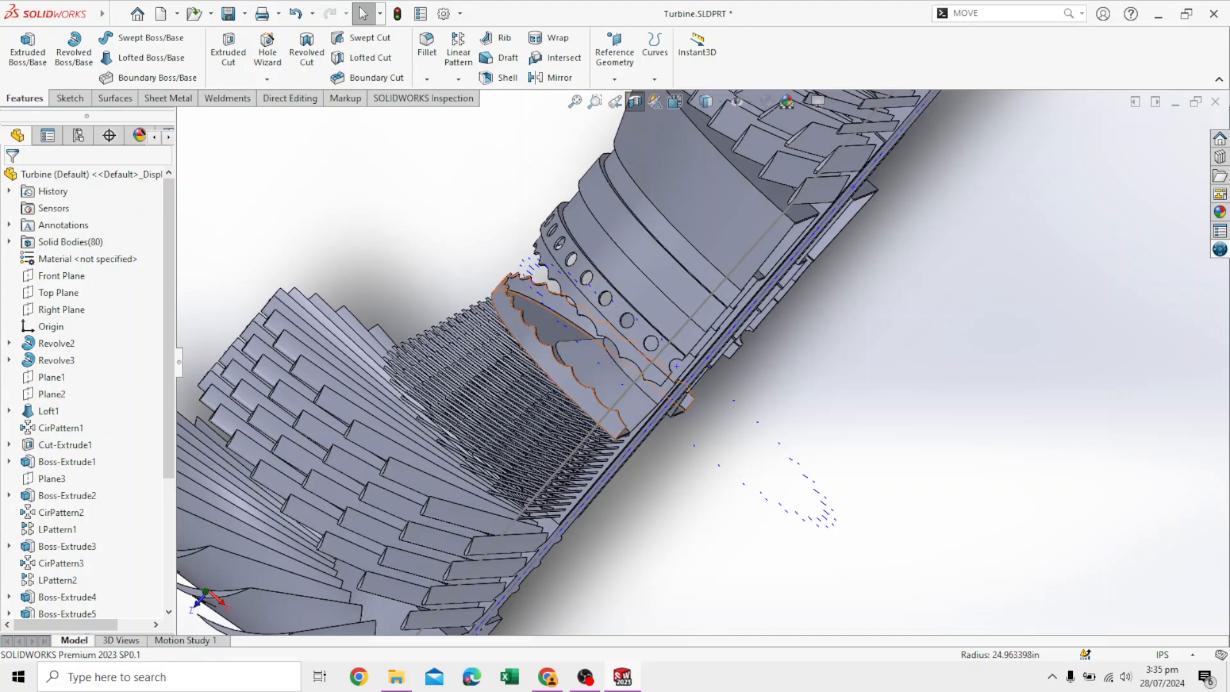
scroll(563, 358, up, 1)
scroll(715, 375, up, 1)
scroll(563, 294, down, 1)
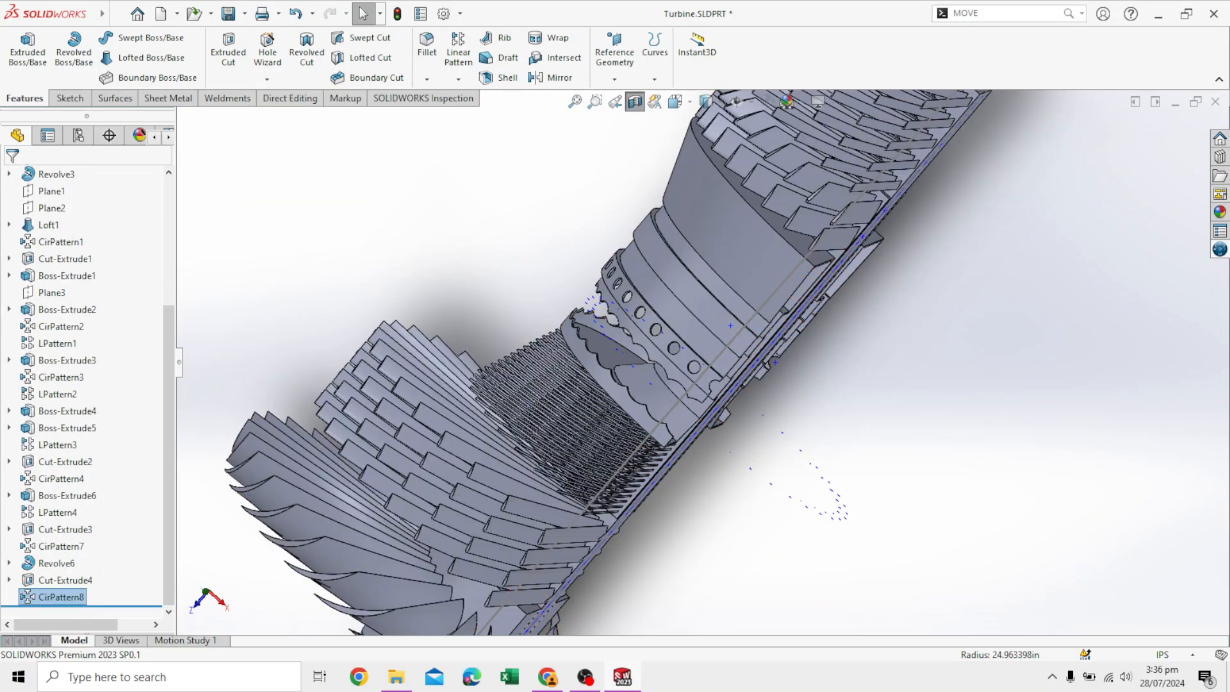
key(F2)
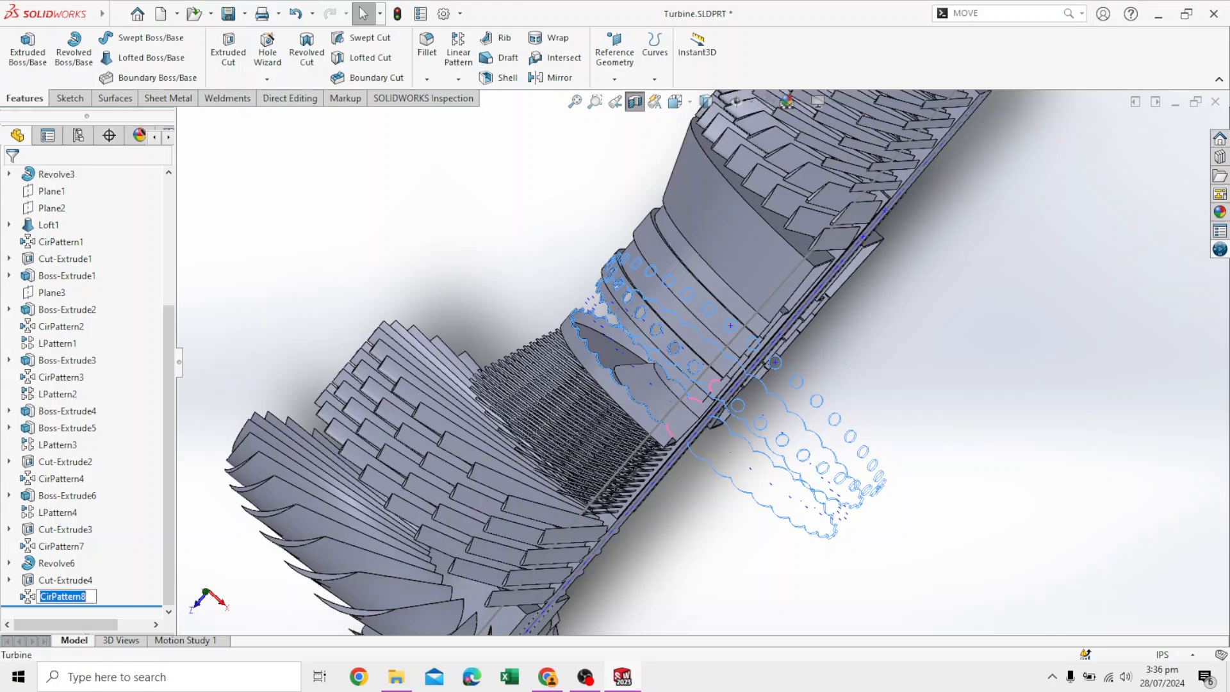
key(Return)
right_click(76, 597)
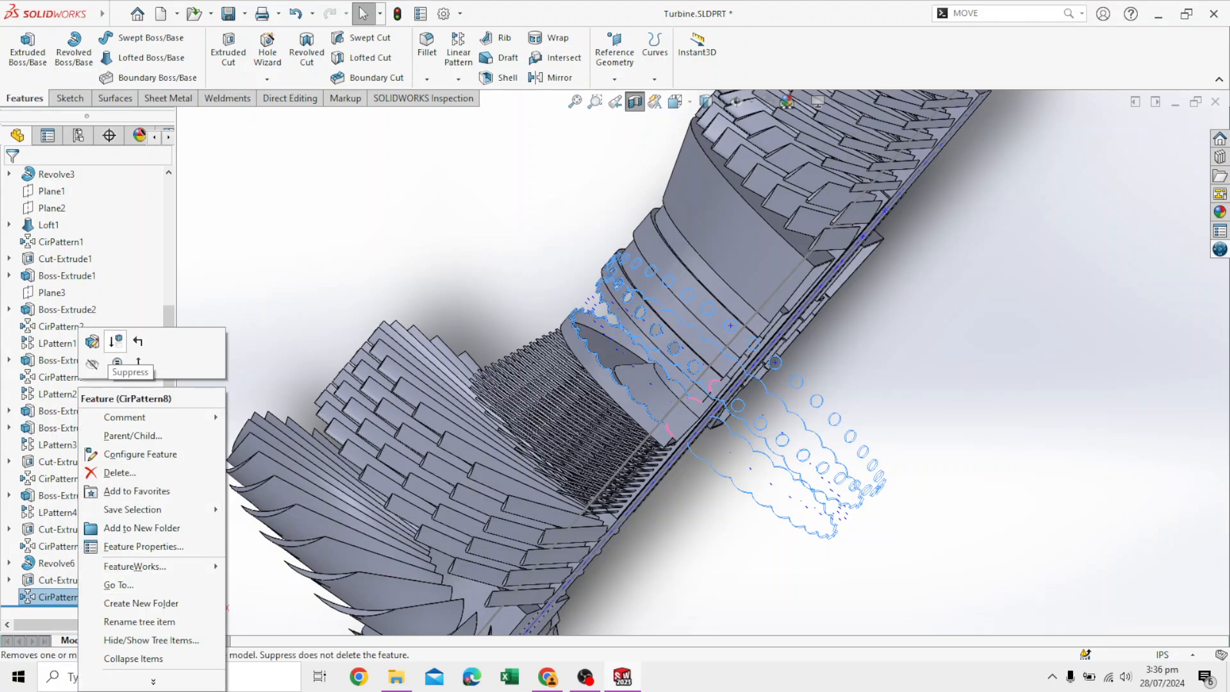
key(Escape)
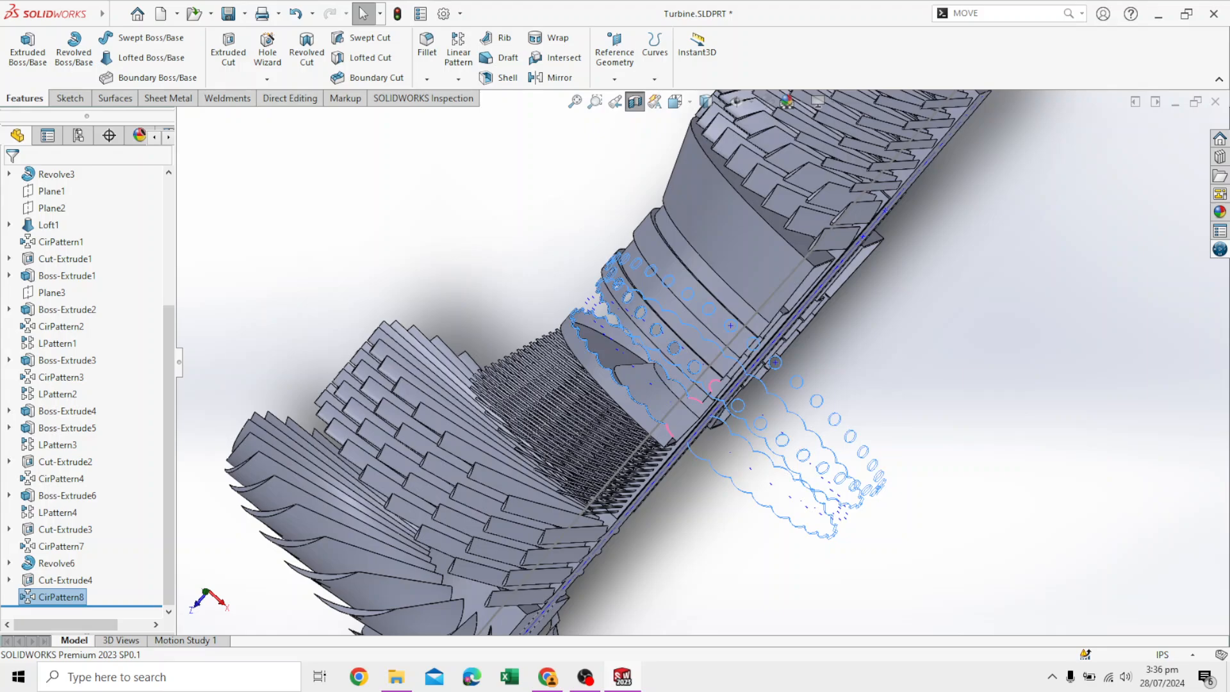
Open the circular pattern of the casing's hole cuts for editing.
click(56, 563)
ctrl+click(66, 580)
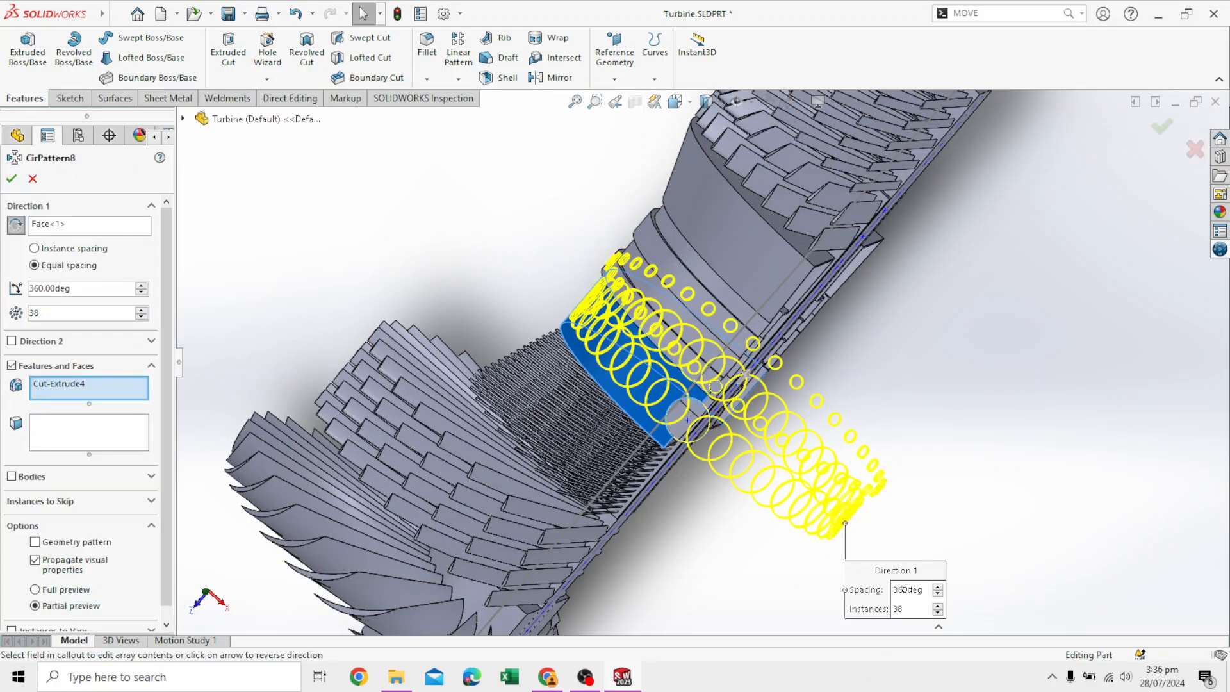
middle_drag(698, 423, 747, 423)
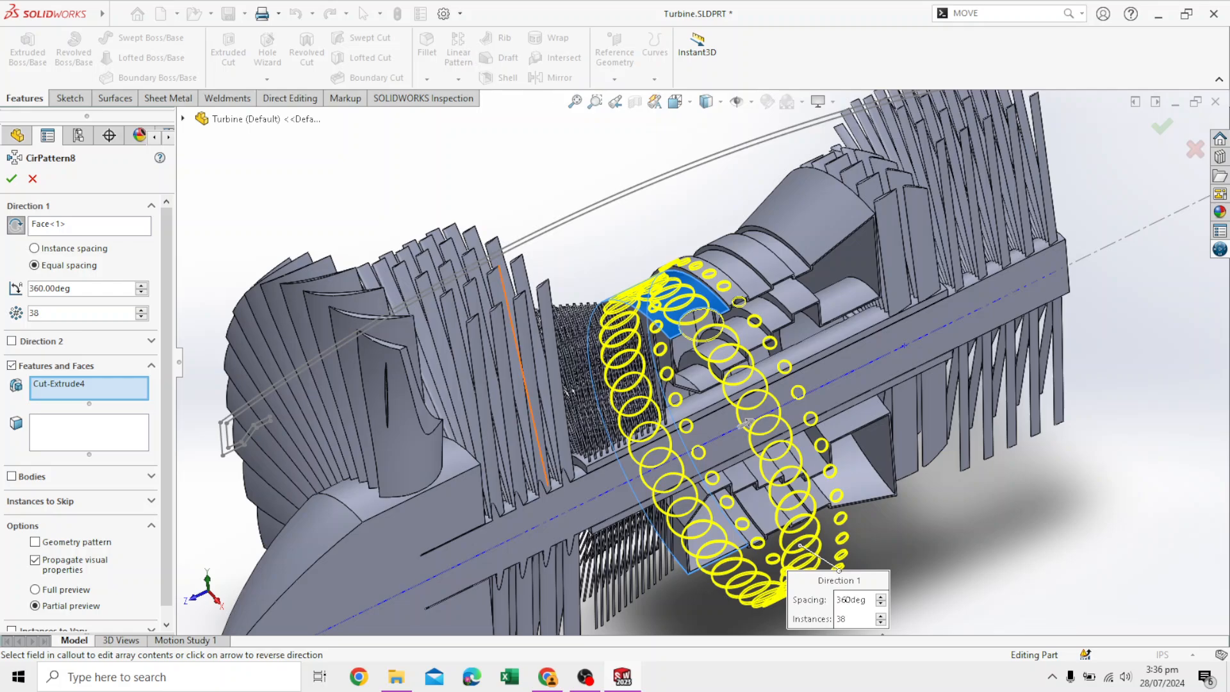
Set the instance count of the casing hole pattern to 28.
click(38, 312)
key(BackSpace)
text(8)
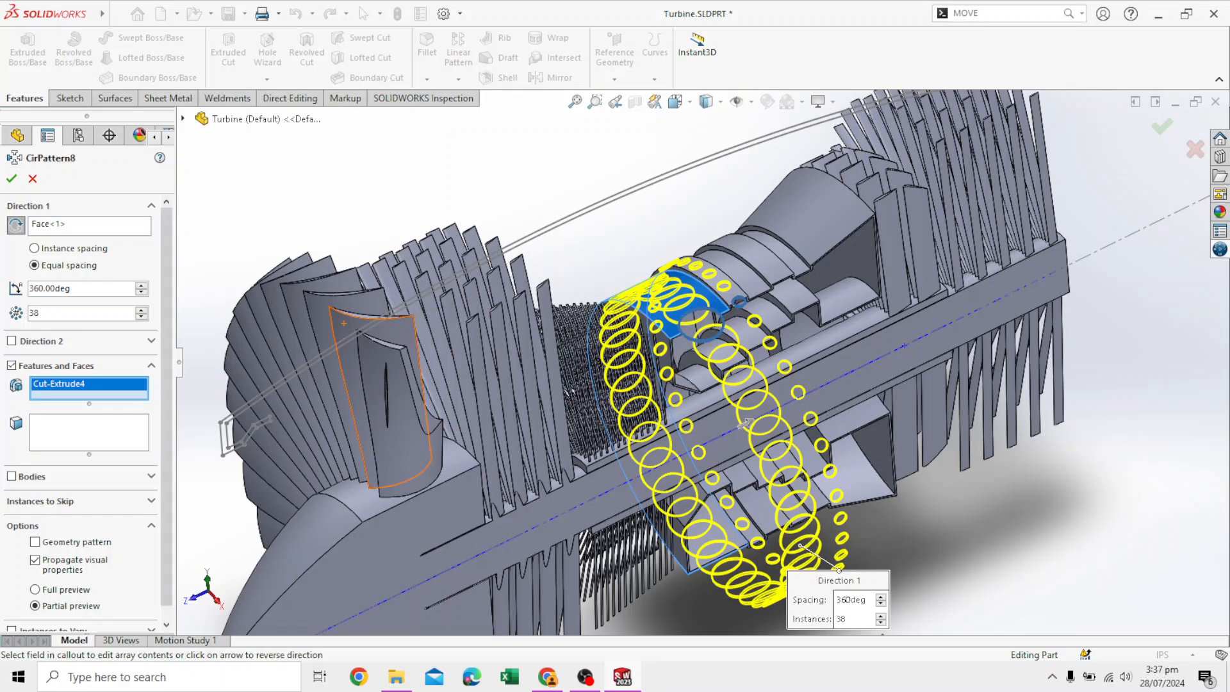
scroll(747, 423, up, 2)
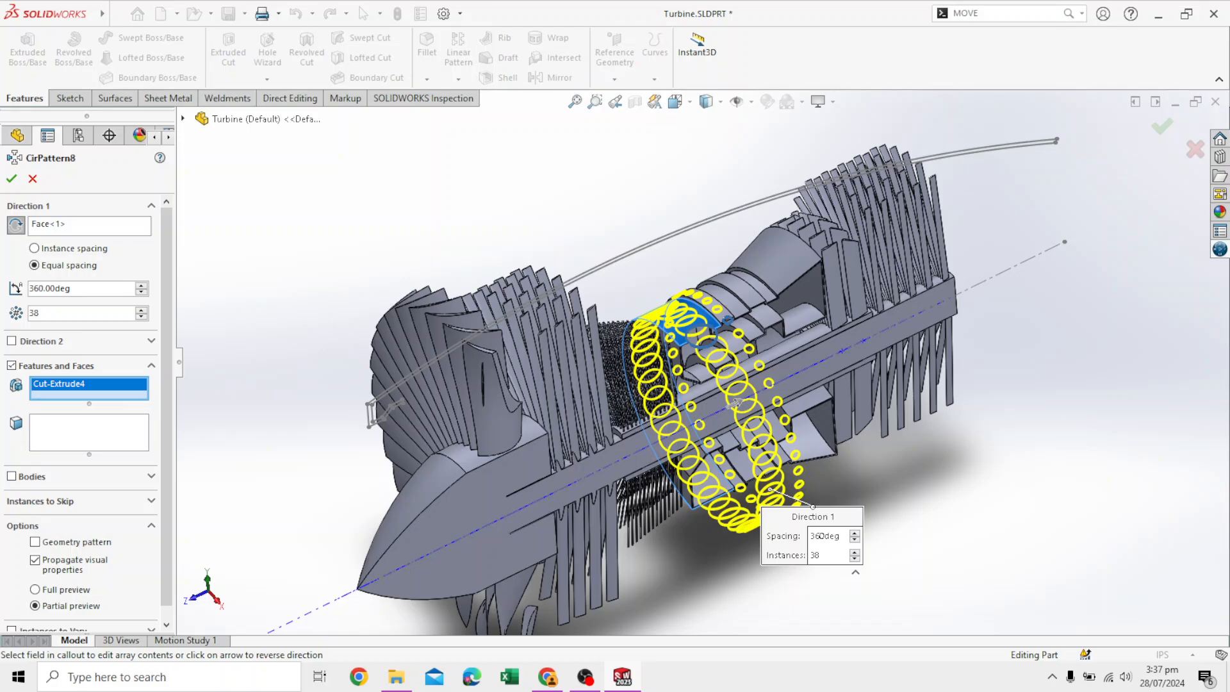
click(821, 536)
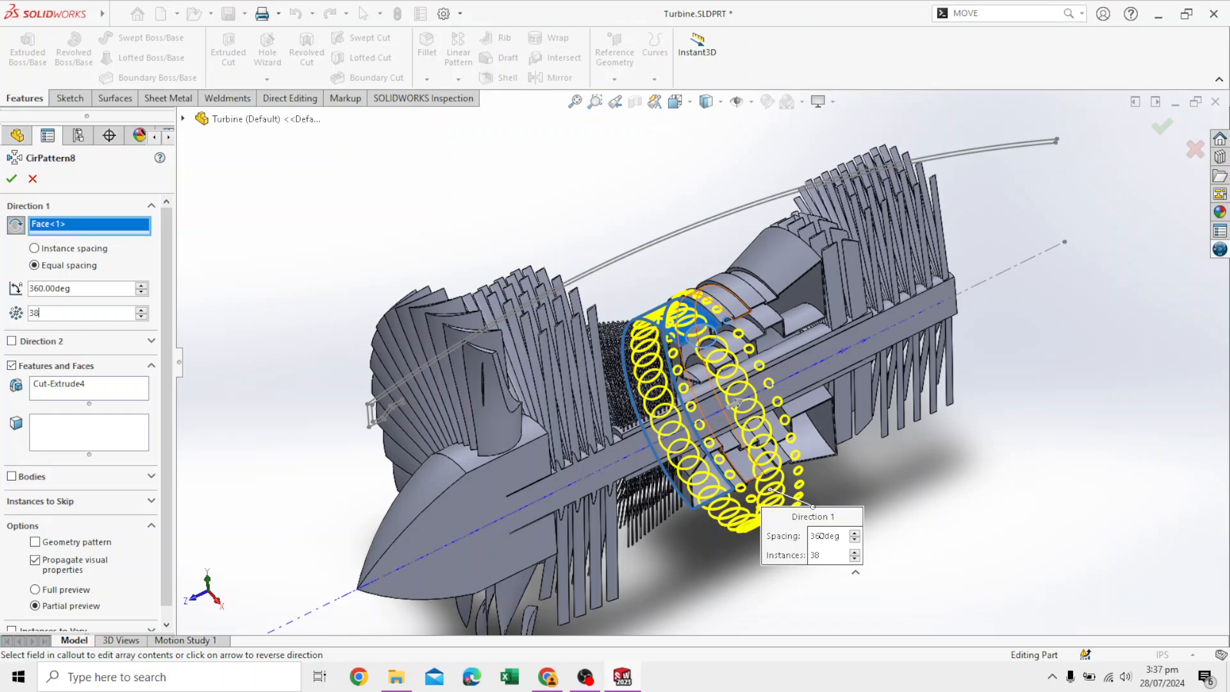
key(BackSpace)
key(BackSpace)
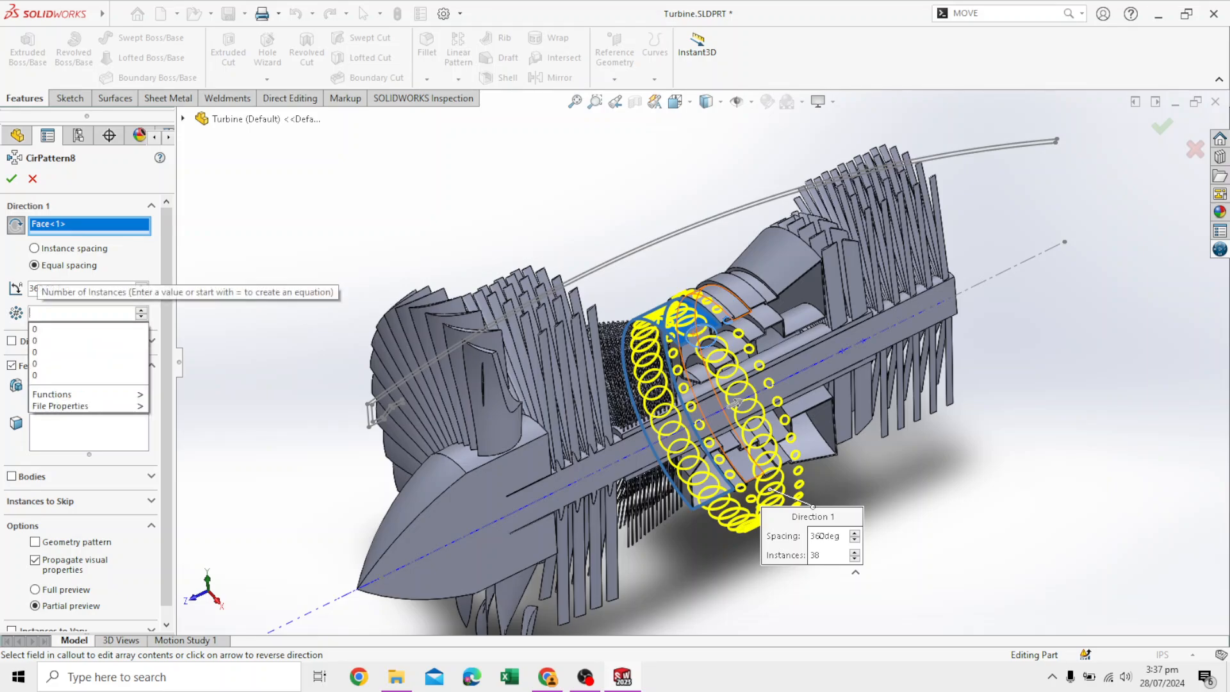
text(28)
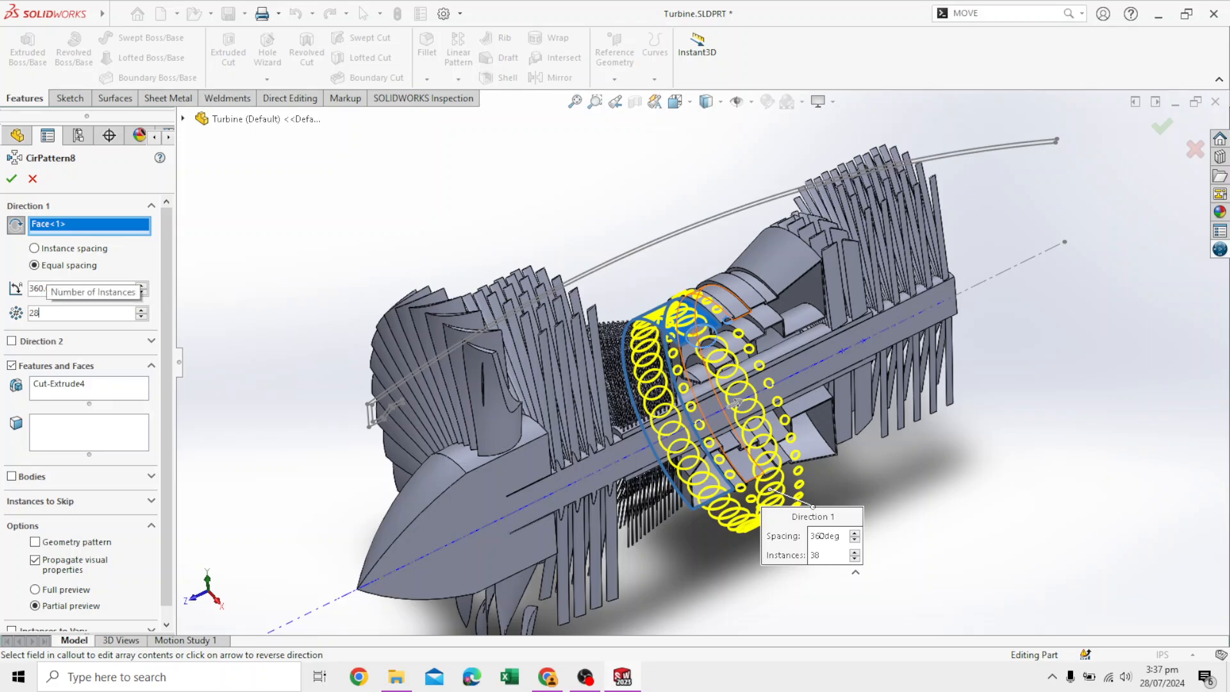
key(Return)
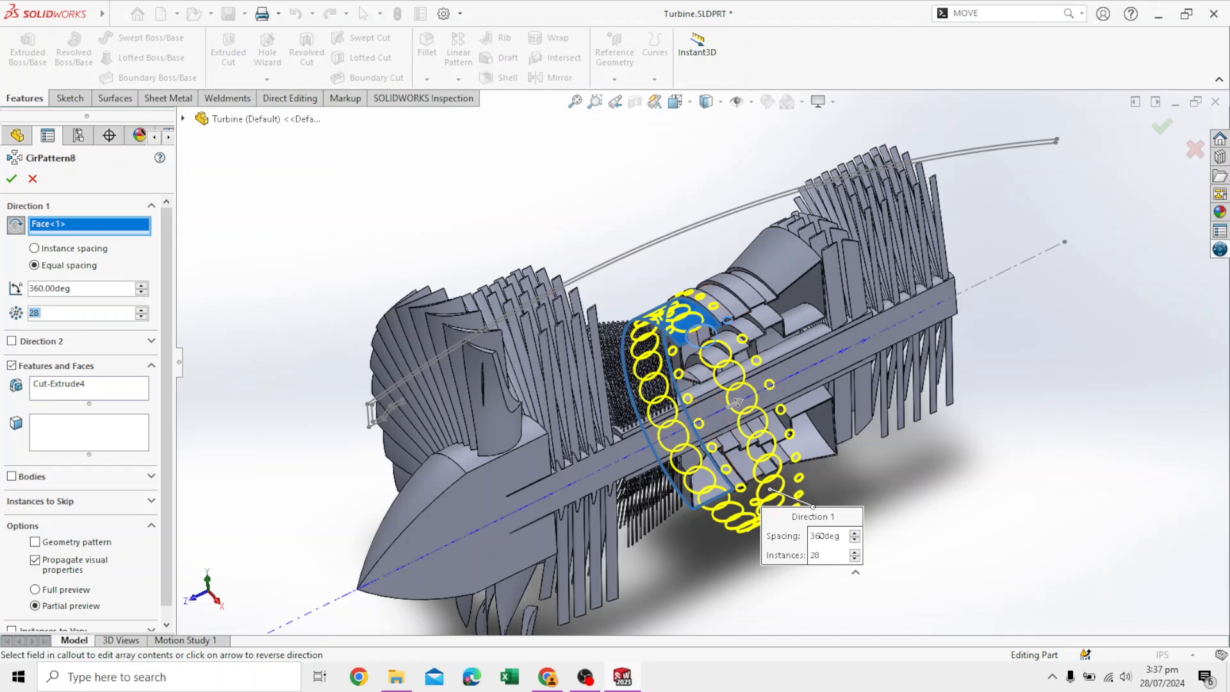
Set the casing hole pattern to 20 instances and complete the edit.
scroll(736, 403, down, 3)
scroll(713, 438, down, 1)
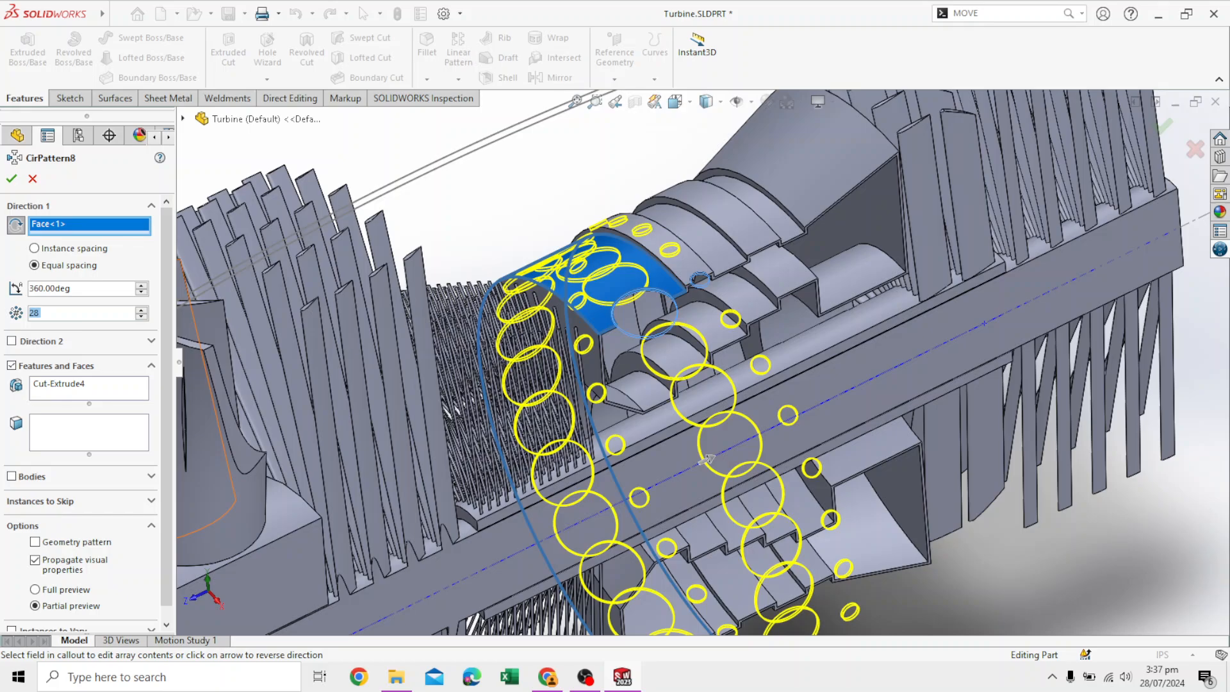
click(40, 312)
key(BackSpace)
key(BackSpace)
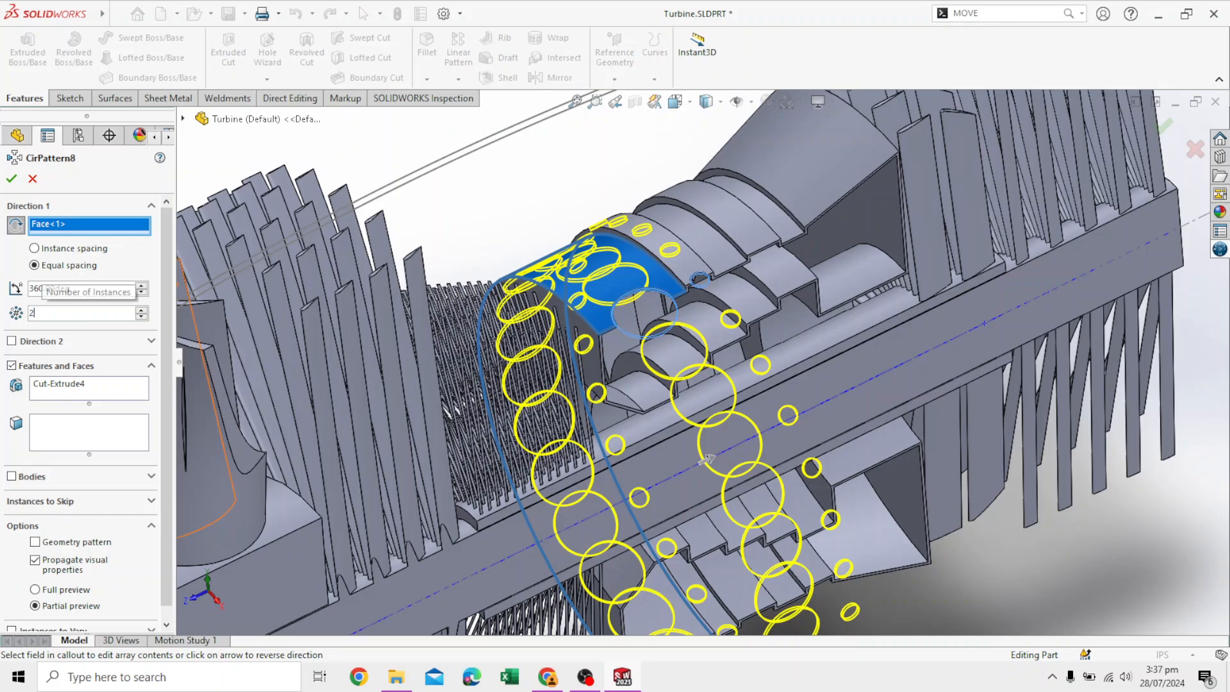
text(20)
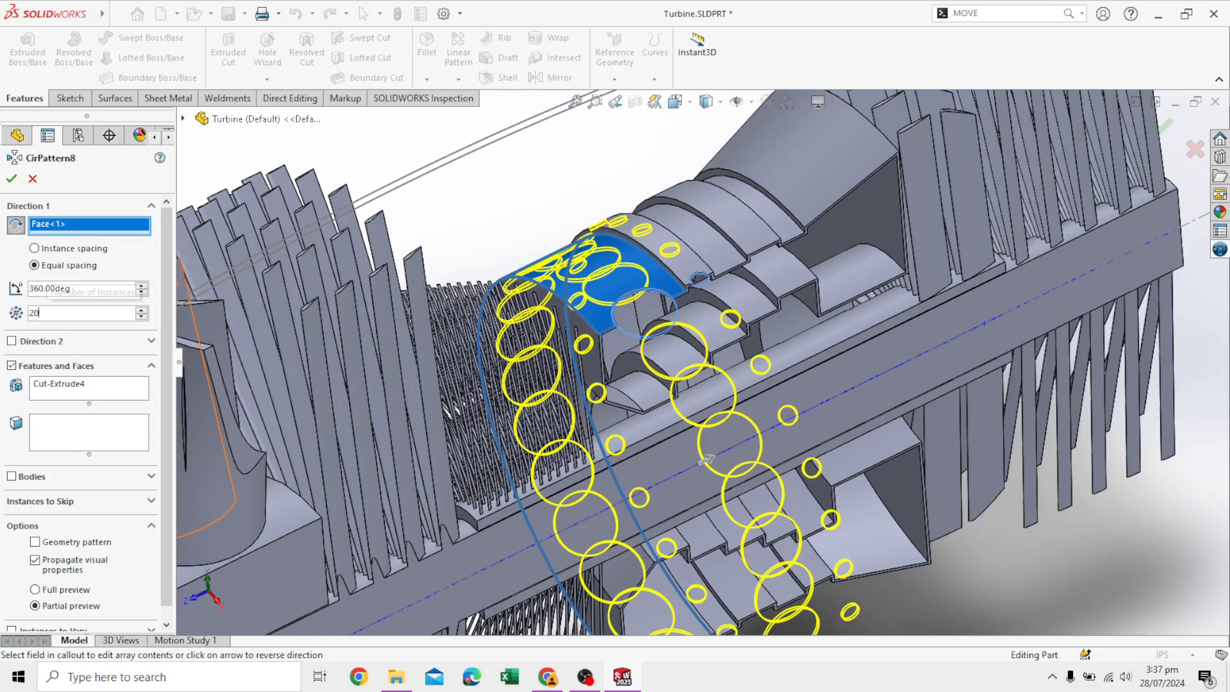
key(Return)
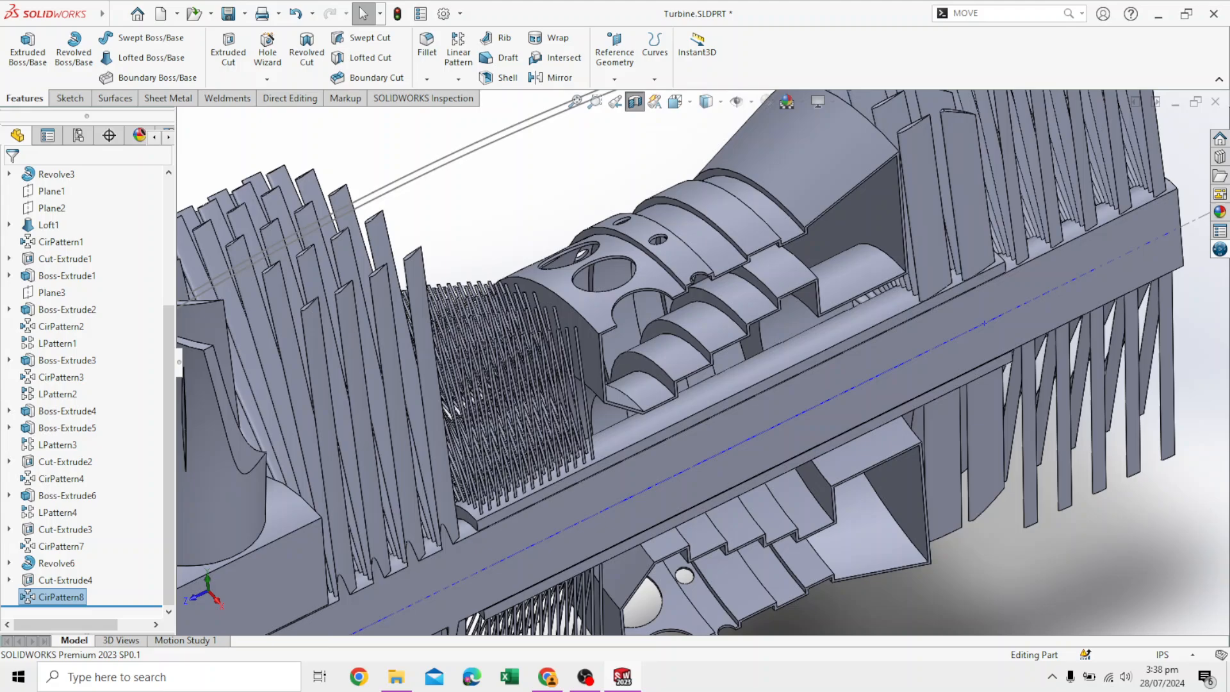
Start a new sketch on the flat end face inside the revolved casing, next to the fine compressor blades.
middle_drag(486, 167, 461, 146)
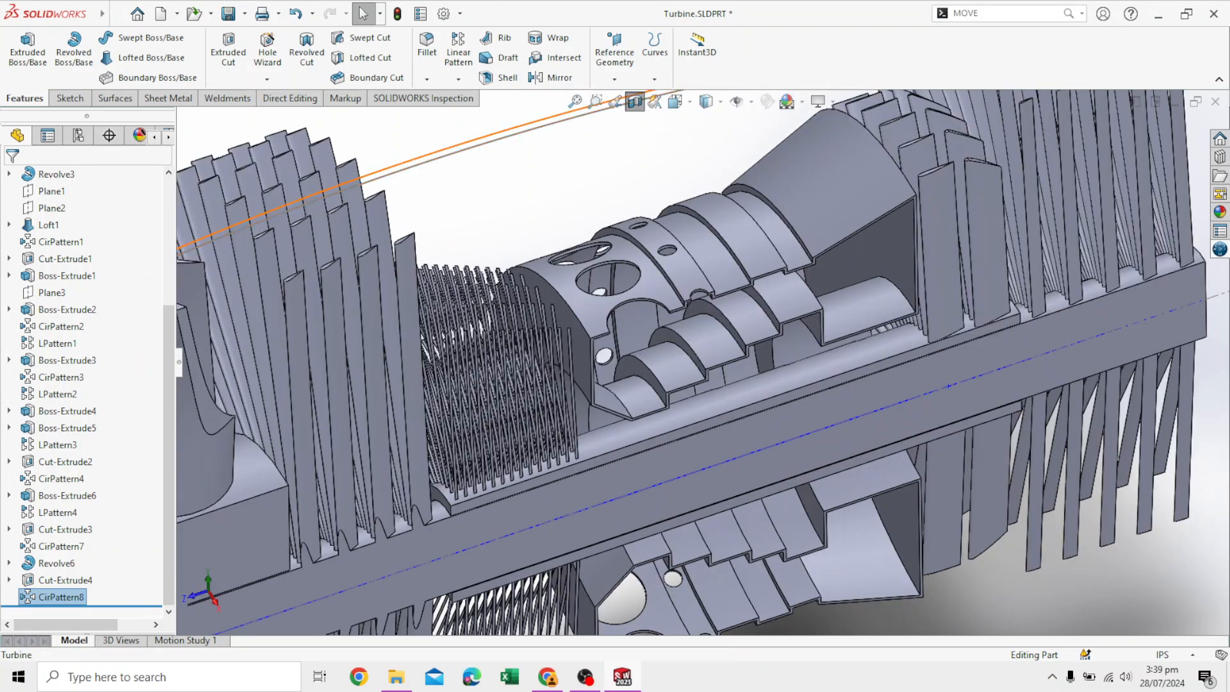
scroll(717, 262, up, 1)
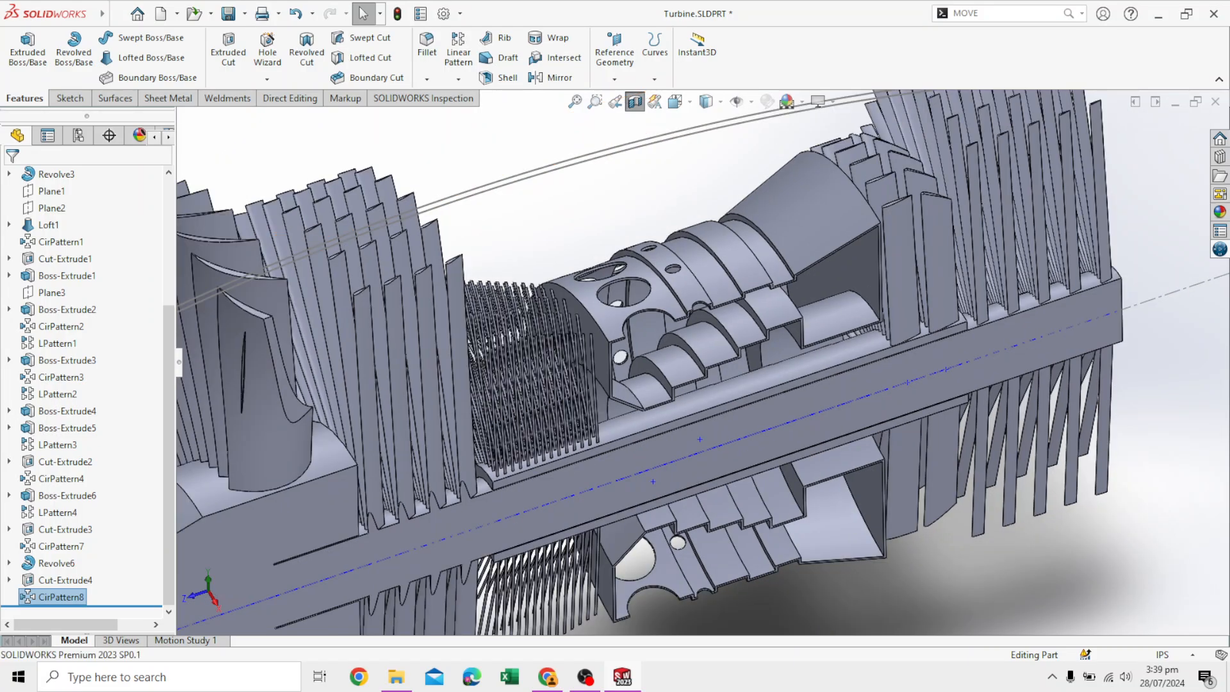
middle_drag(718, 269, 571, 289)
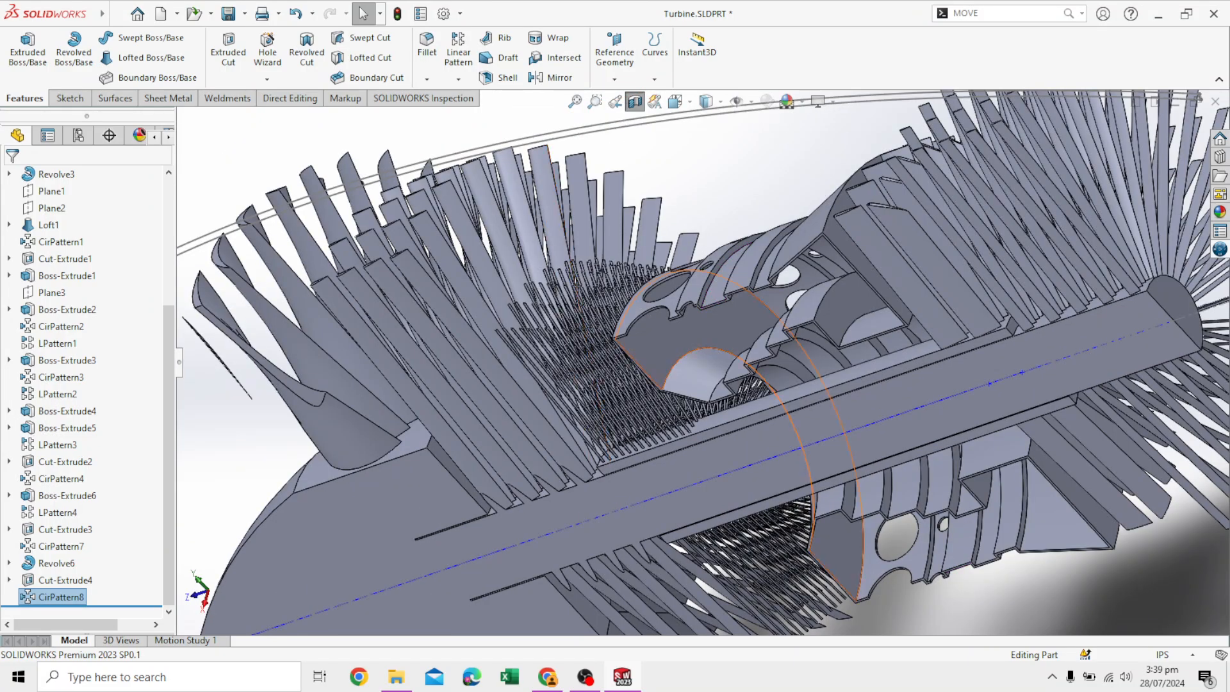
scroll(677, 363, down, 3)
click(678, 363)
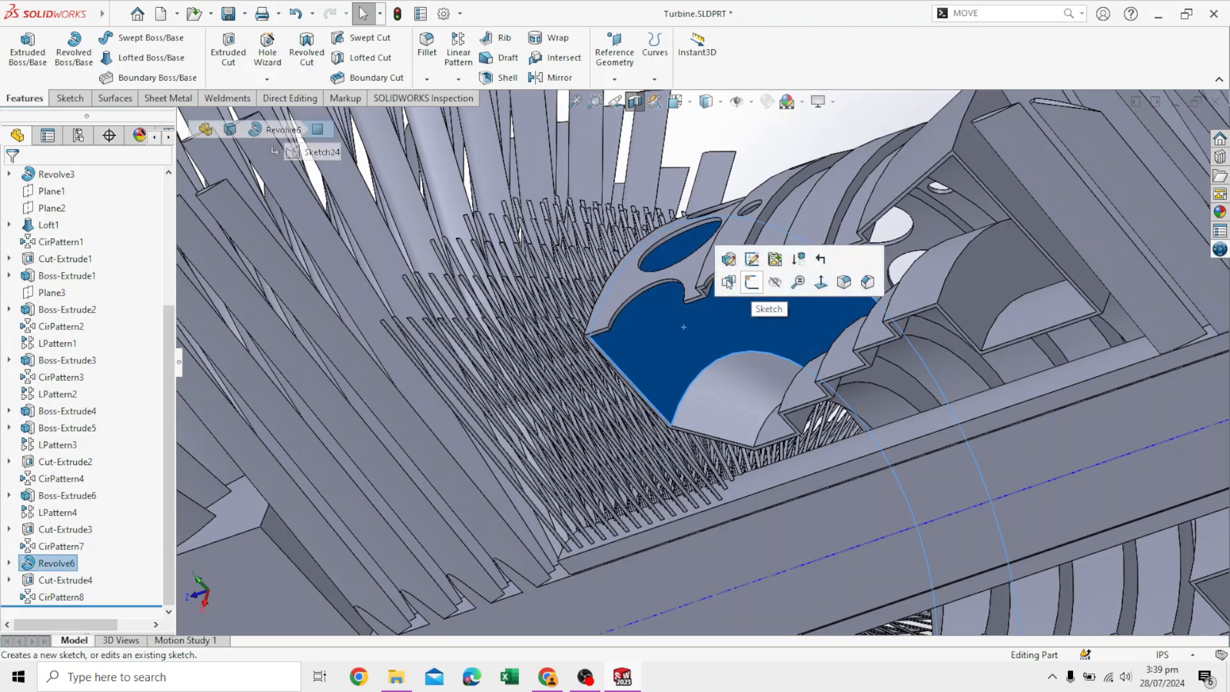
click(751, 282)
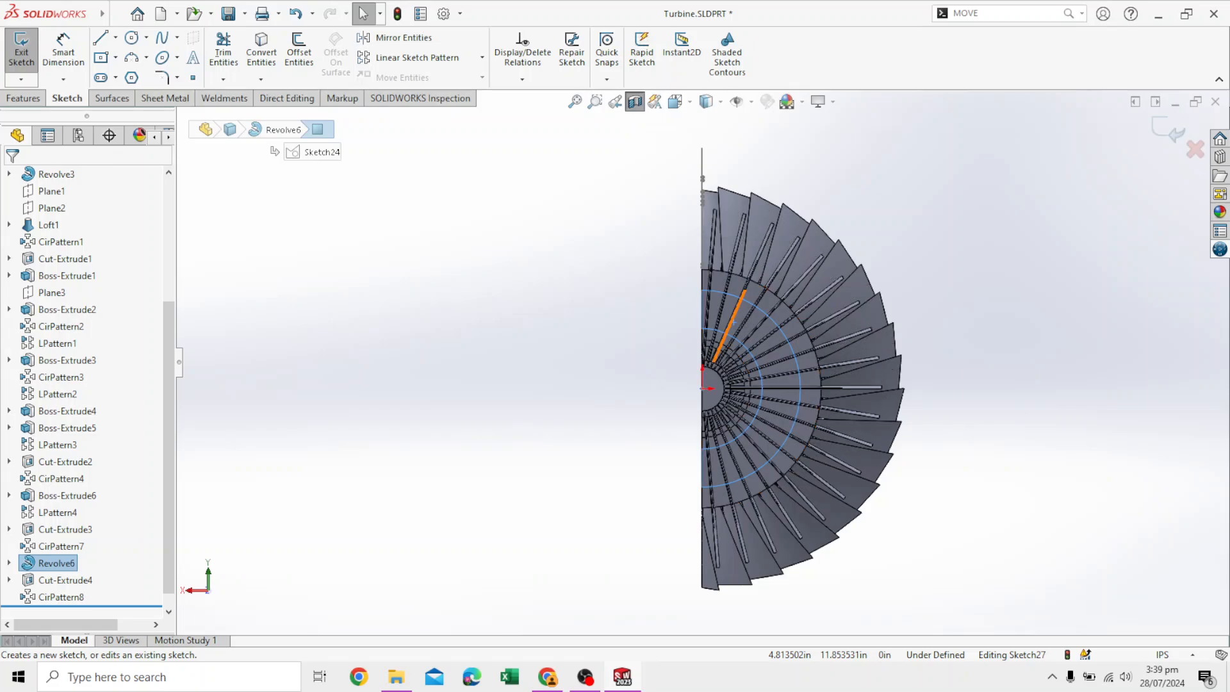
Try a circle of about 5.5 in radius centred on the vertical section edge of the casing's end face.
scroll(749, 283, down, 5)
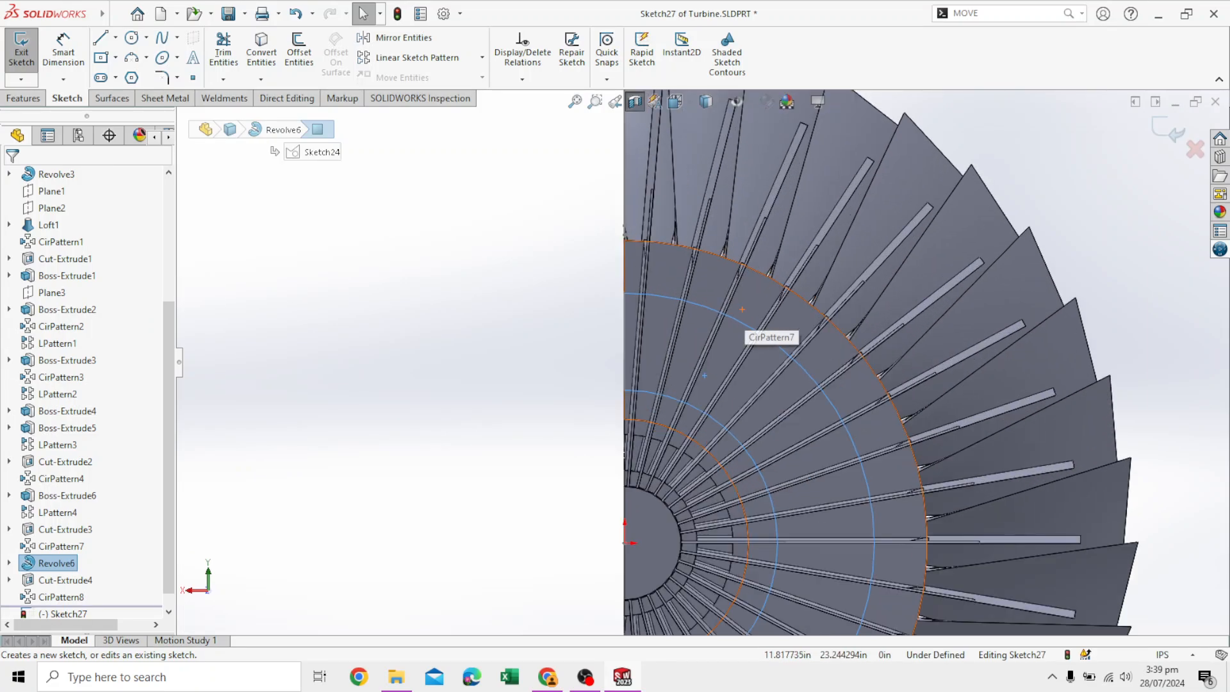
click(131, 37)
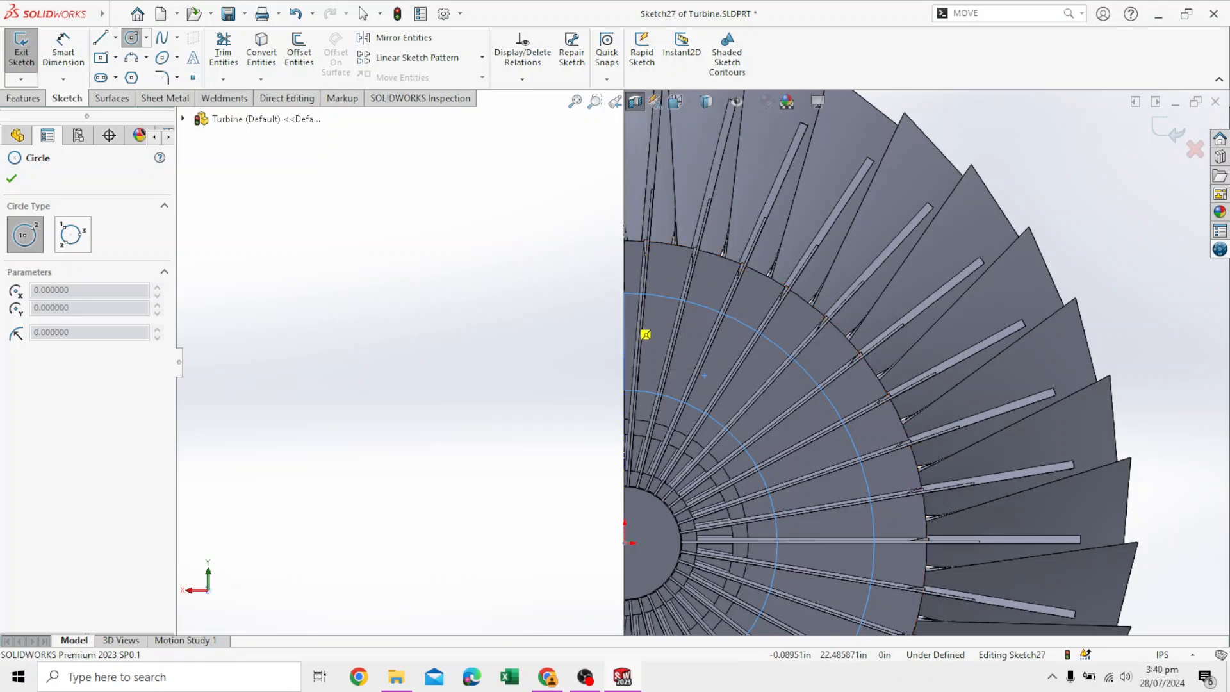
click(625, 316)
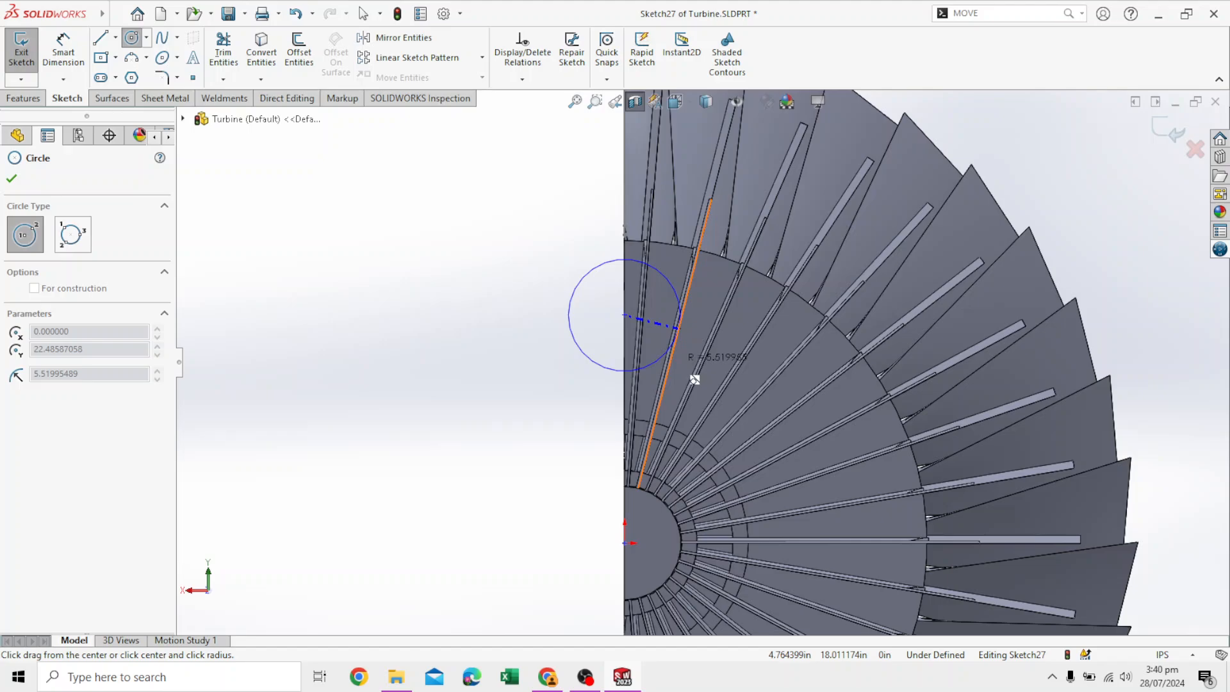
click(695, 379)
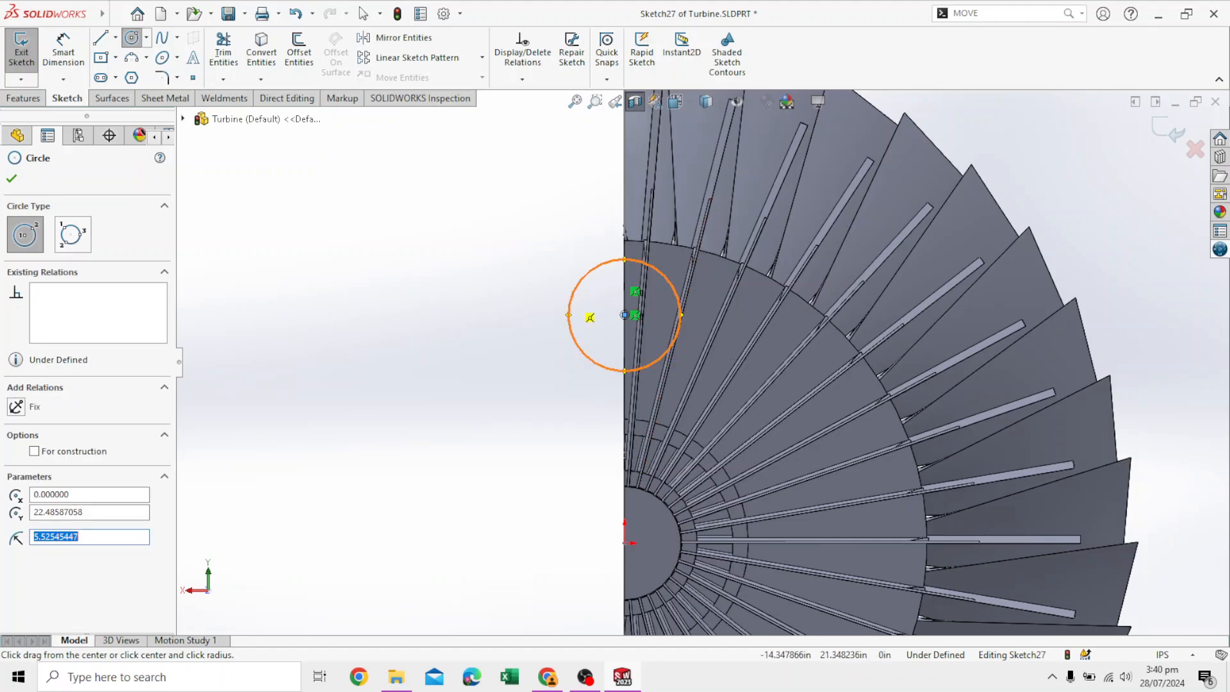
middle_drag(694, 379, 687, 563)
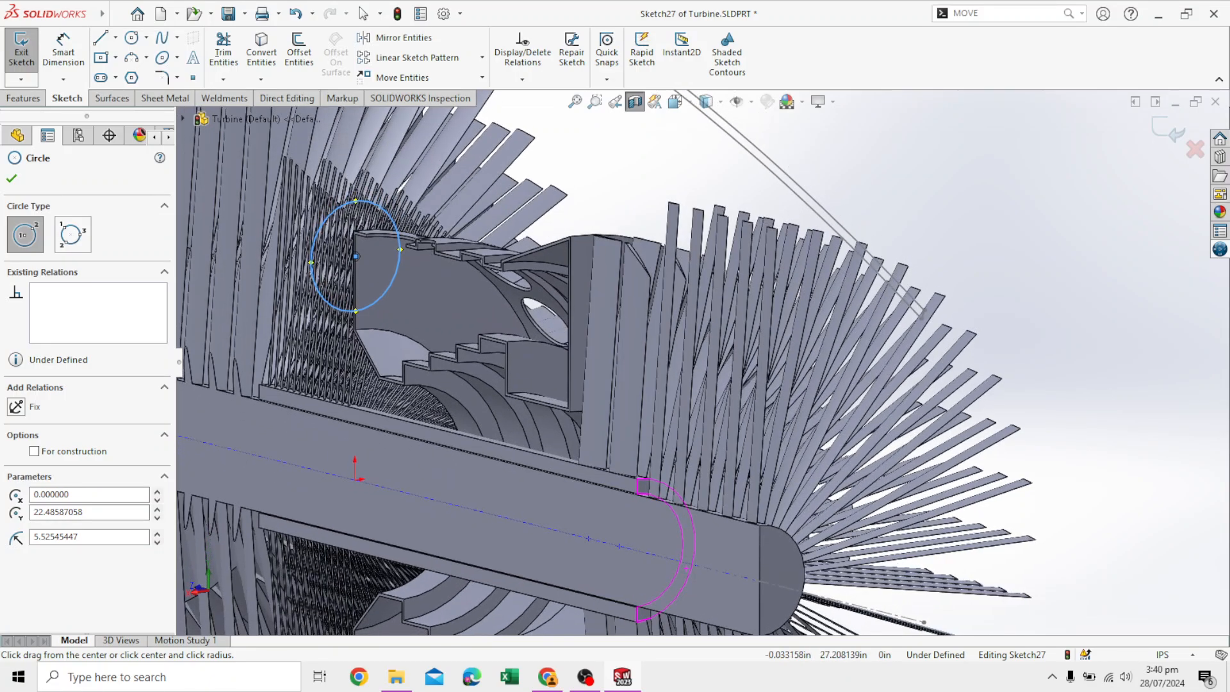
scroll(375, 231, up, 1)
scroll(260, 196, down, 3)
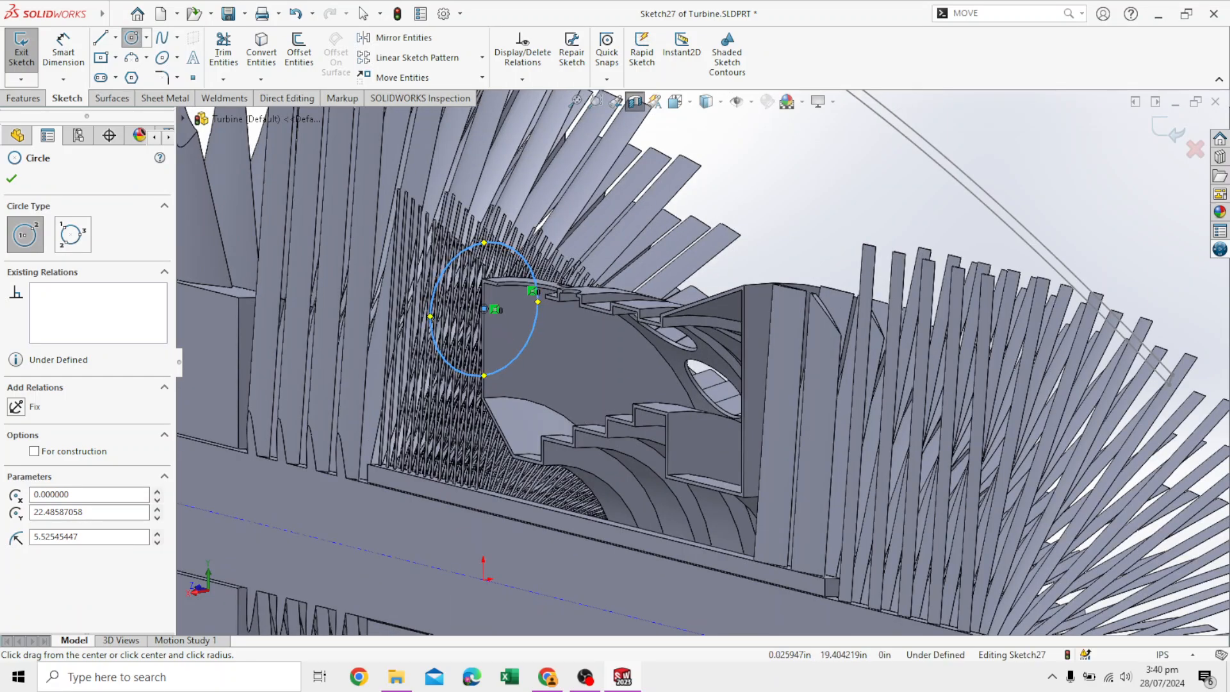
scroll(506, 333, down, 1)
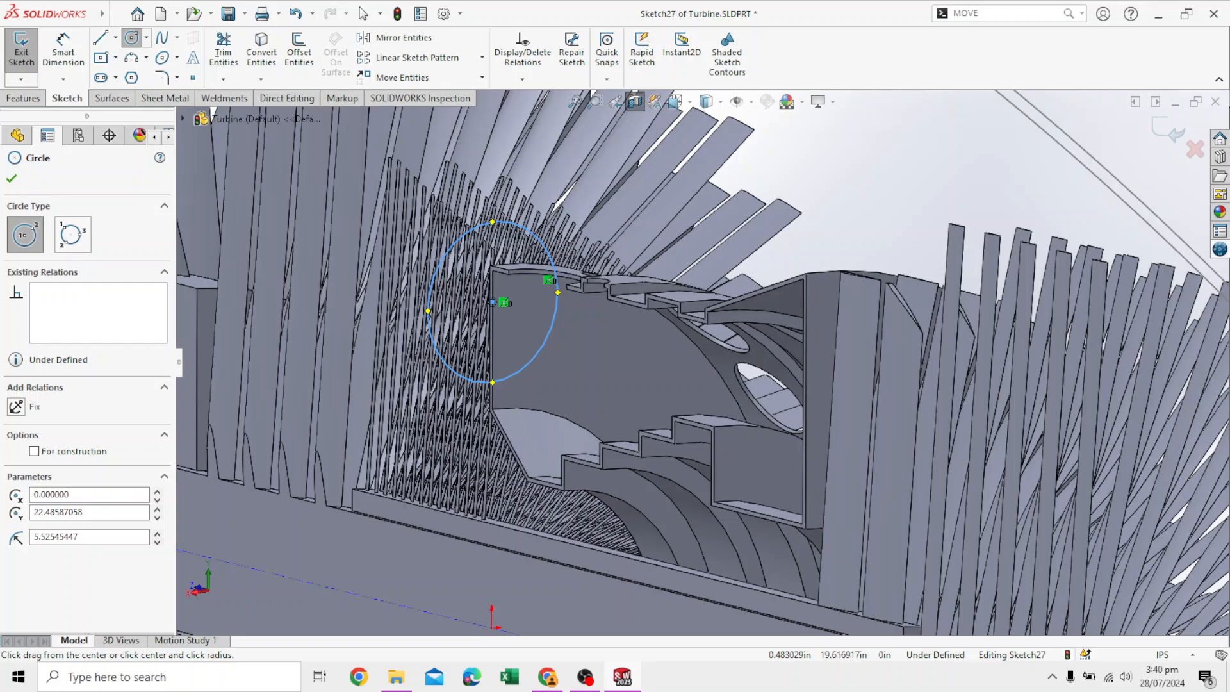
key(ctrl+z)
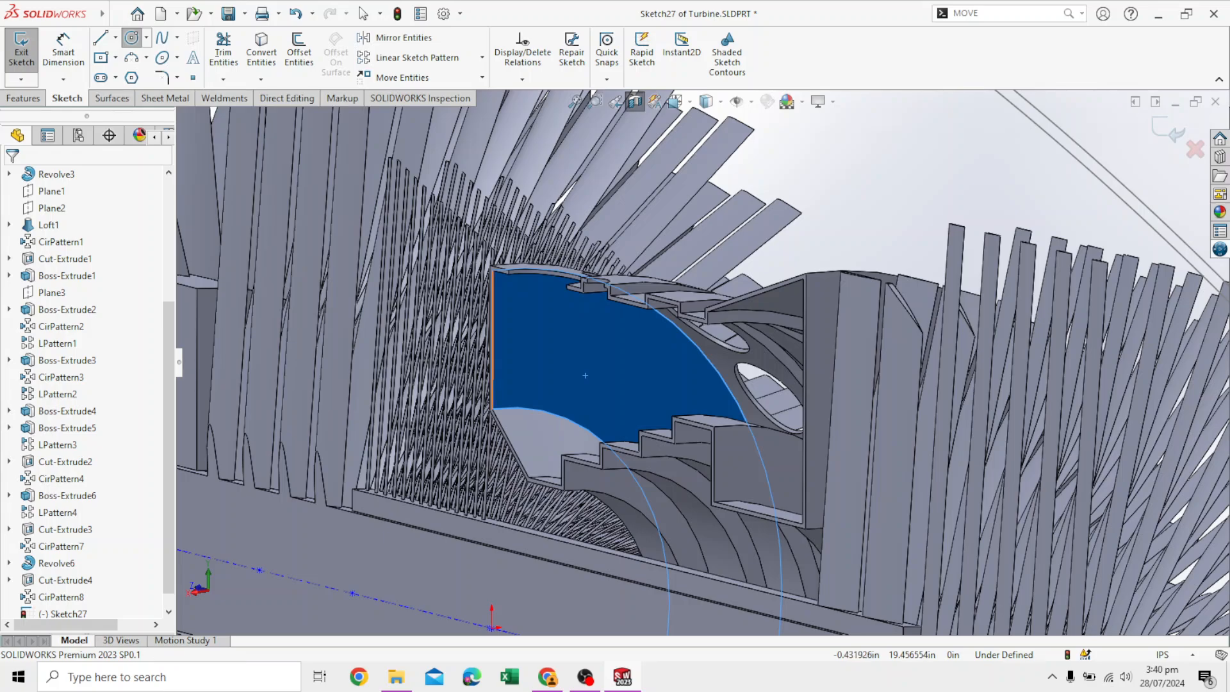
key(Escape)
Sketch a circle of about 4.44 in radius on the casing's end face, inward from the section edge, and finish the sketch.
click(531, 341)
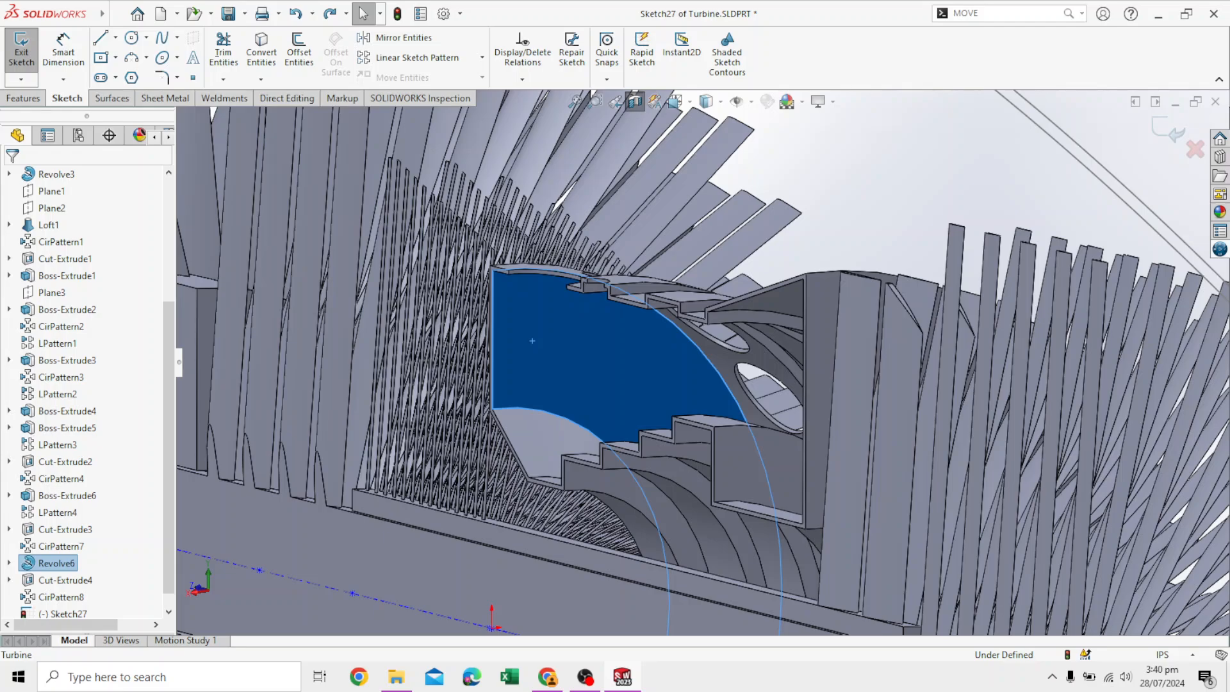
click(131, 37)
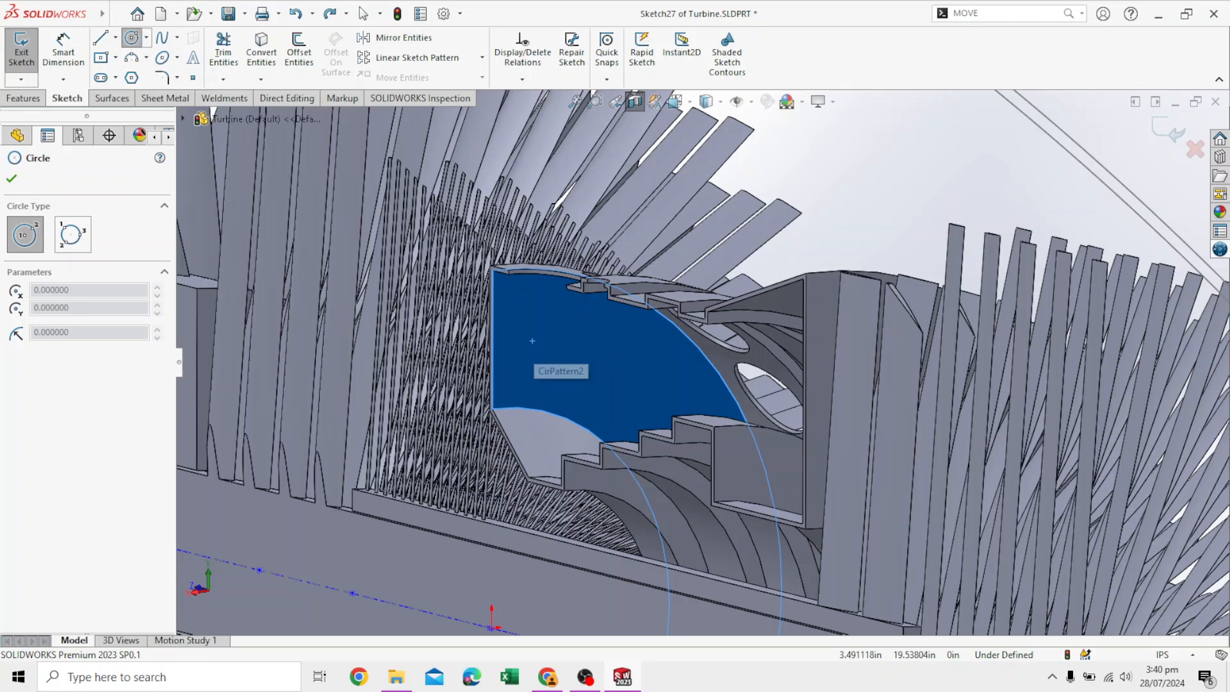
click(531, 341)
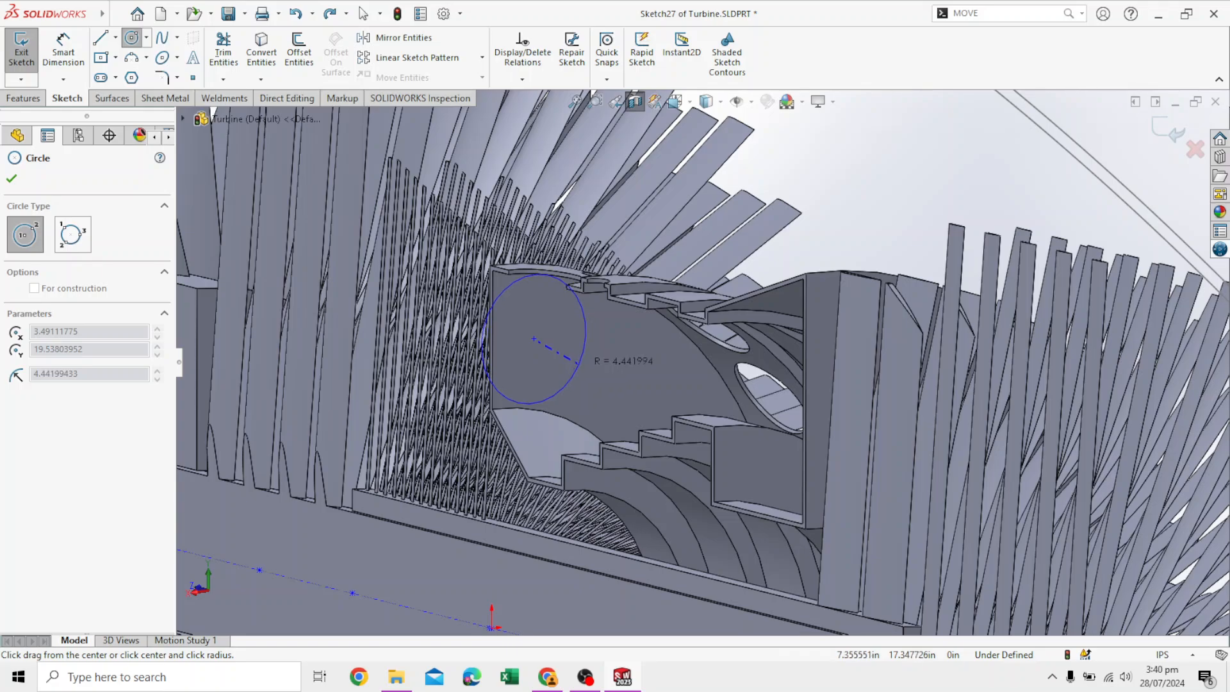
click(578, 364)
middle_drag(642, 387, 650, 330)
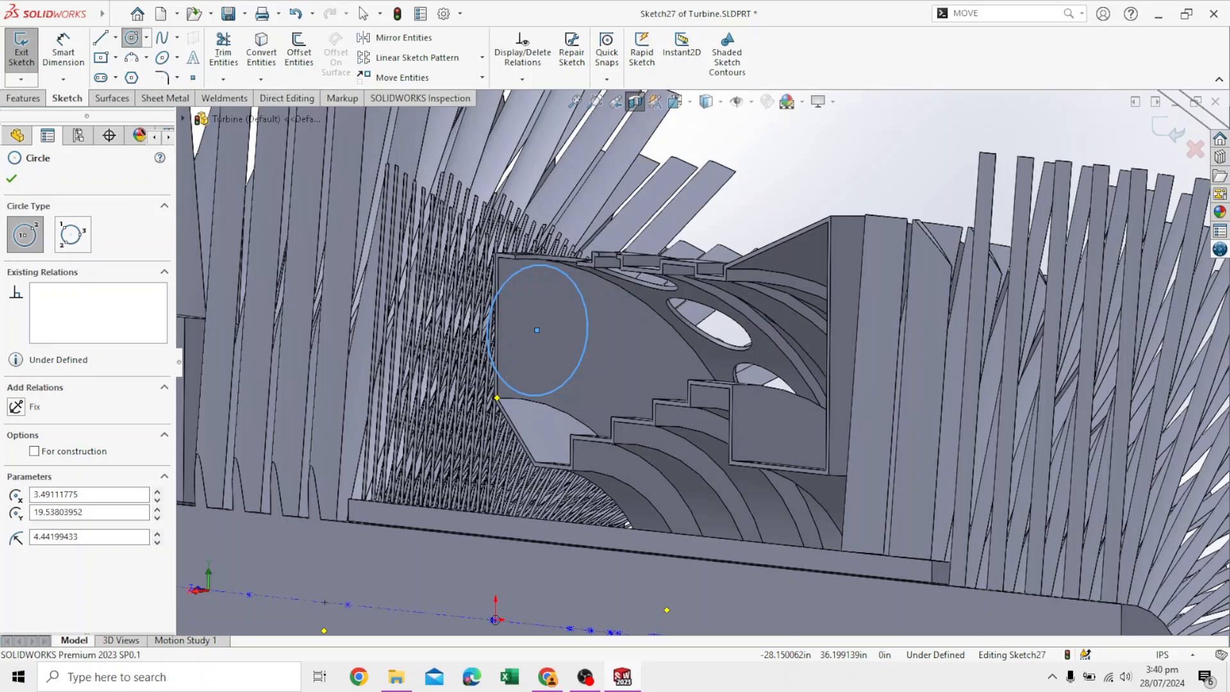
click(11, 178)
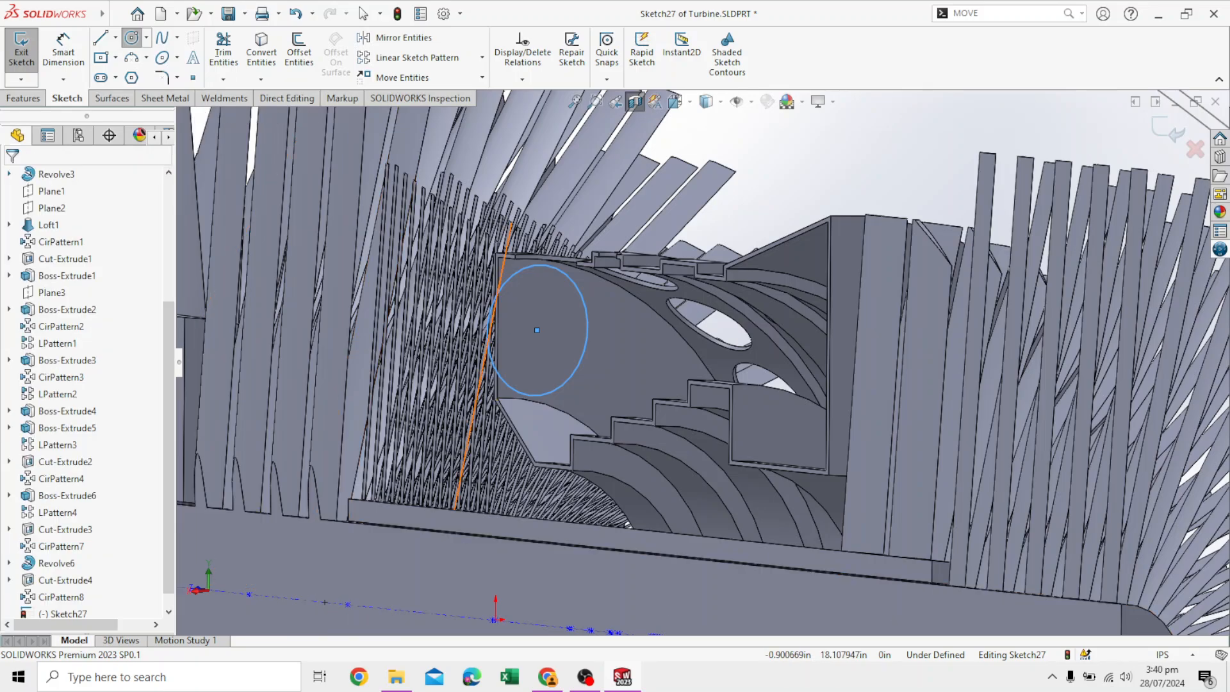
key(Escape)
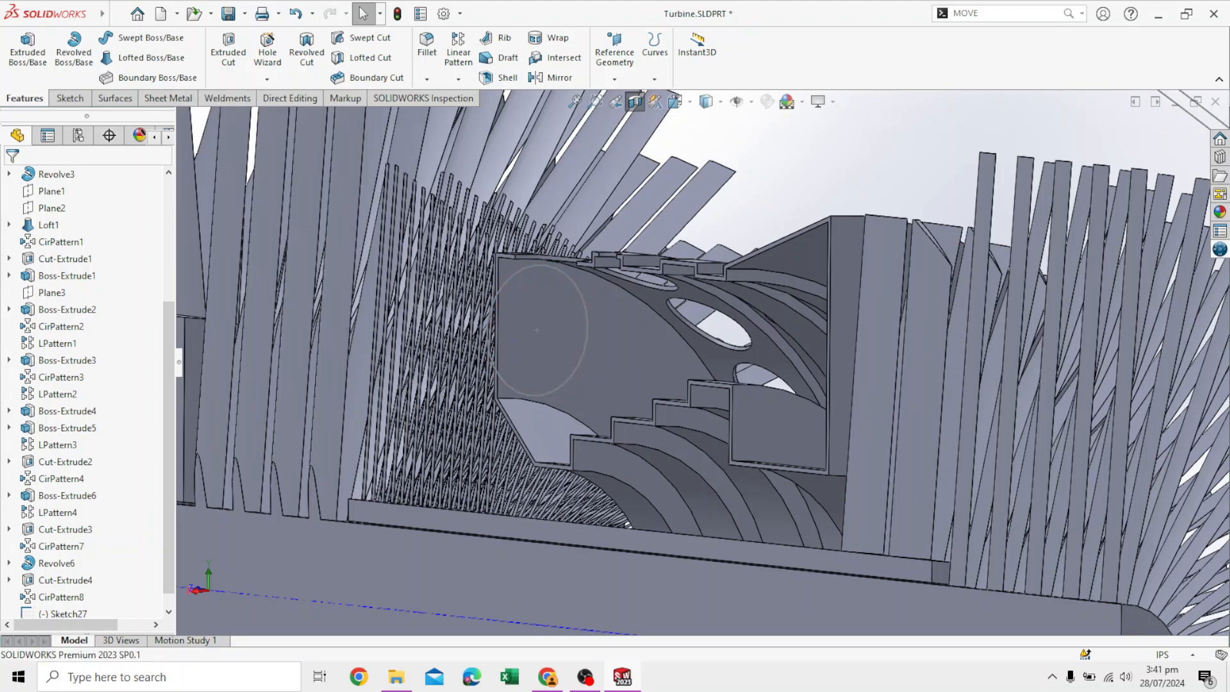
Cut-extrude the circle through the casing's end face with the Up To Next end condition.
scroll(701, 360, up, 1)
click(28, 51)
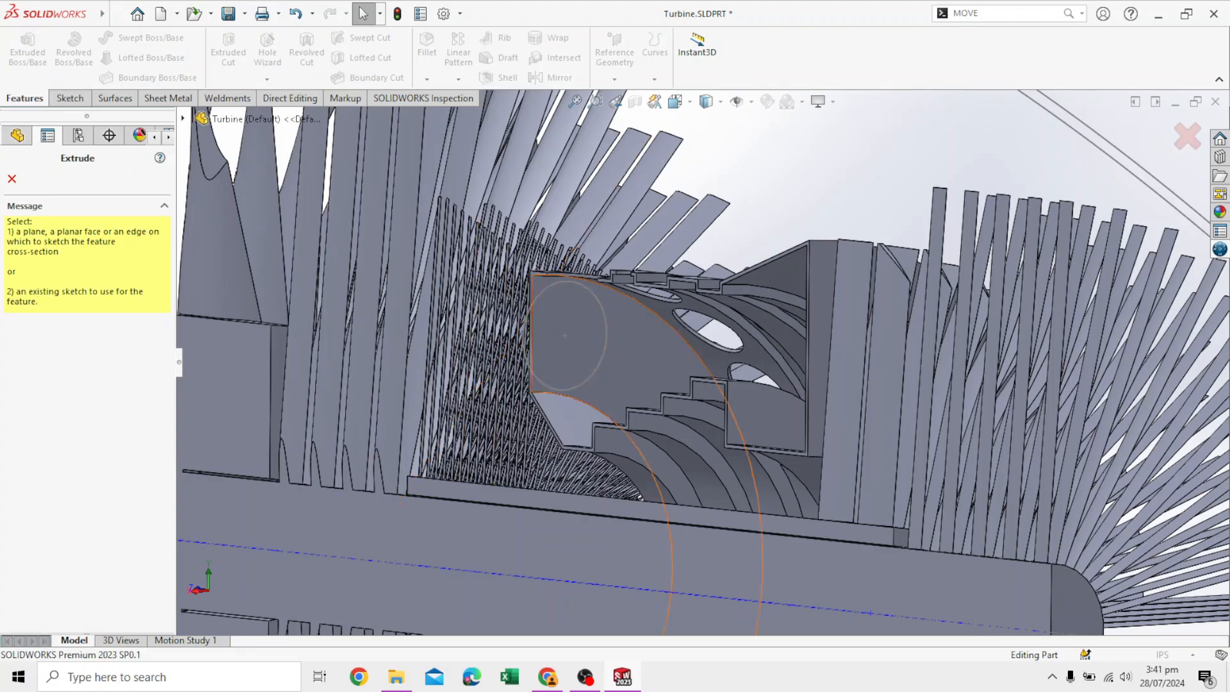
click(525, 346)
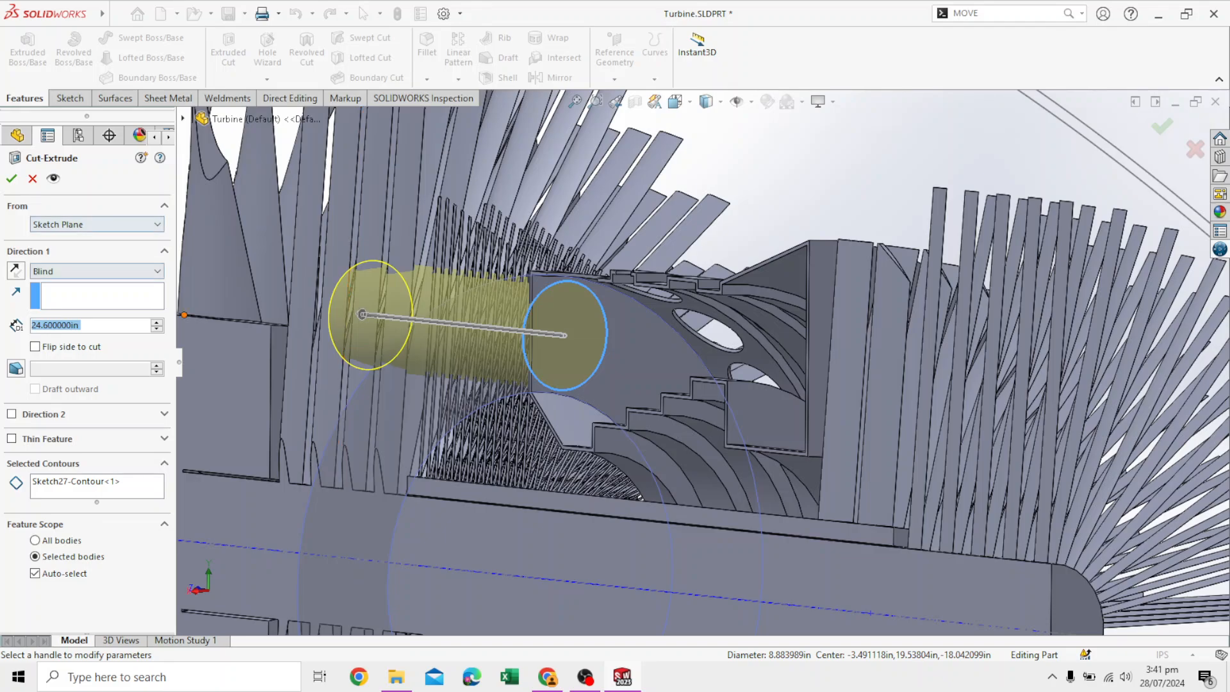
click(157, 271)
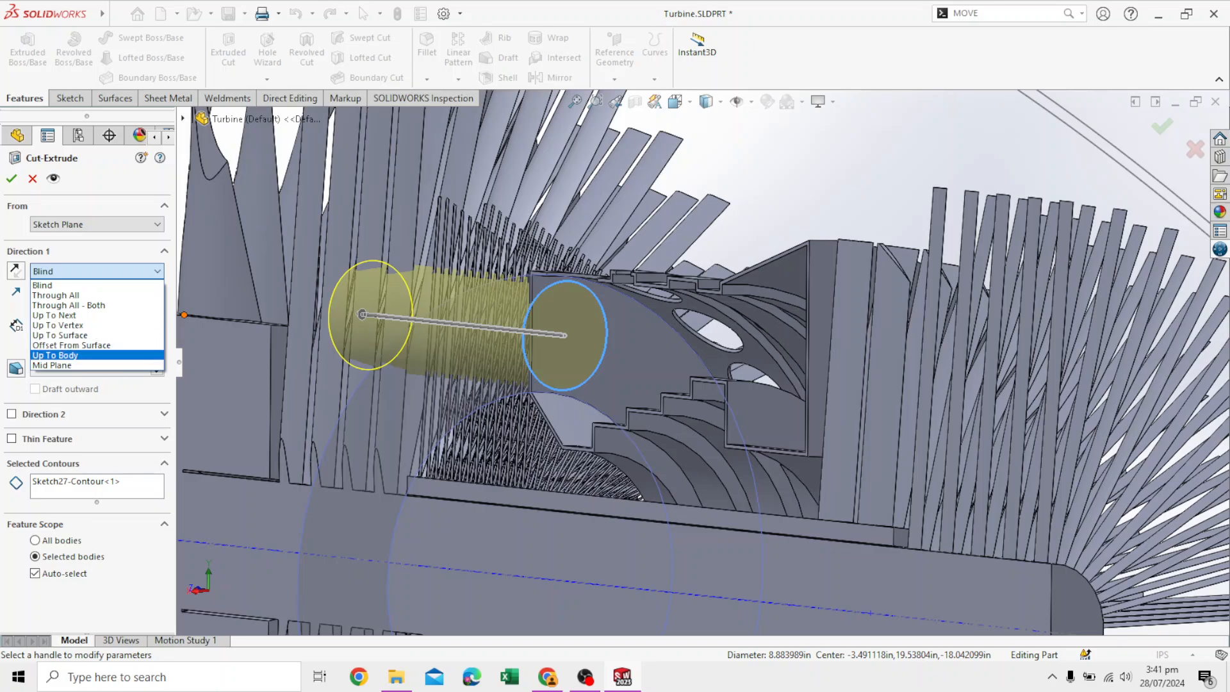
key(Up)
key(Up)
key(Up)
key(Up)
key(Return)
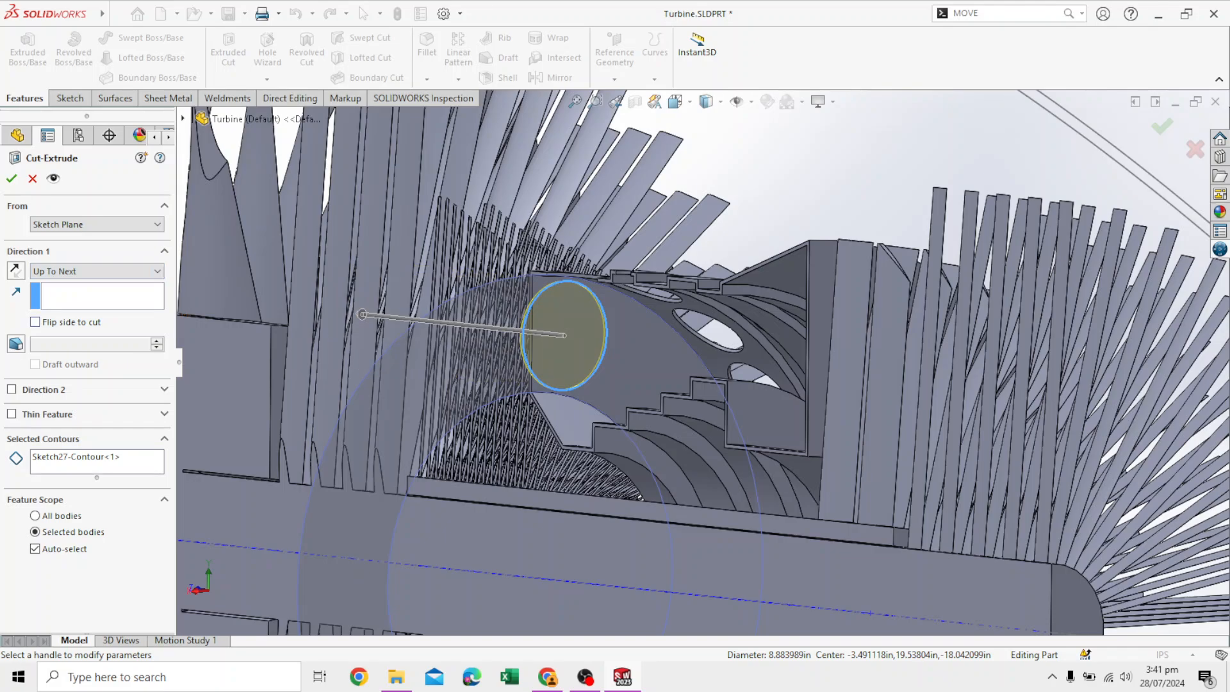
mouse_move(462, 324)
middle_down()
mouse_move(346, 324)
mouse_move(417, 319)
middle_up()
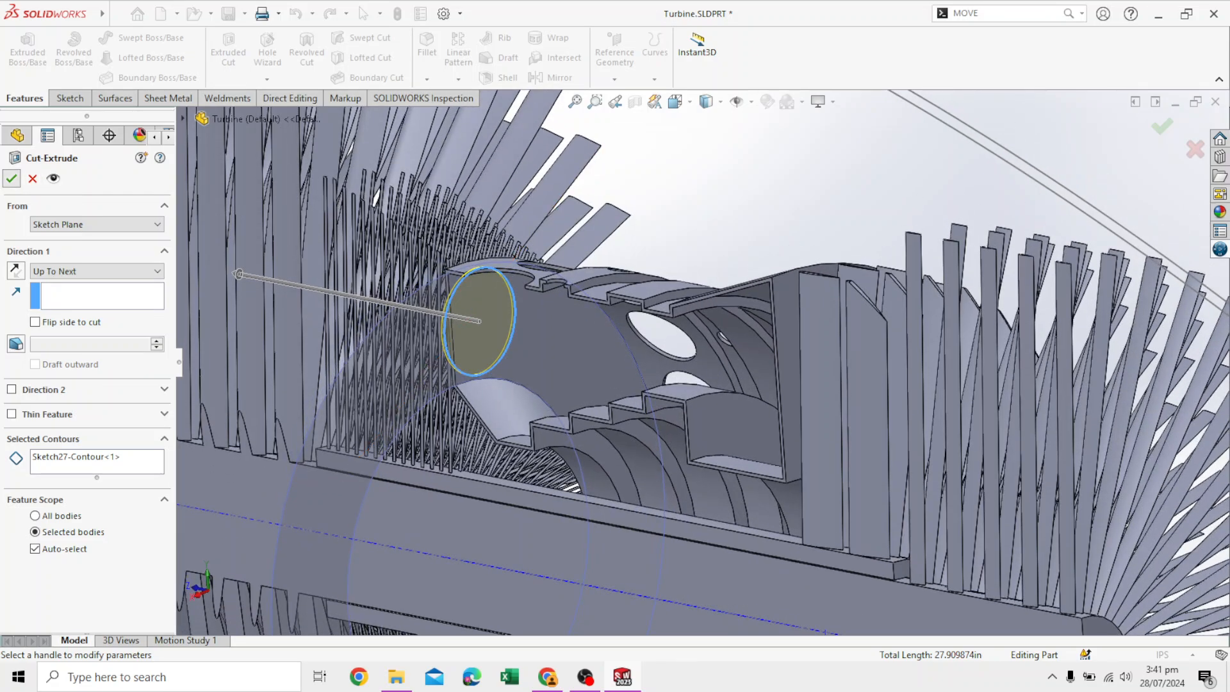
click(11, 179)
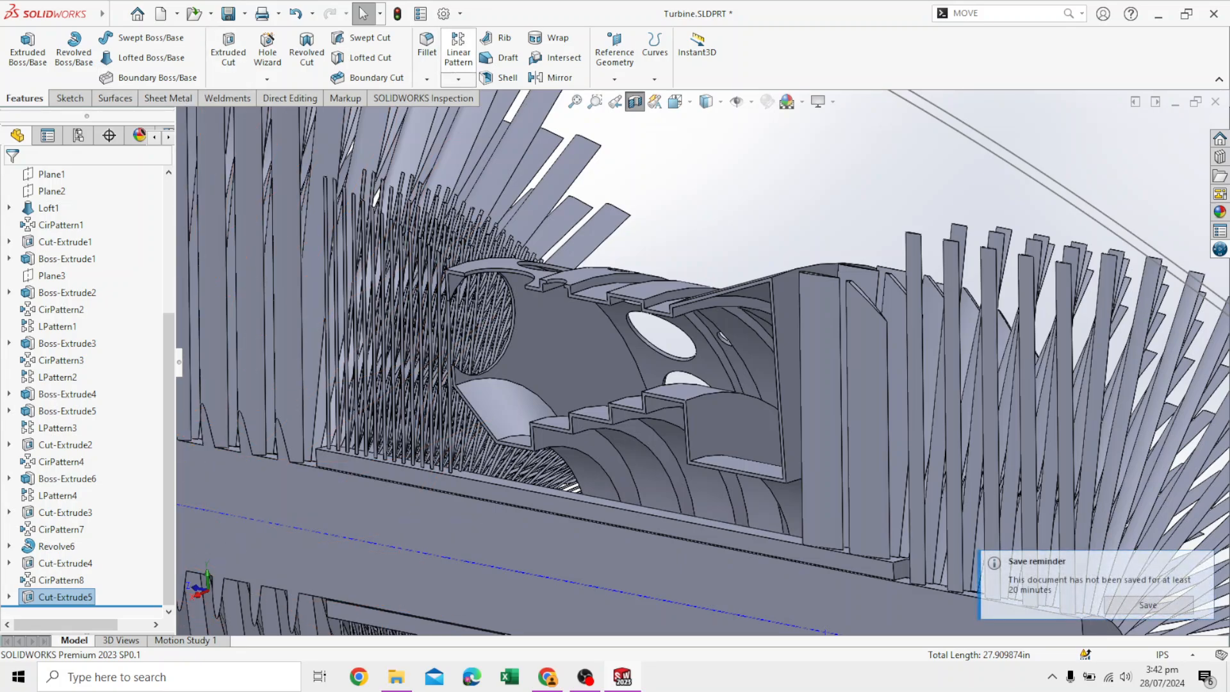
Set up a circular pattern of the end-face hole around the casing's outer cylindrical face with 10 equally spaced instances over 360°.
click(458, 79)
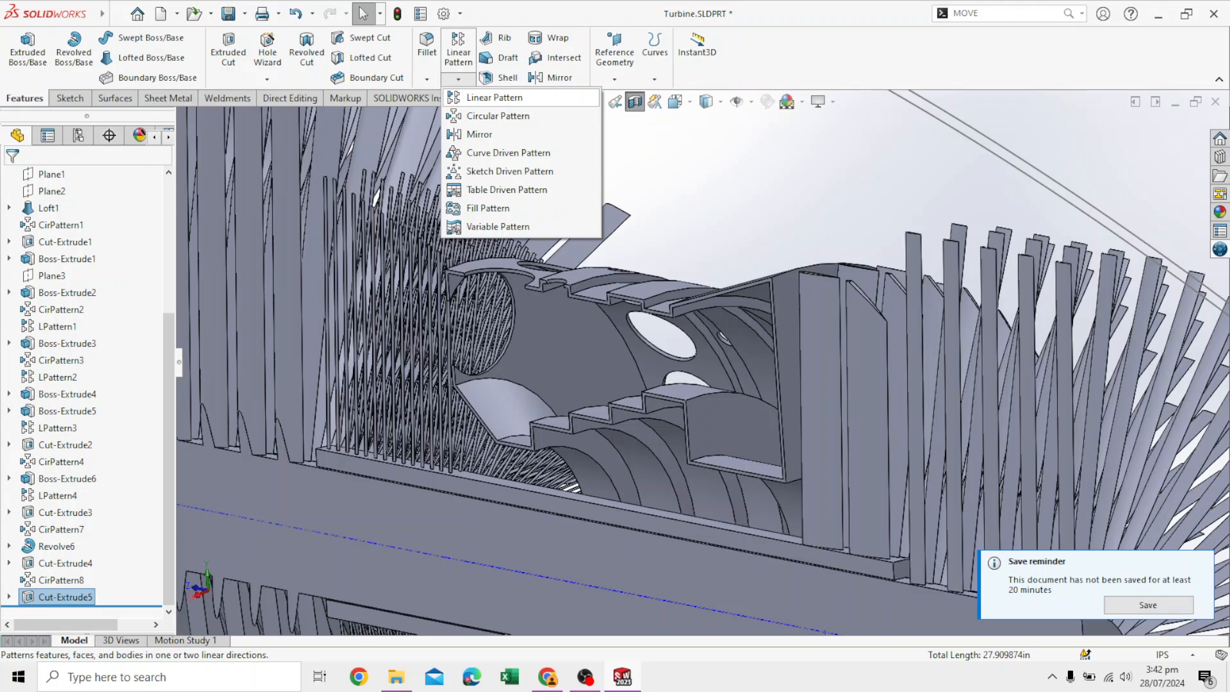
click(498, 116)
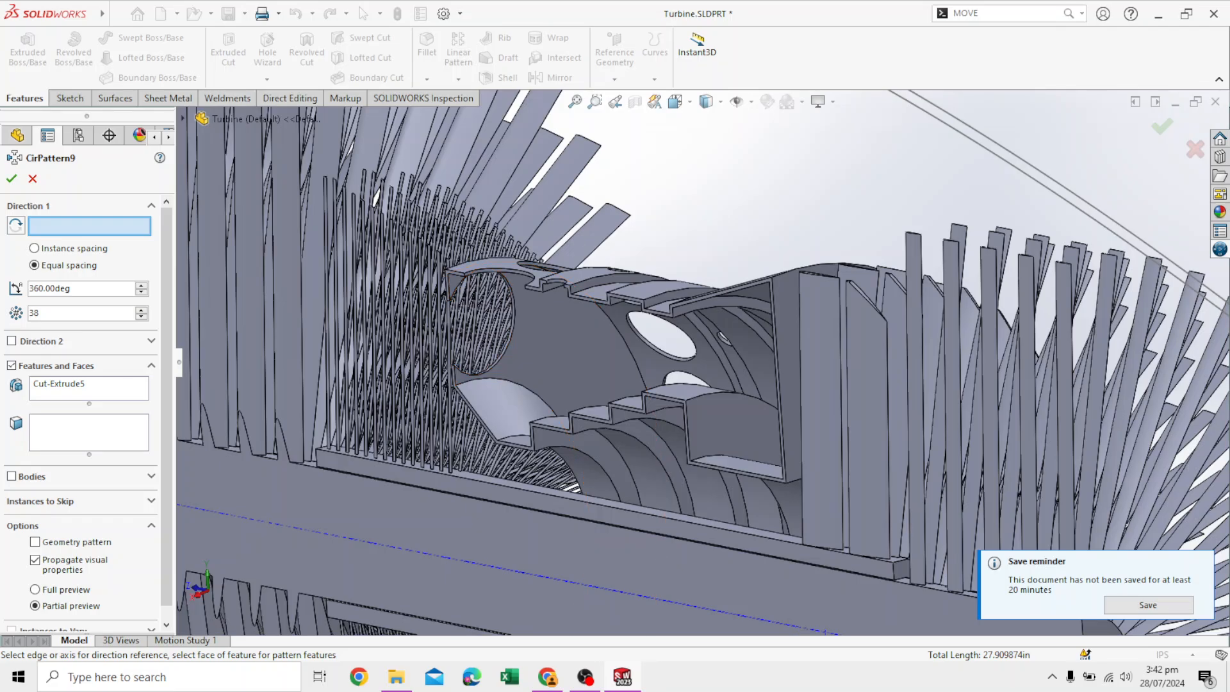
middle_drag(641, 205, 667, 291)
click(462, 212)
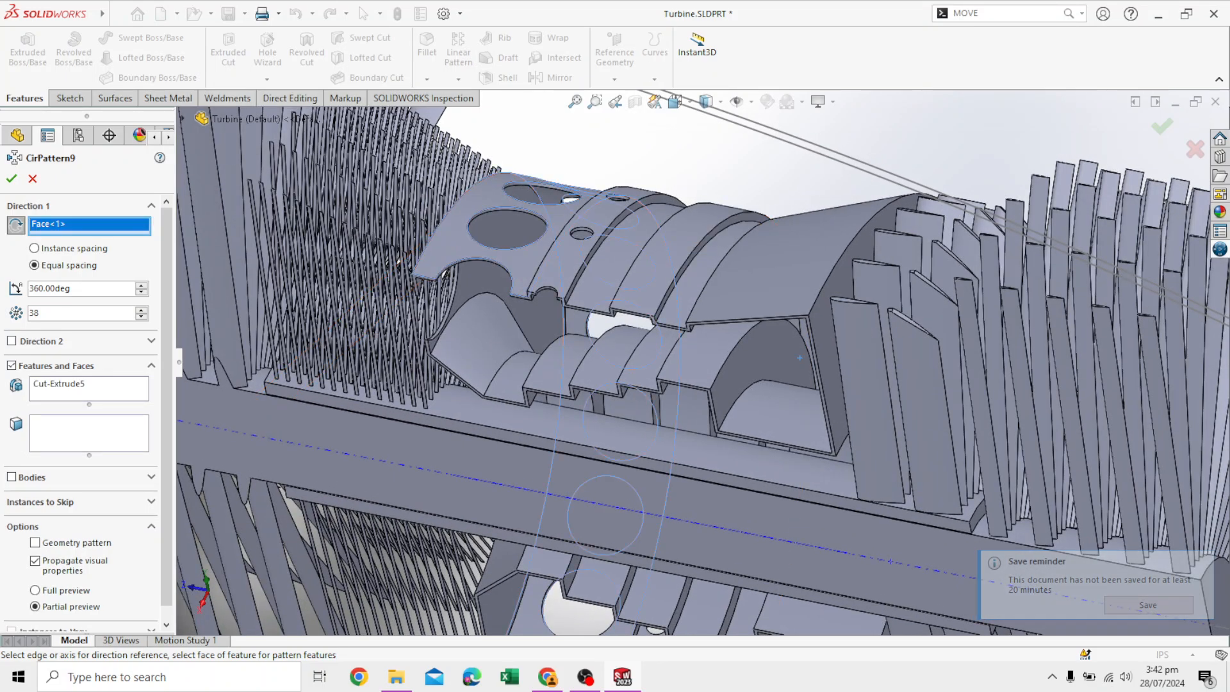
middle_drag(800, 358, 594, 503)
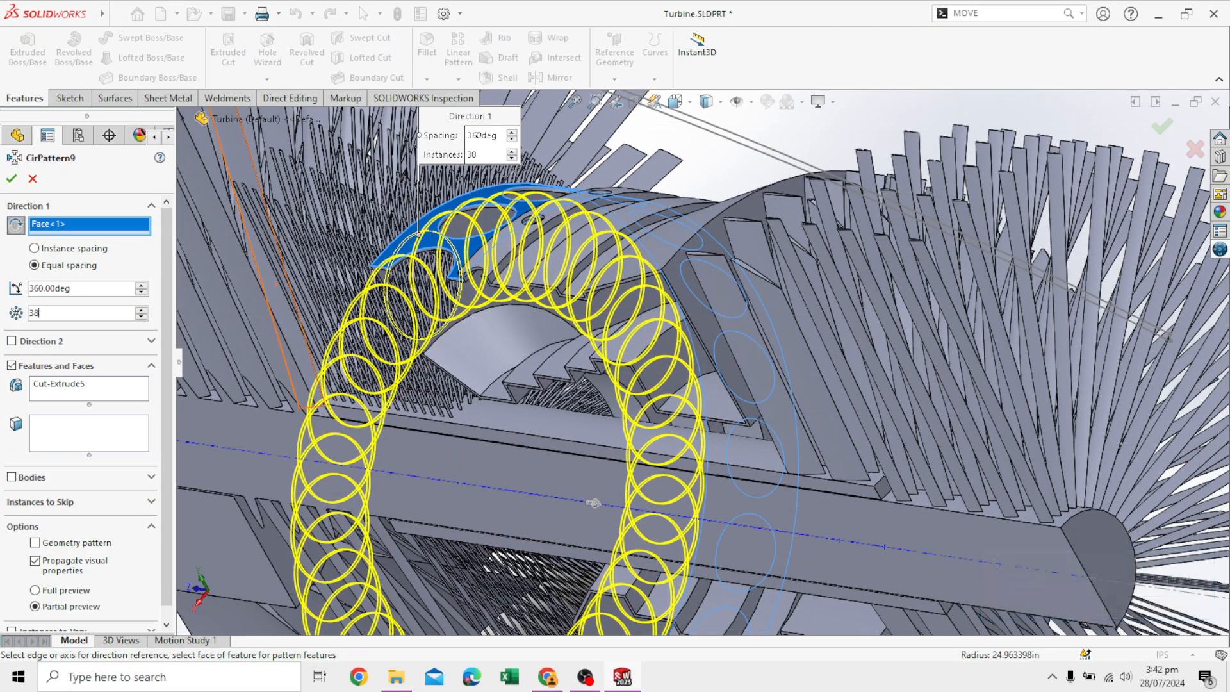
key(BackSpace)
key(BackSpace)
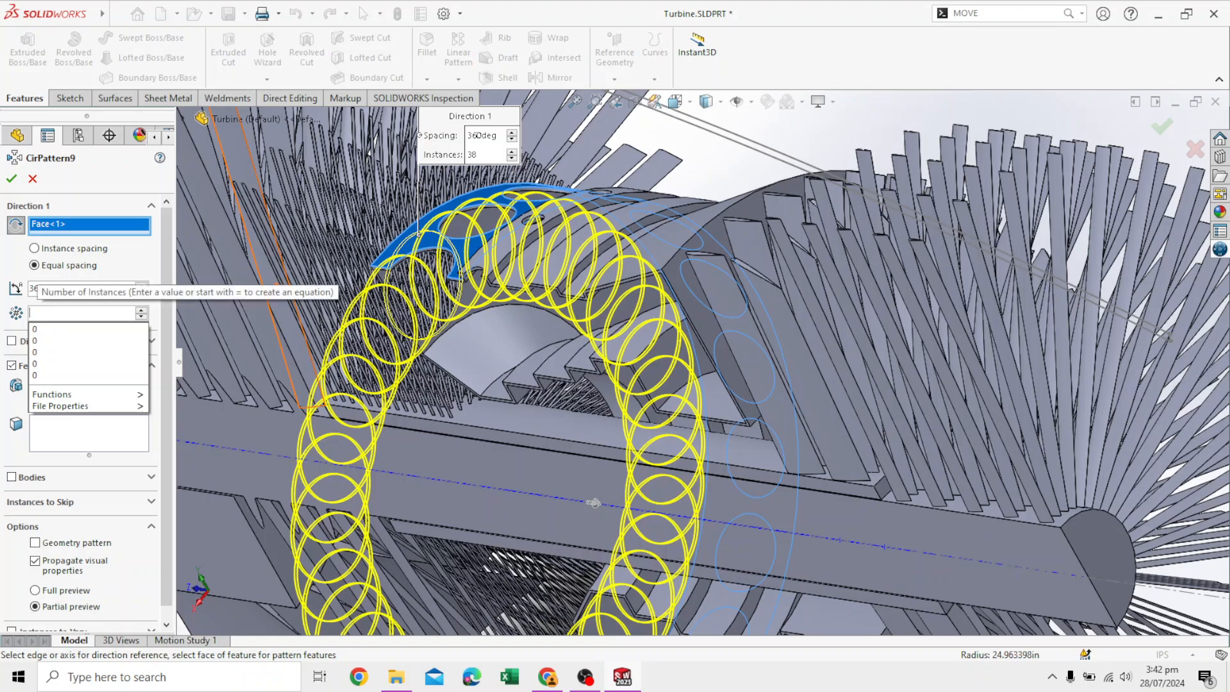
text(10)
key(Return)
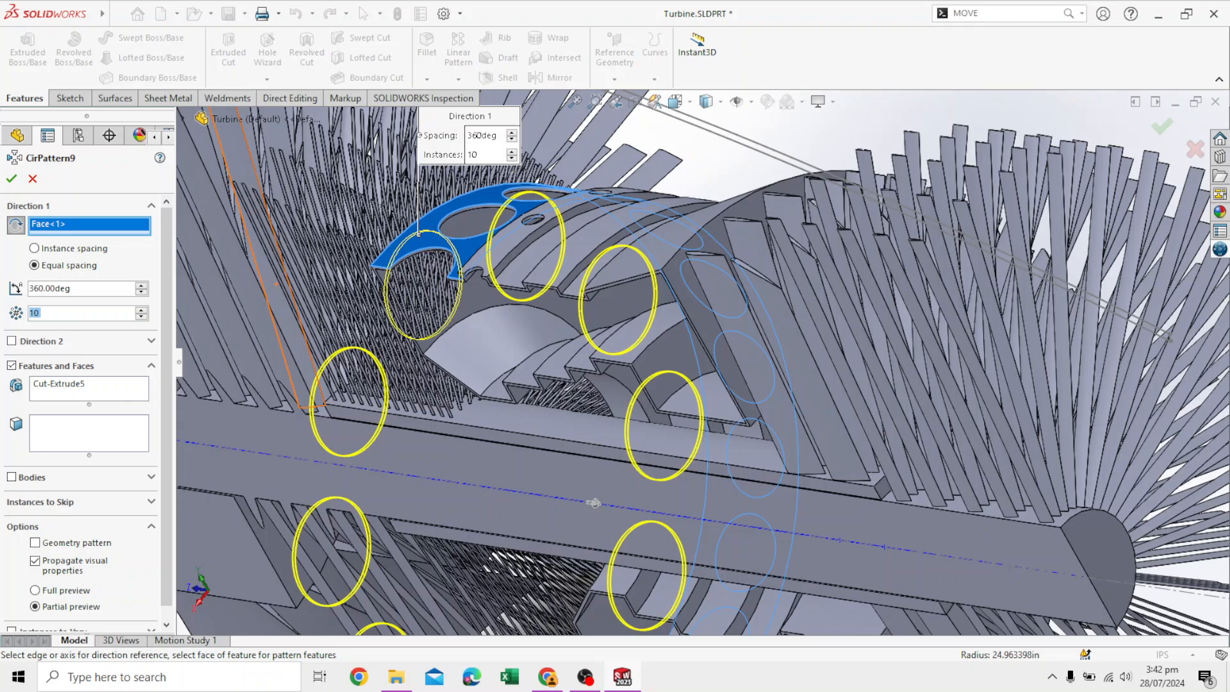
Try 15 instances for the circular pattern of end-face holes.
click(40, 313)
text(5)
key(Return)
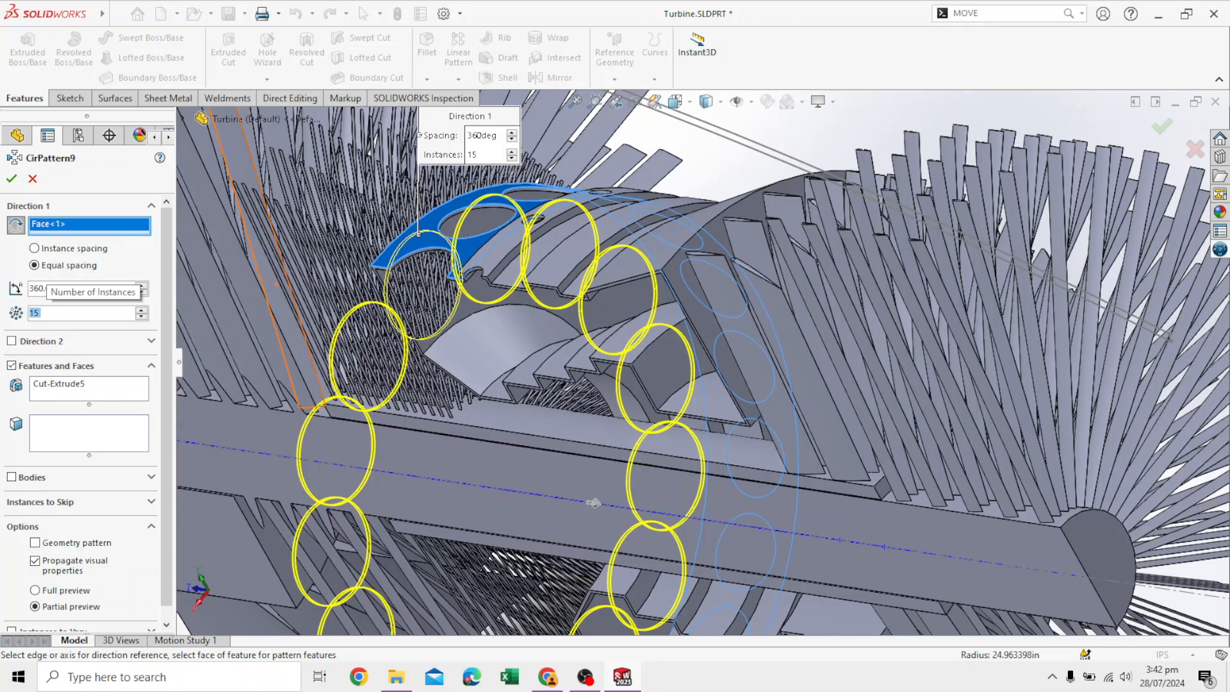
Set the end-face hole pattern to 10 instances and complete the circular pattern.
key(BackSpace)
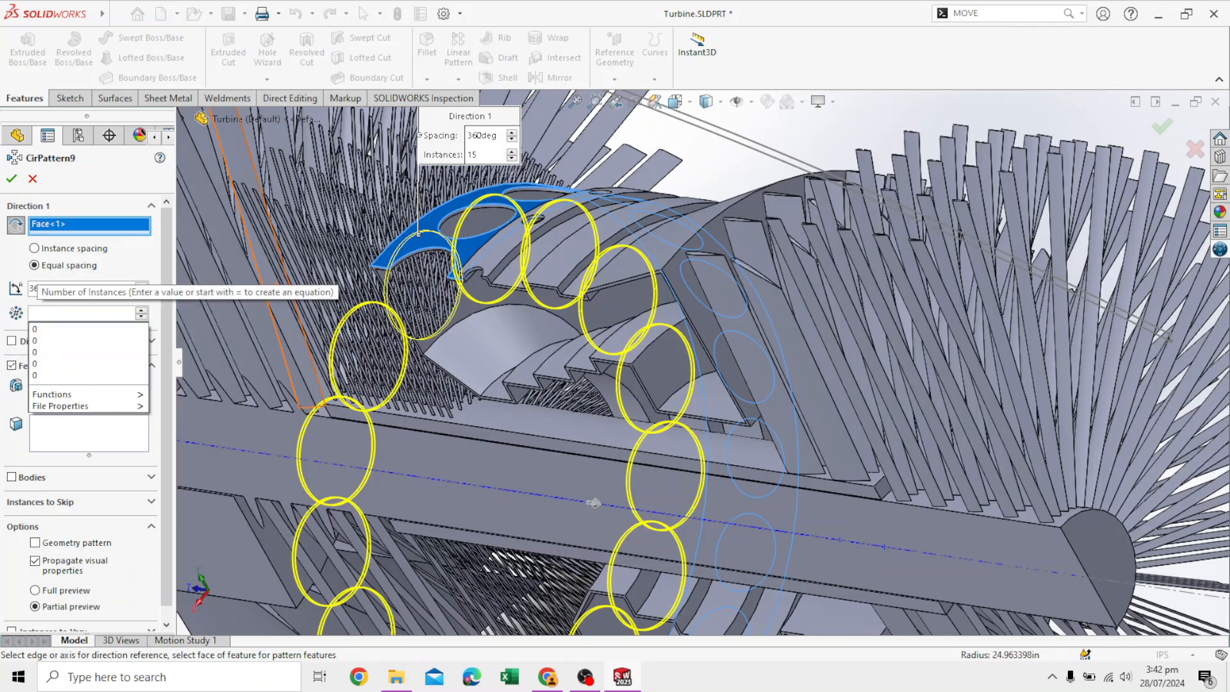
text(10)
key(Return)
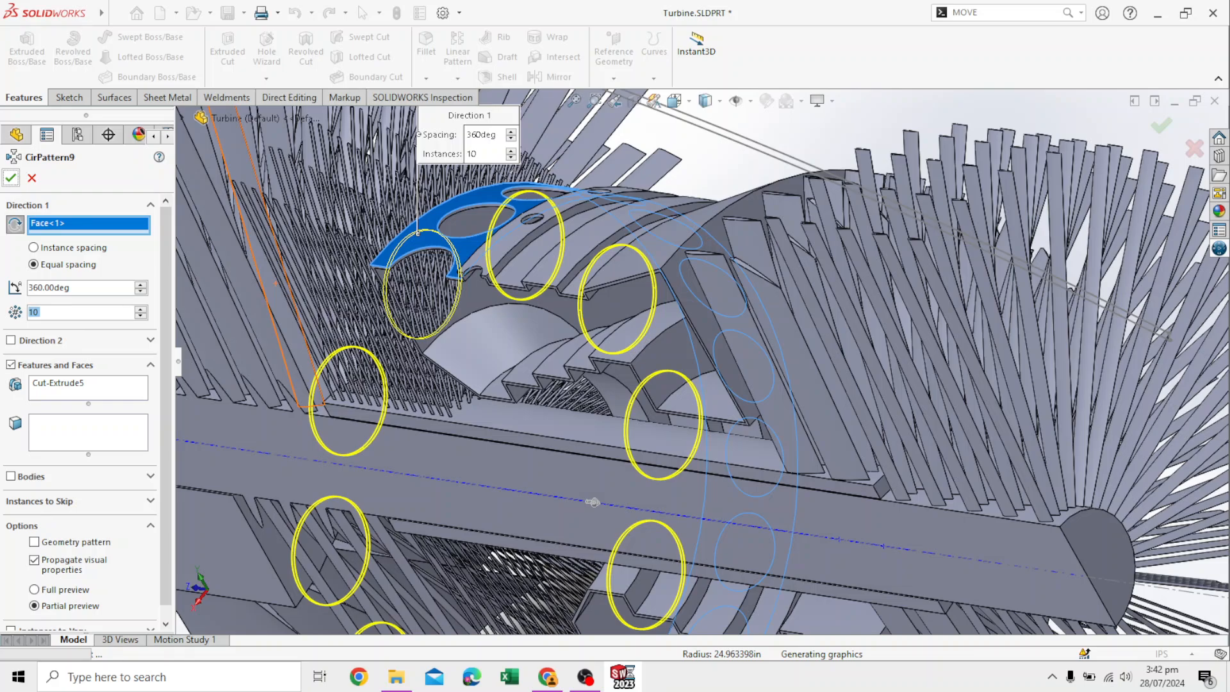
key(Return)
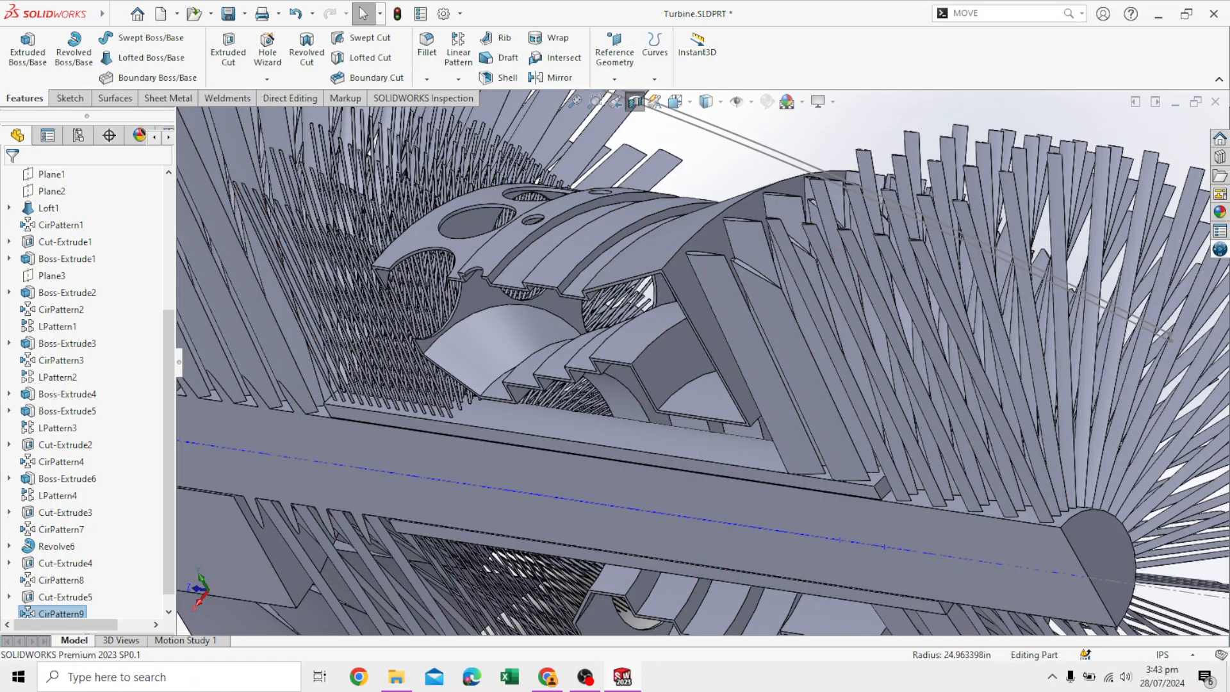
Examine the sectioned casing, its wall holes and the neighbouring blade rows from the side and up close.
middle_drag(564, 243, 674, 218)
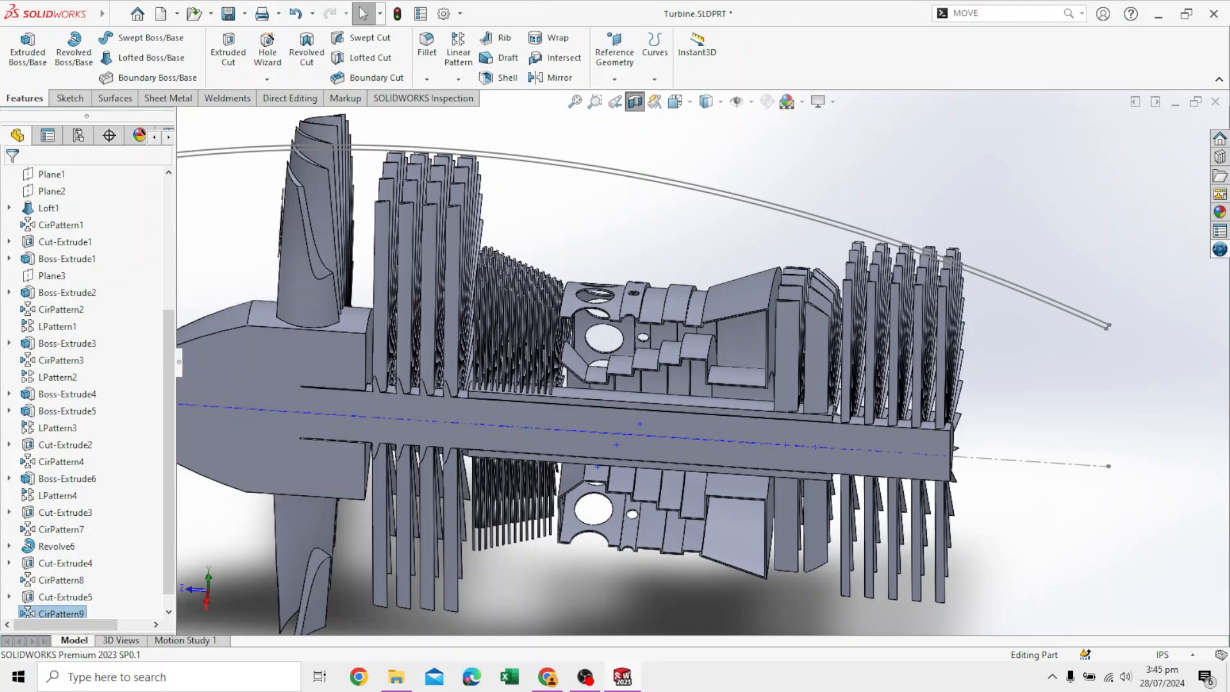
scroll(700, 361, up, 2)
scroll(652, 256, down, 4)
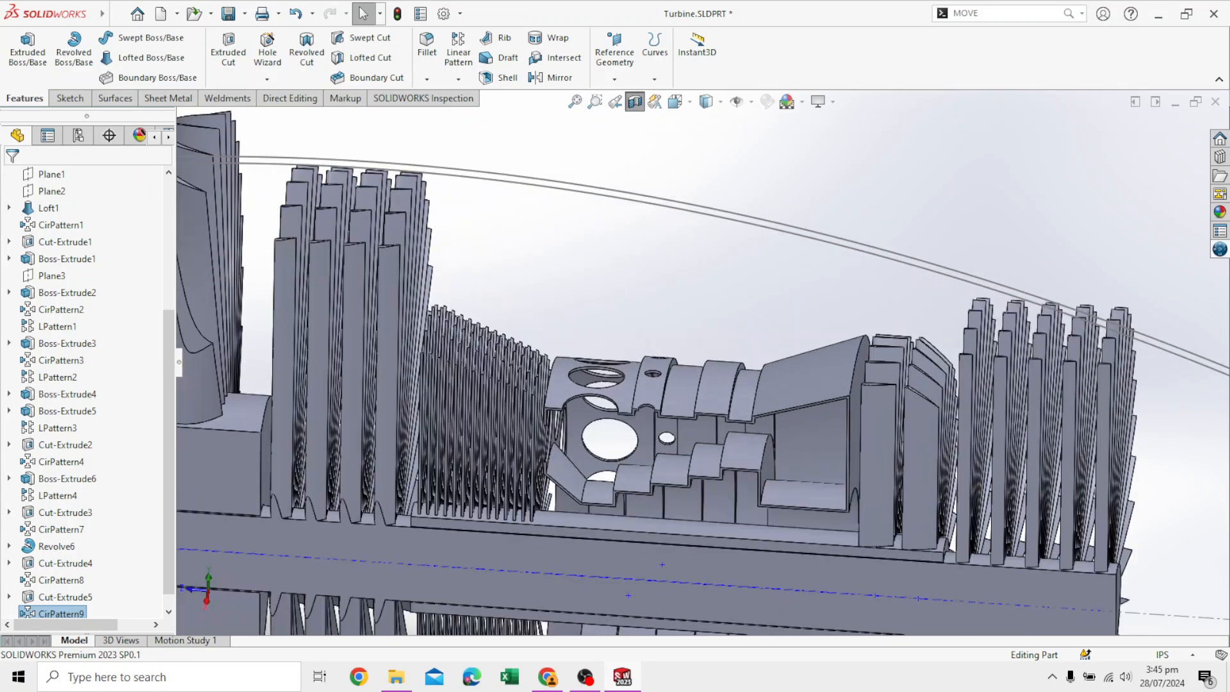
middle_drag(651, 308, 654, 266)
scroll(653, 266, down, 1)
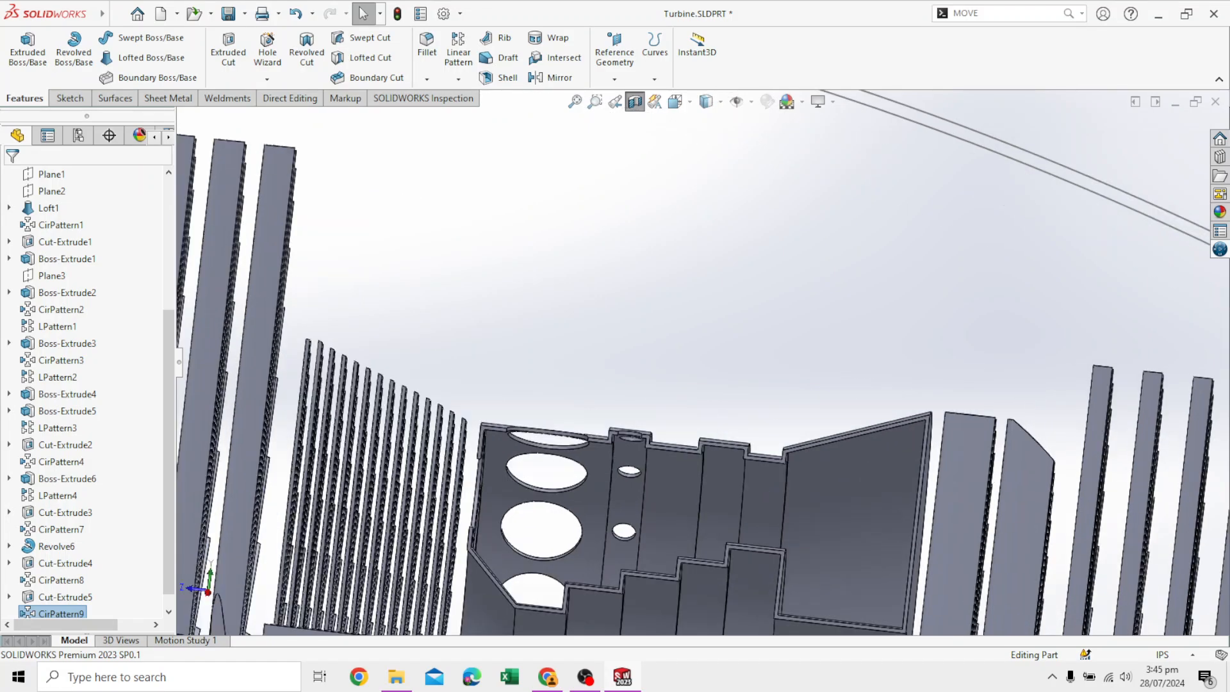
scroll(684, 370, up, 1)
scroll(684, 370, up, 2)
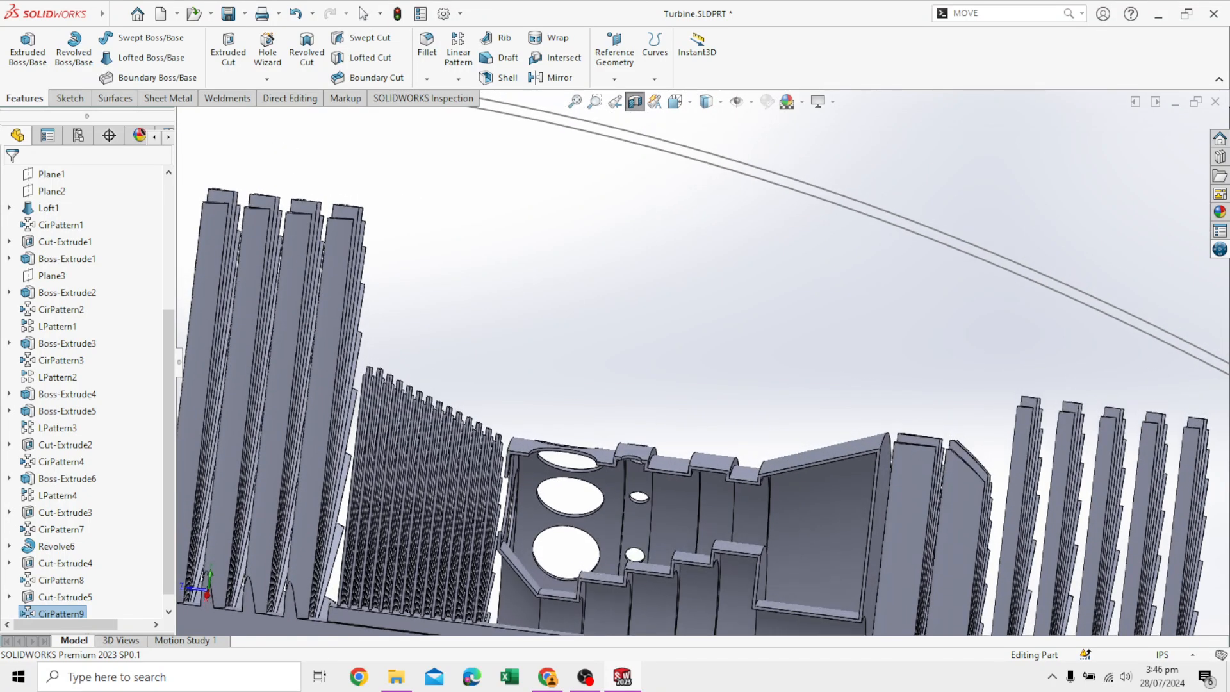
scroll(87, 384, up, 3)
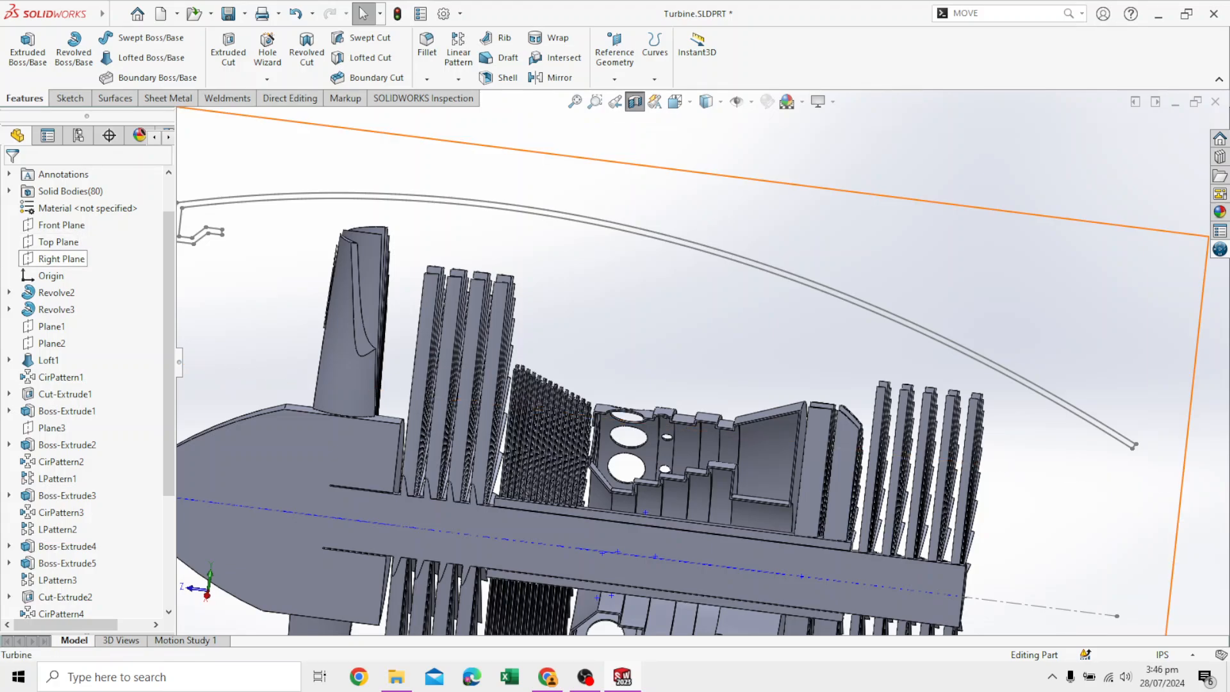
Start a new sketch on the Right Plane for a profile at the casing's upper stepped wall.
click(61, 258)
click(80, 237)
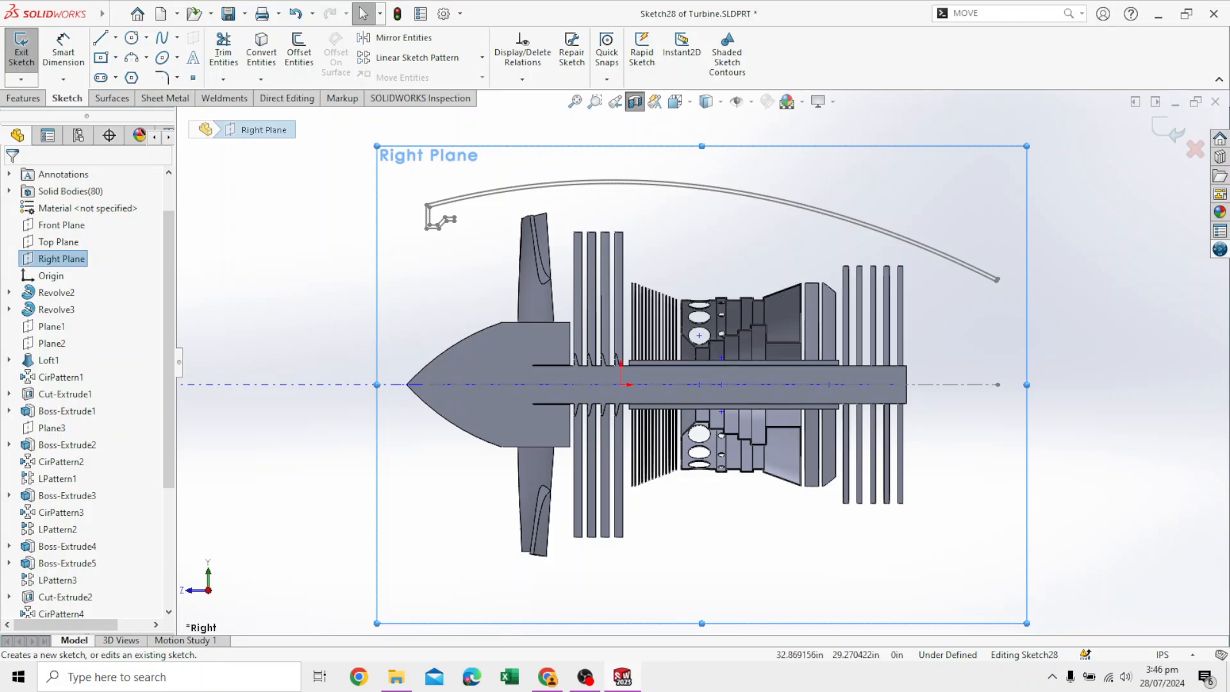
scroll(743, 288, down, 8)
scroll(702, 352, down, 5)
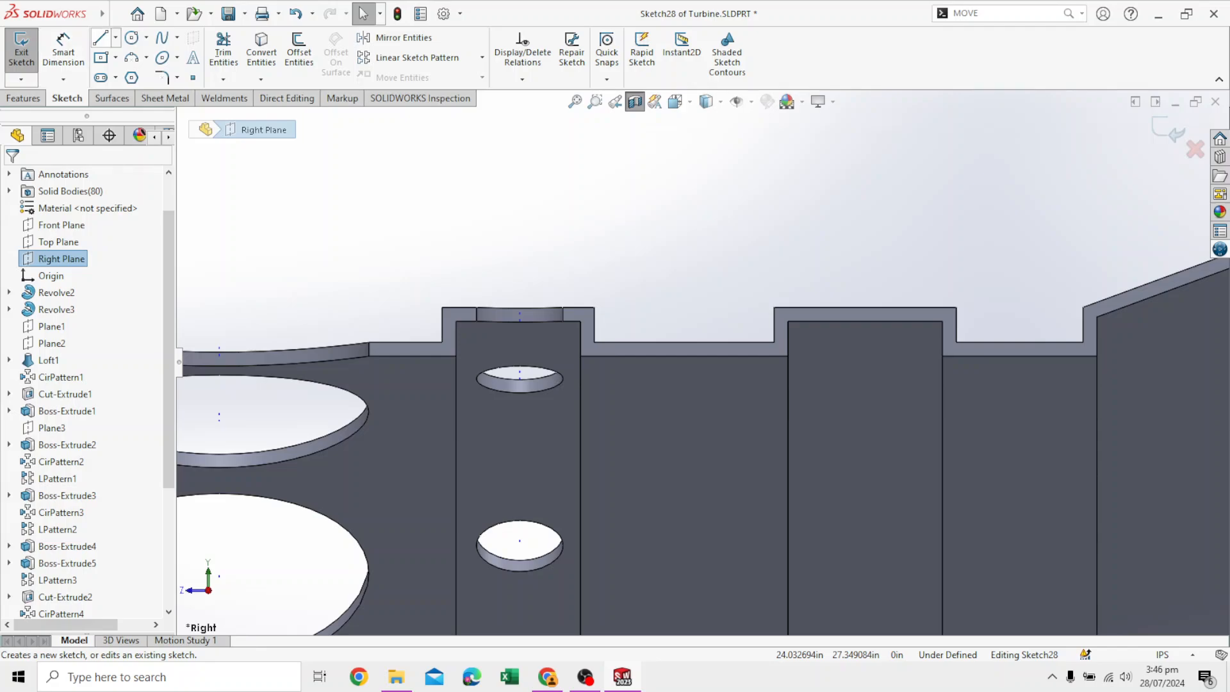
Sketch connected lines through the casing's upper wall: about 4.08 in down, 0.38 in across, 3.21 in up and 0.94 in across.
click(100, 39)
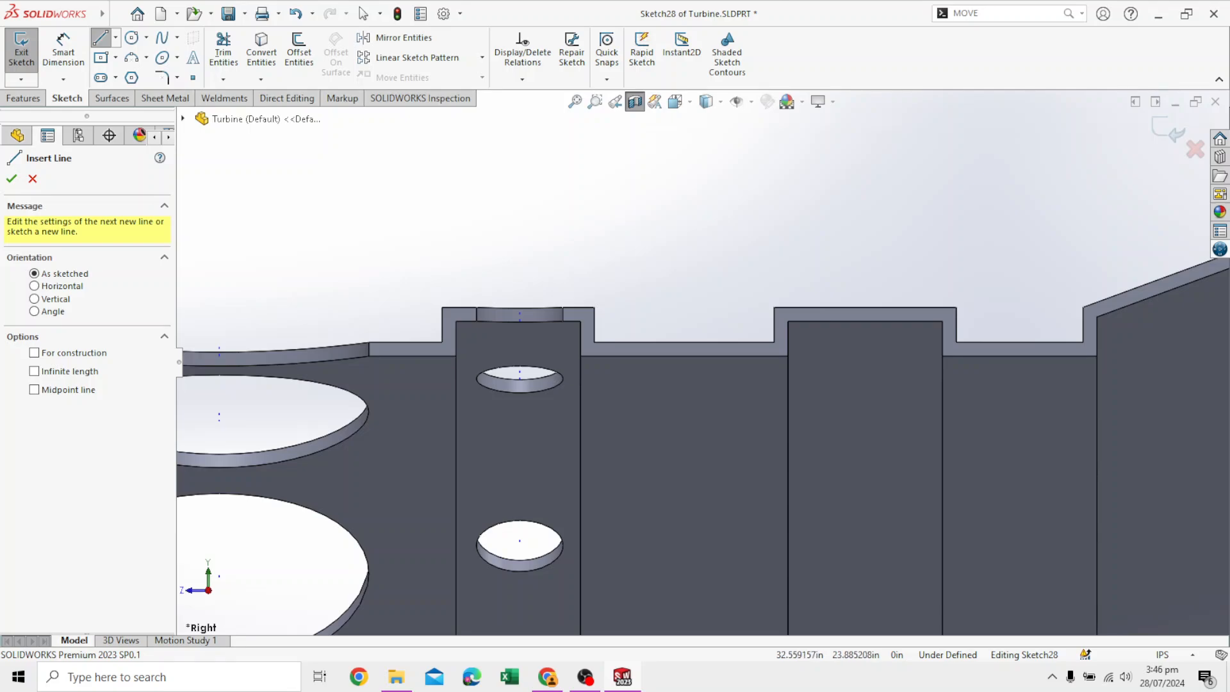
scroll(702, 360, up, 3)
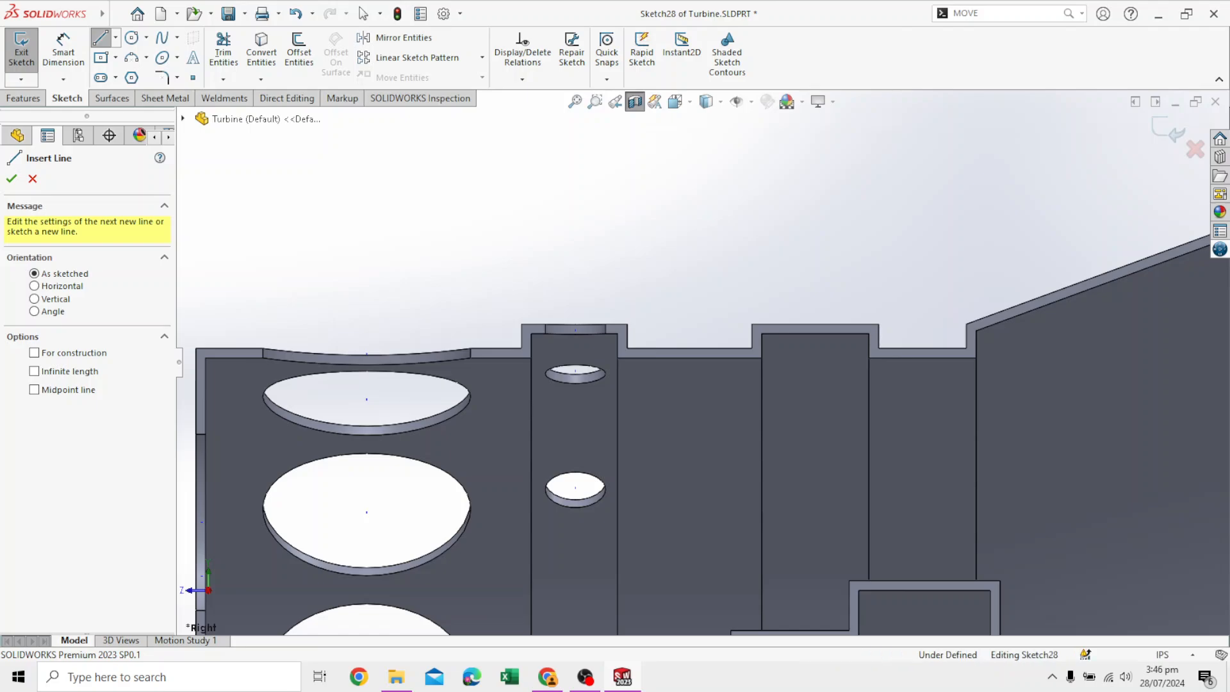
click(670, 314)
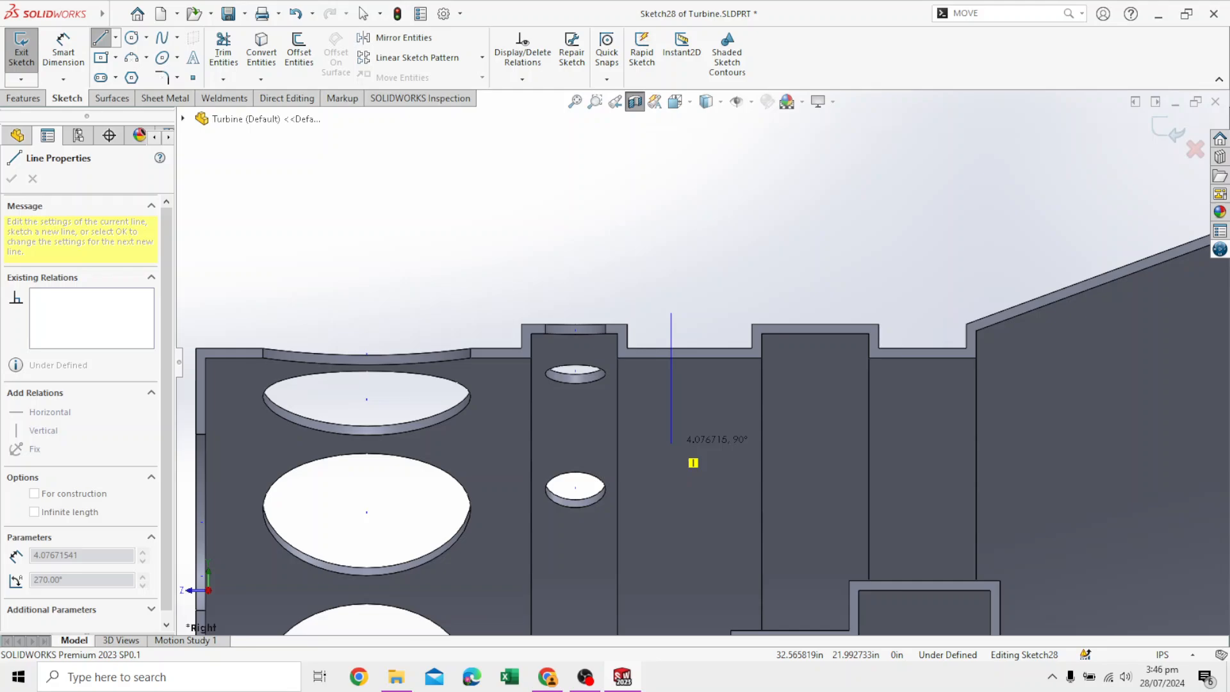
click(671, 443)
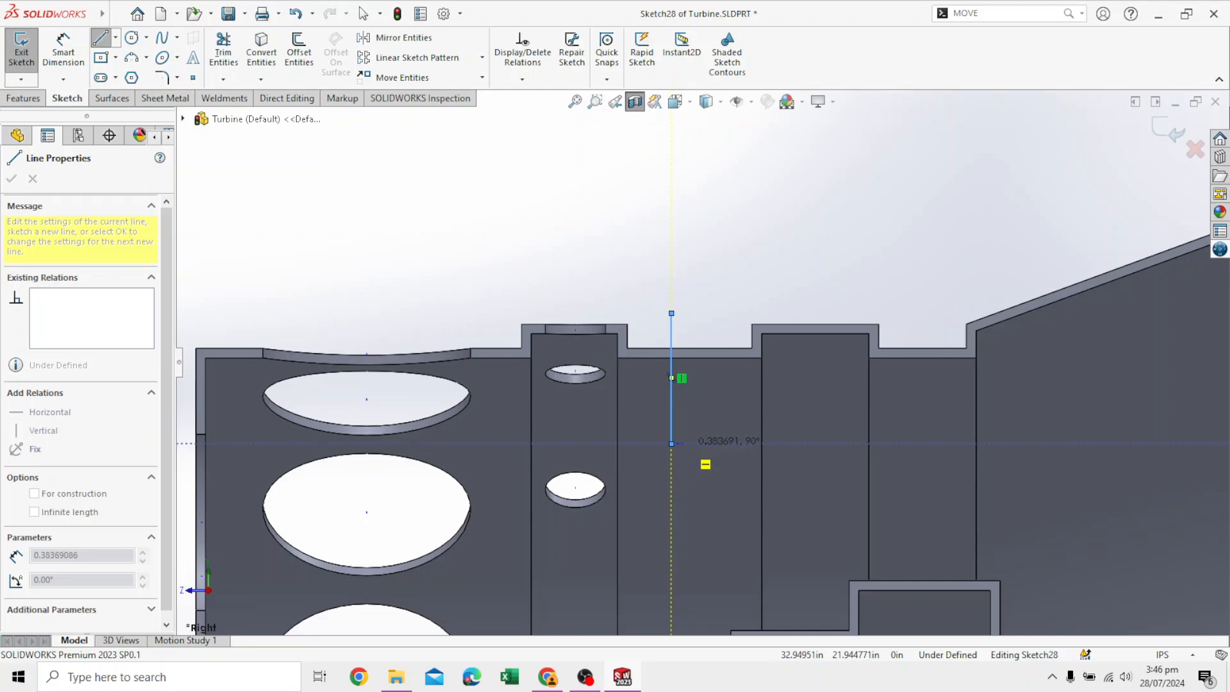
click(683, 444)
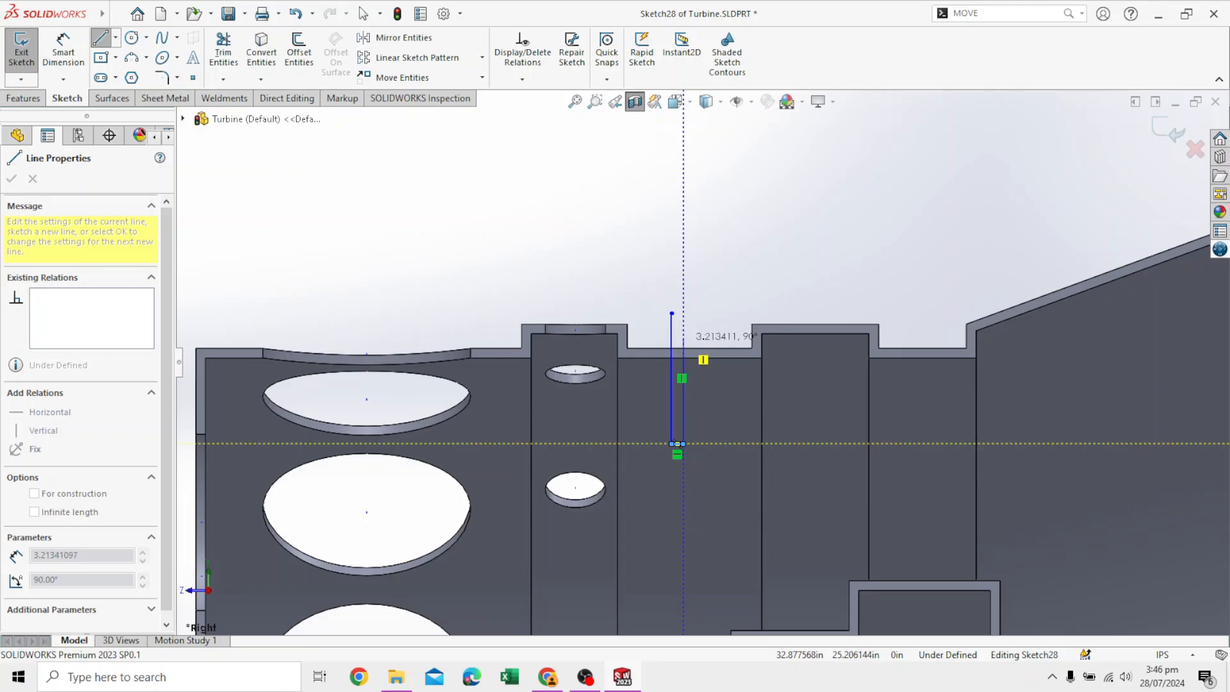
click(683, 340)
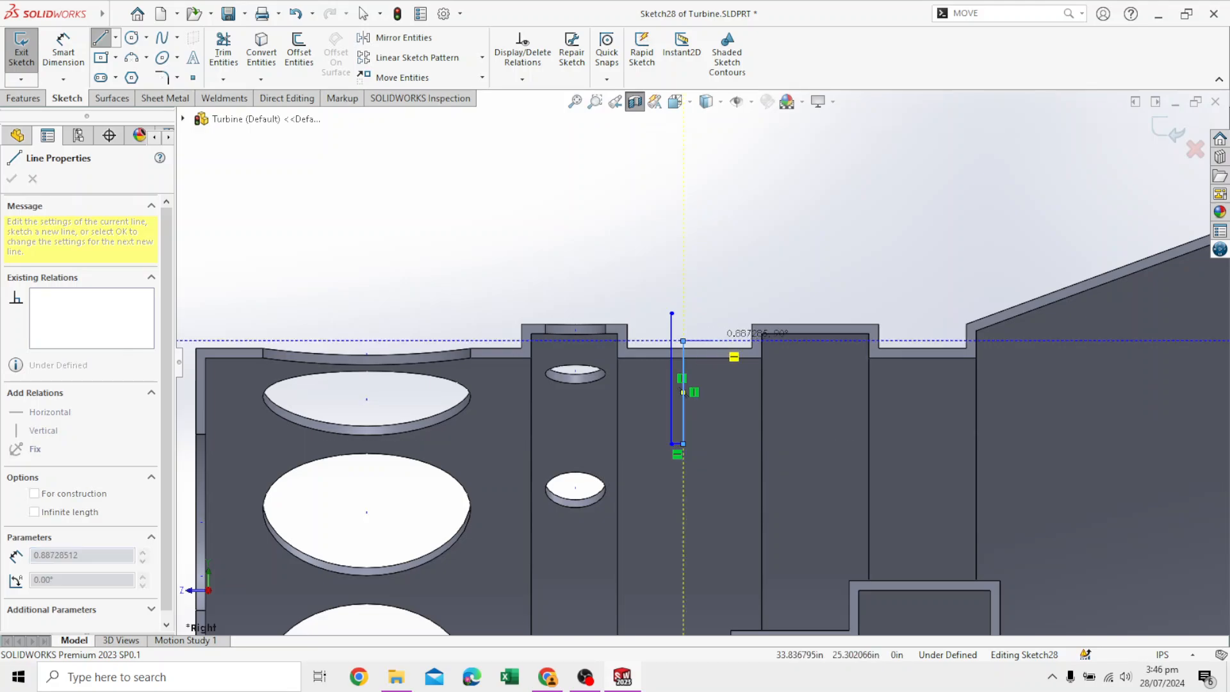
click(714, 340)
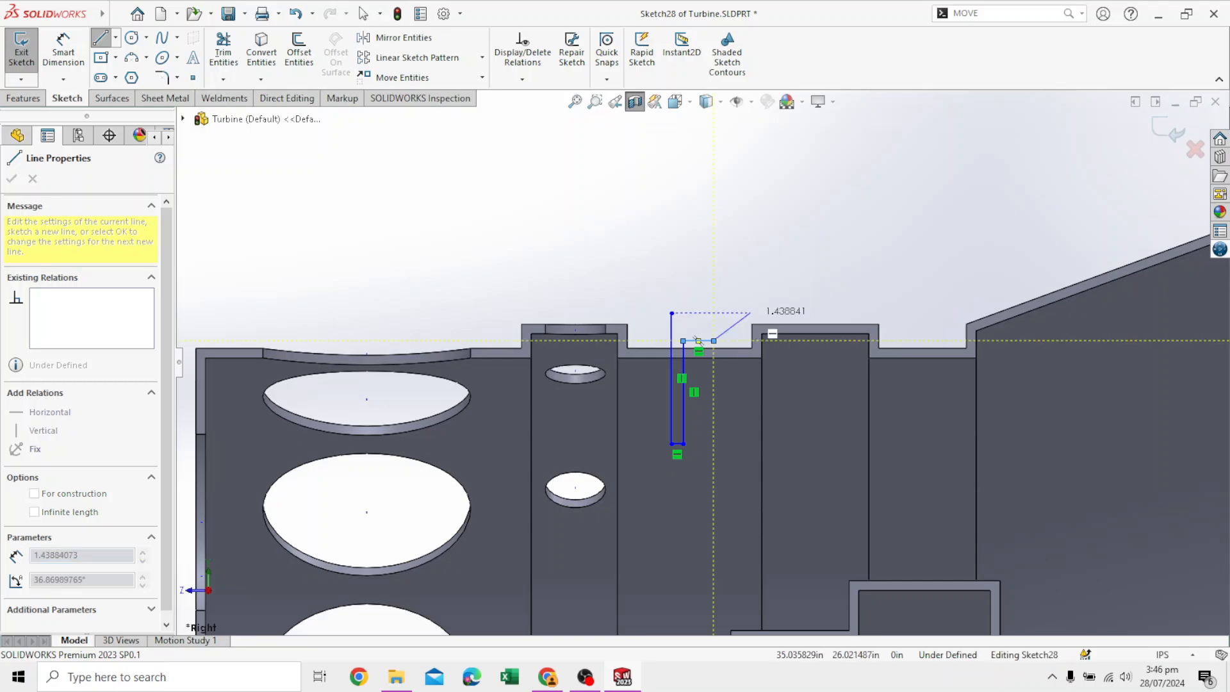
Try a 180° tangent arc of about 0.43 in radius from the free end of the upper horizontal line, and undo it.
key(Escape)
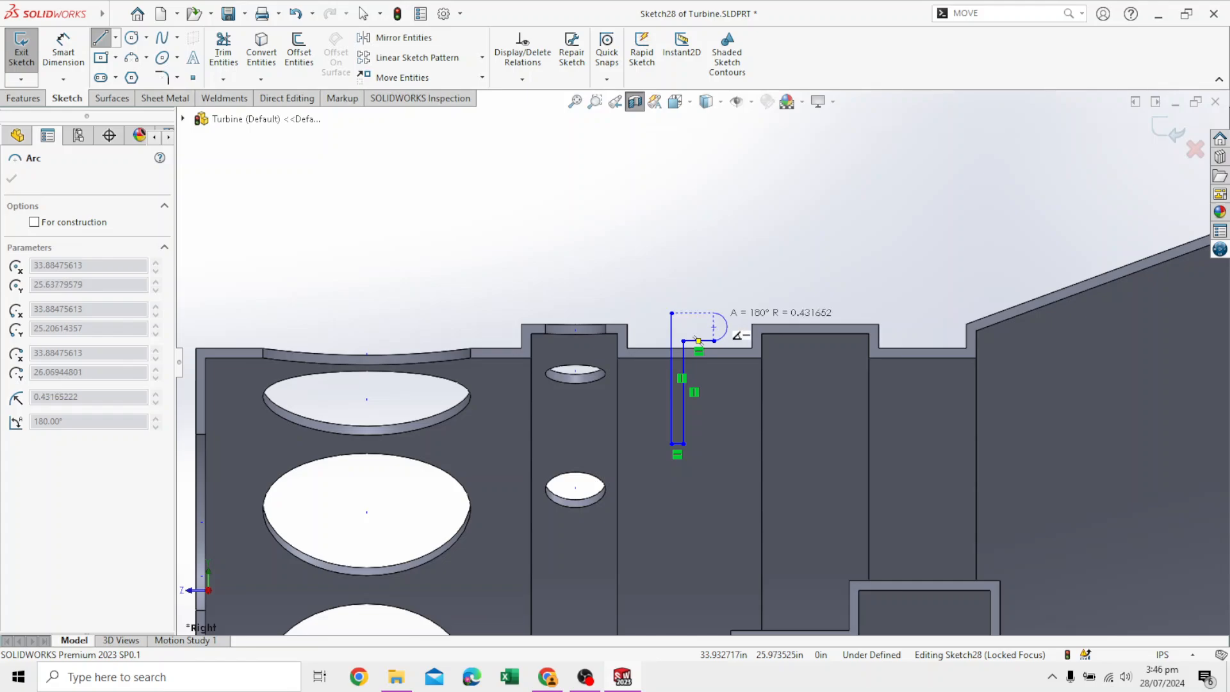
click(714, 313)
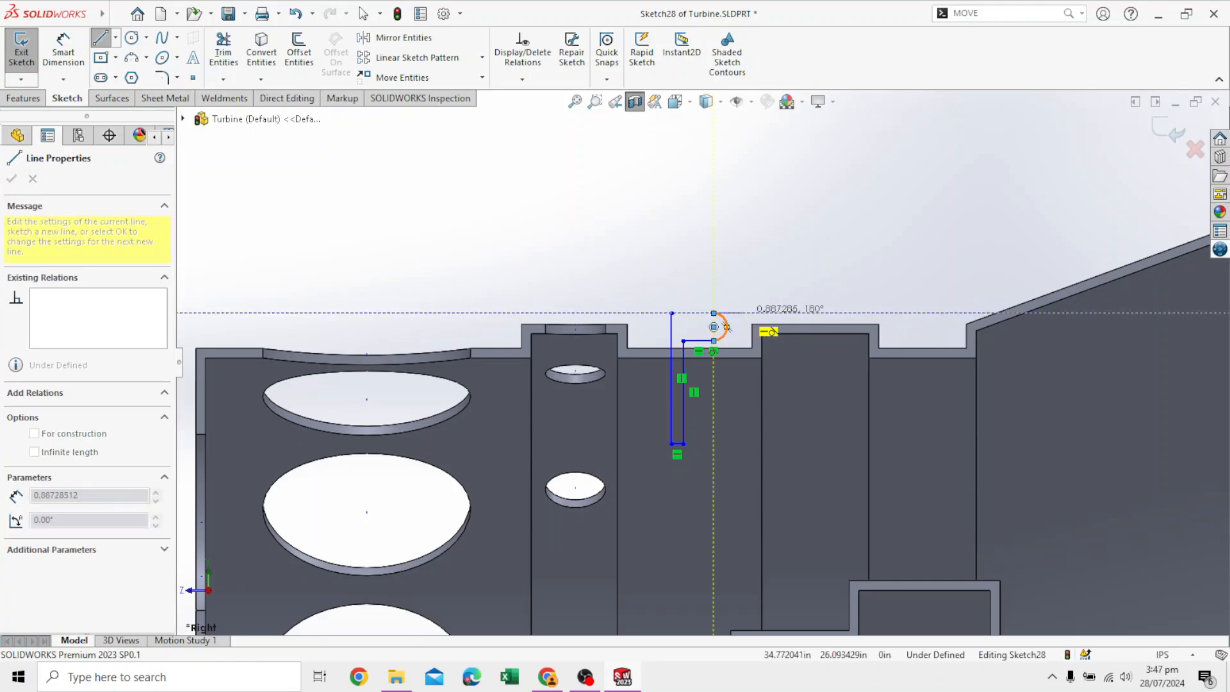
key(Escape)
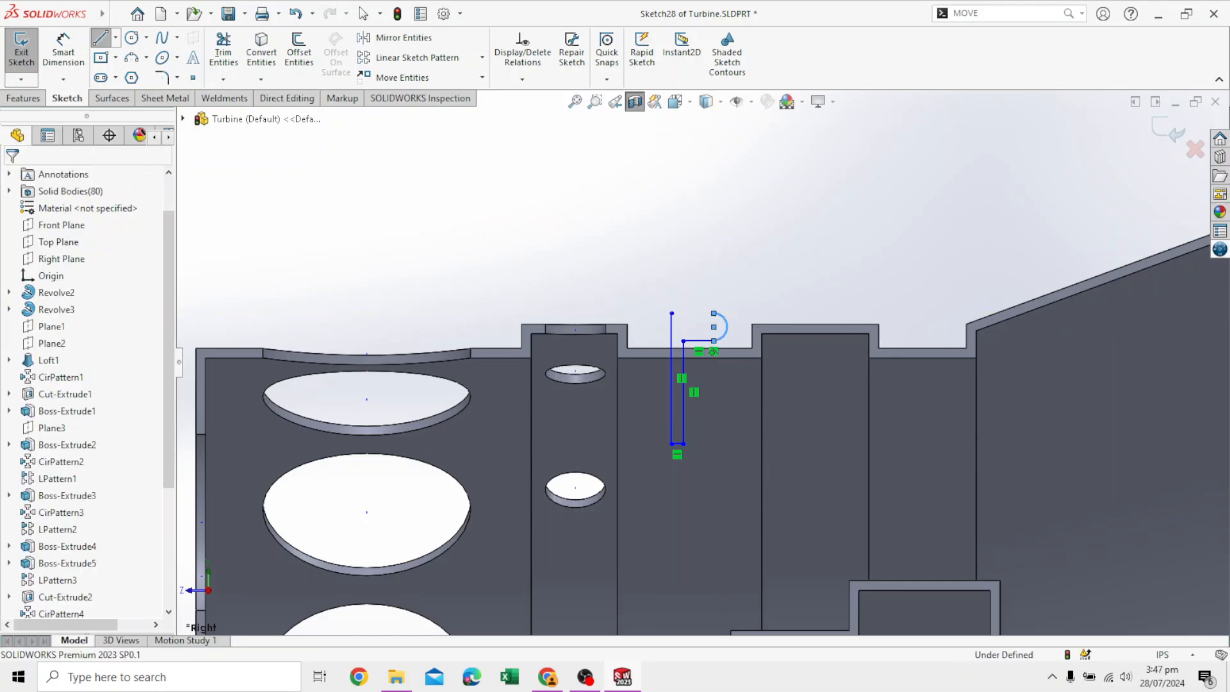
key(ctrl+z)
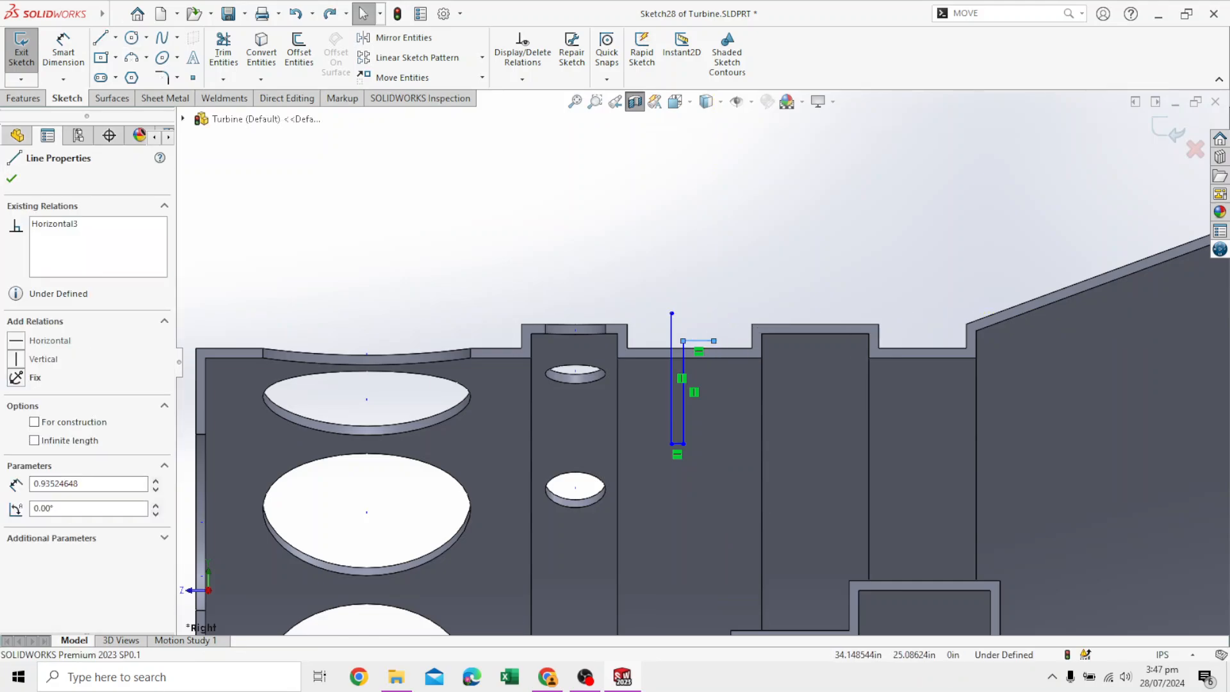
click(714, 341)
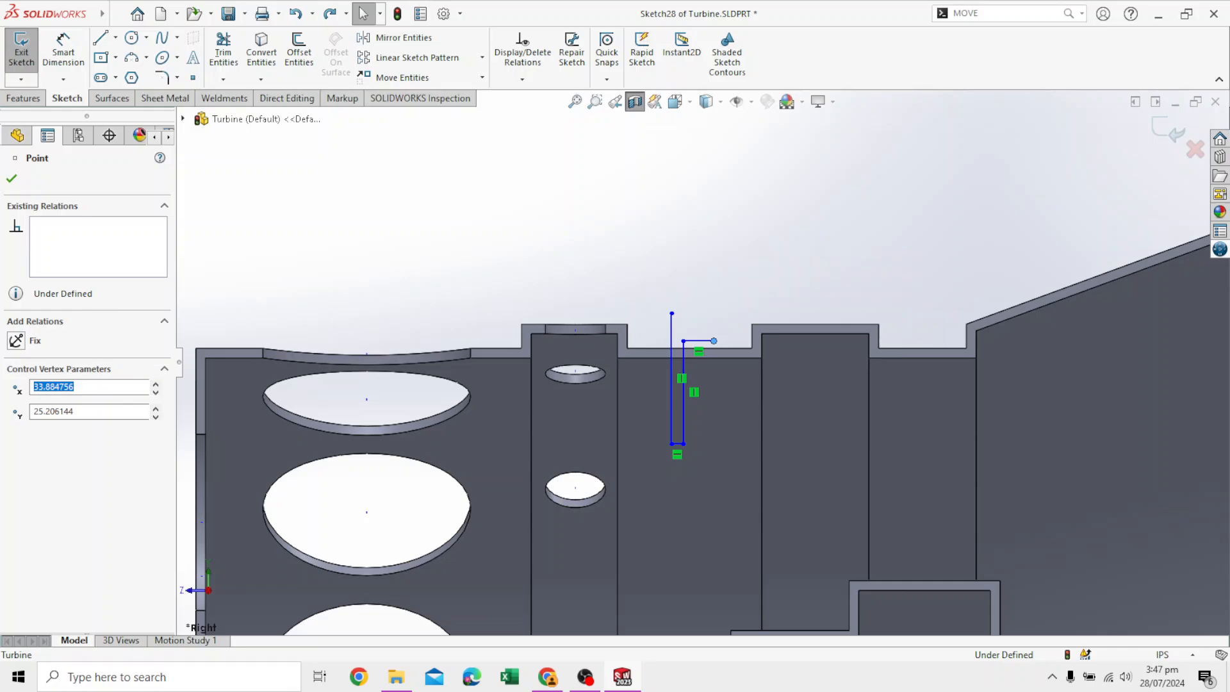
Extend the profile from the open horizontal line with a vertical riser, then a thin horizontal flange reaching out and back above the casing wall.
click(100, 38)
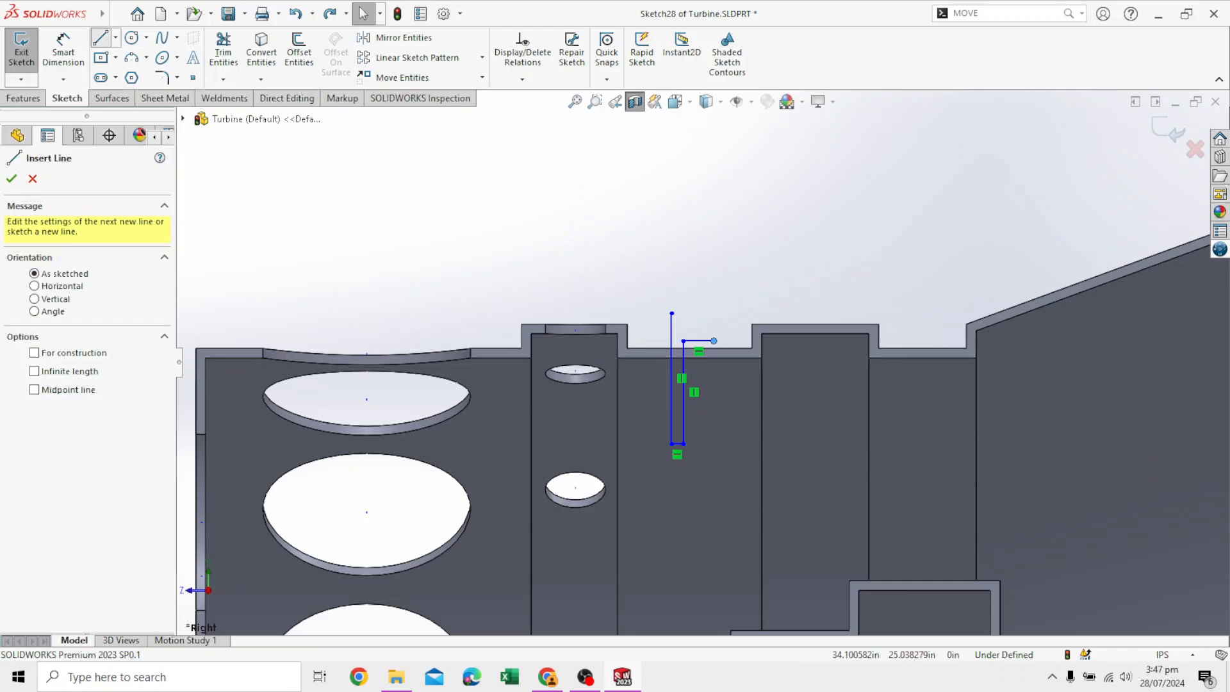
click(714, 349)
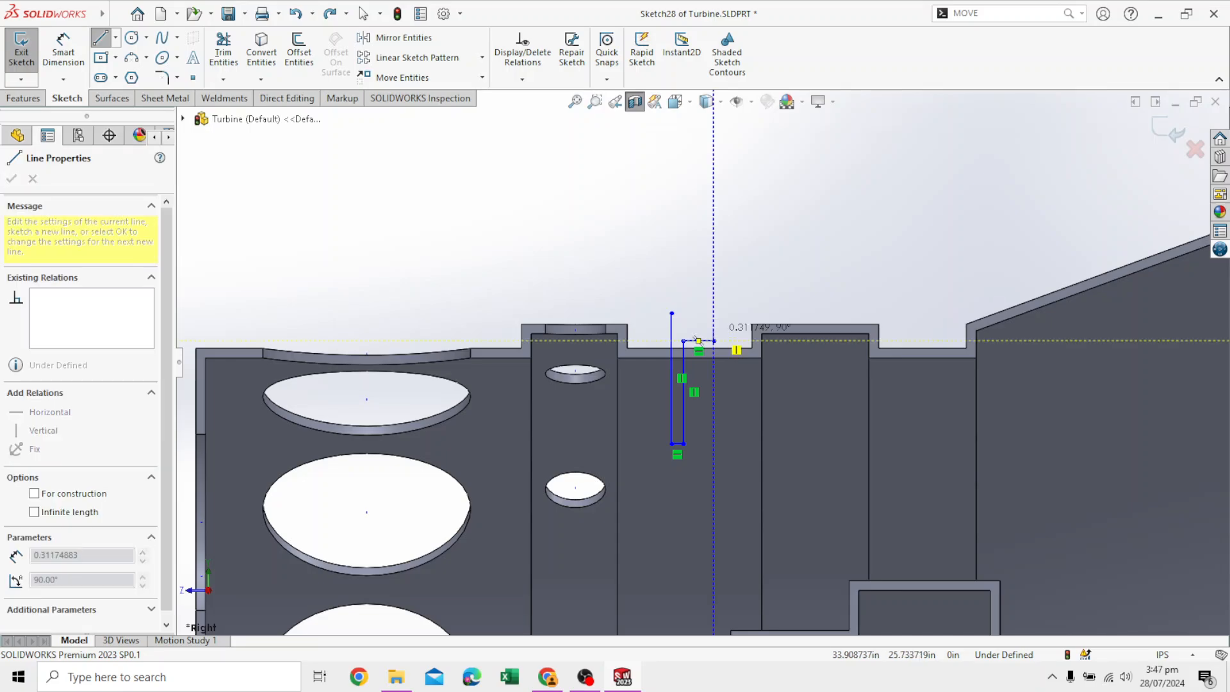
click(714, 319)
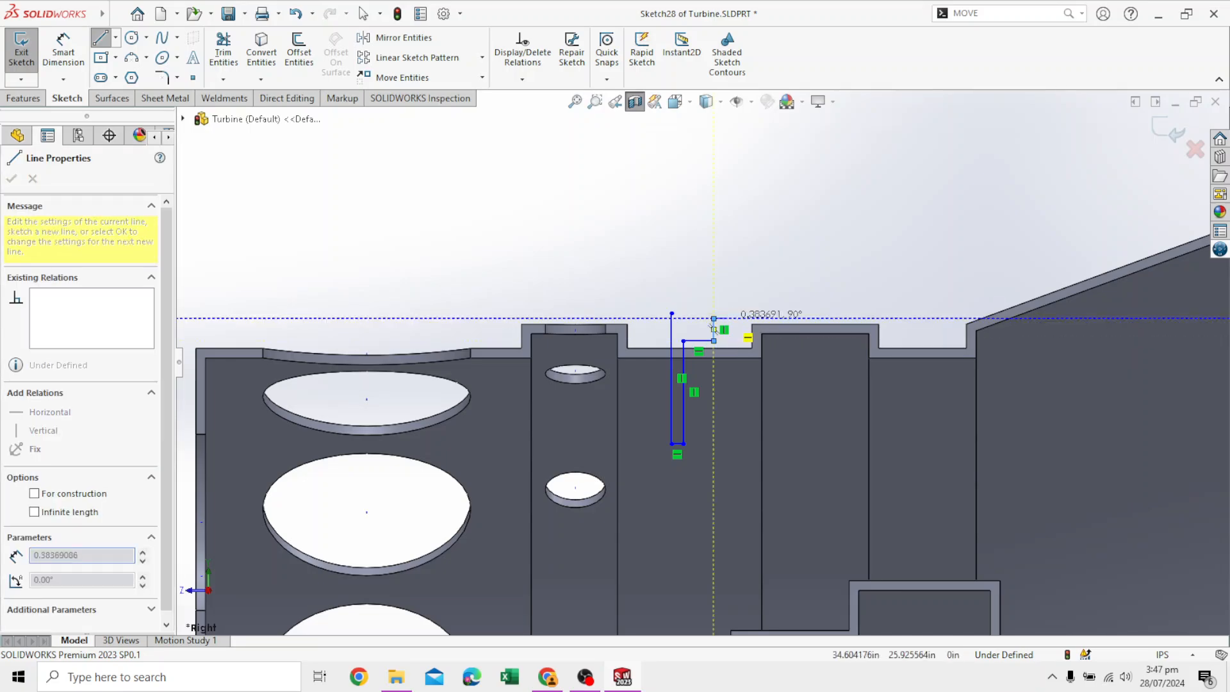
click(758, 318)
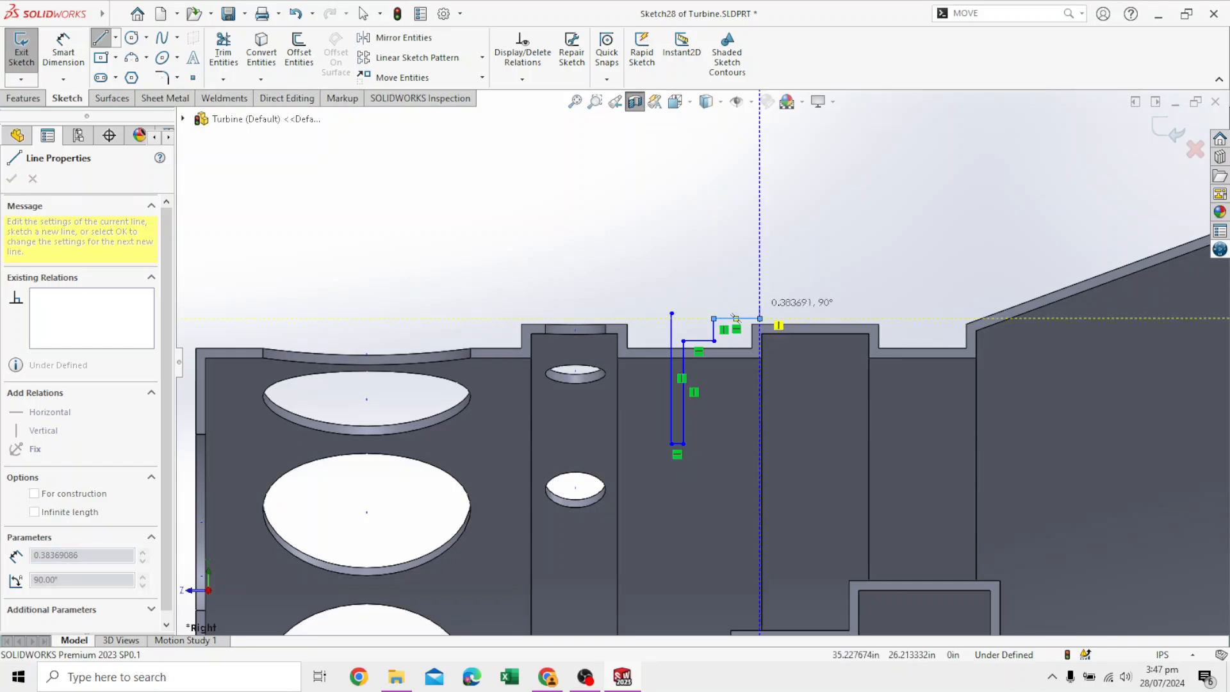
scroll(735, 318, down, 5)
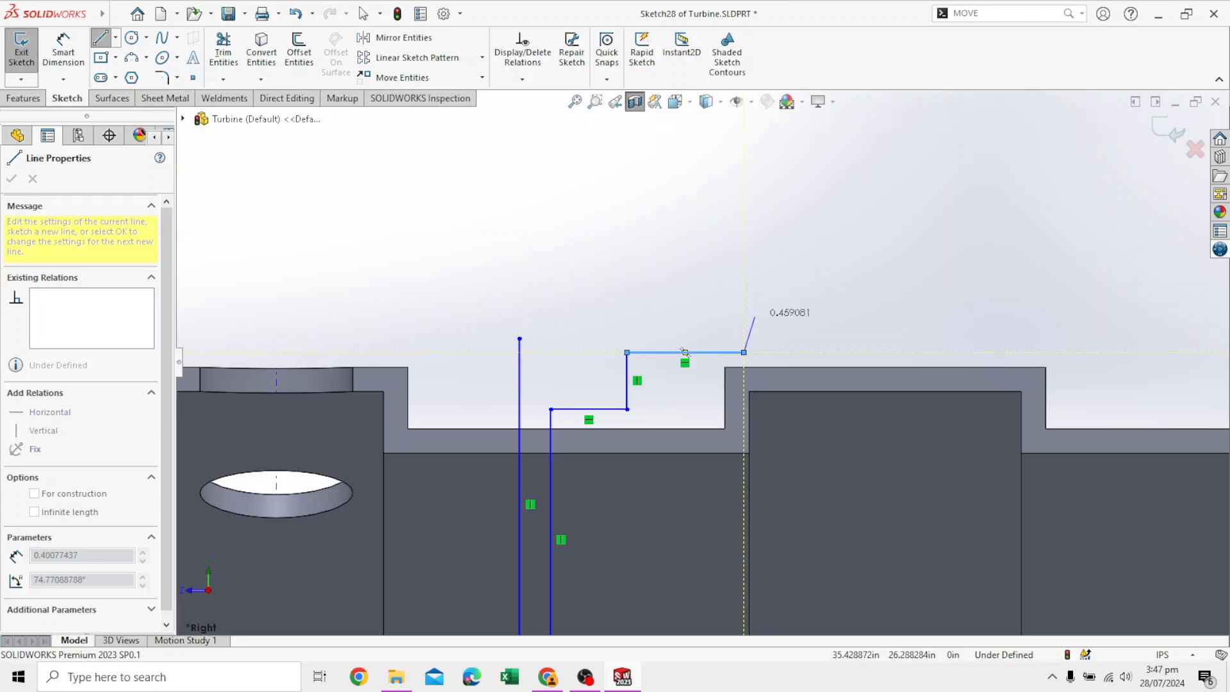
scroll(754, 316, down, 2)
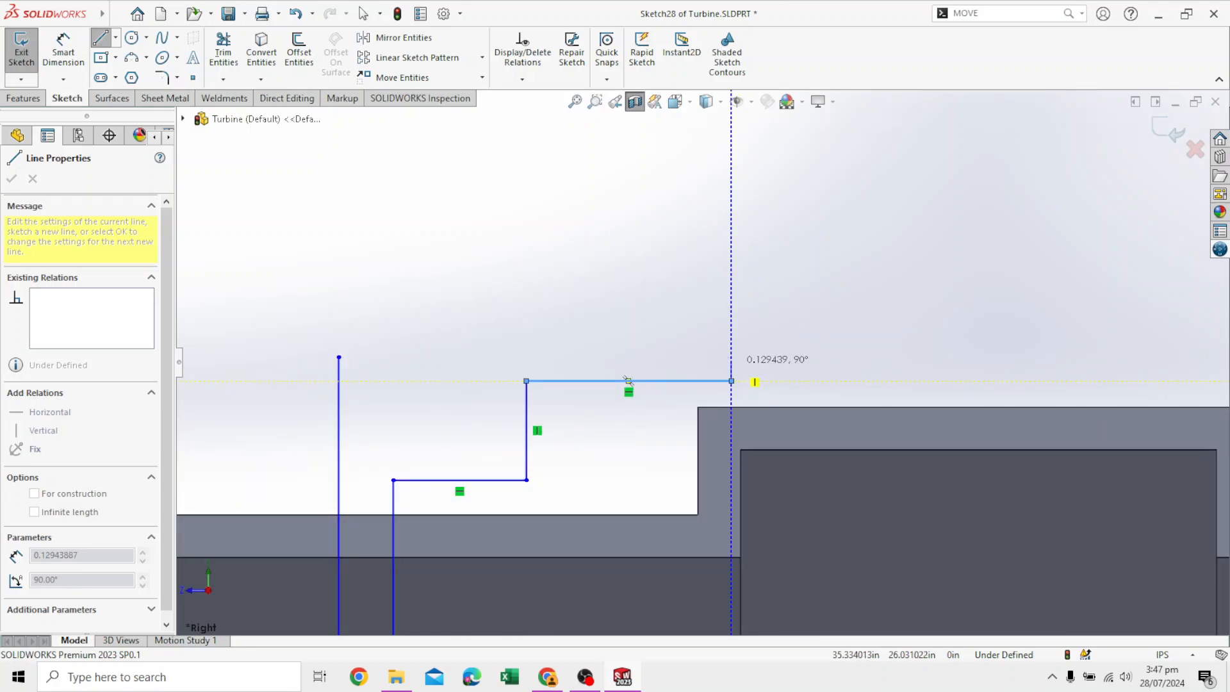
click(731, 380)
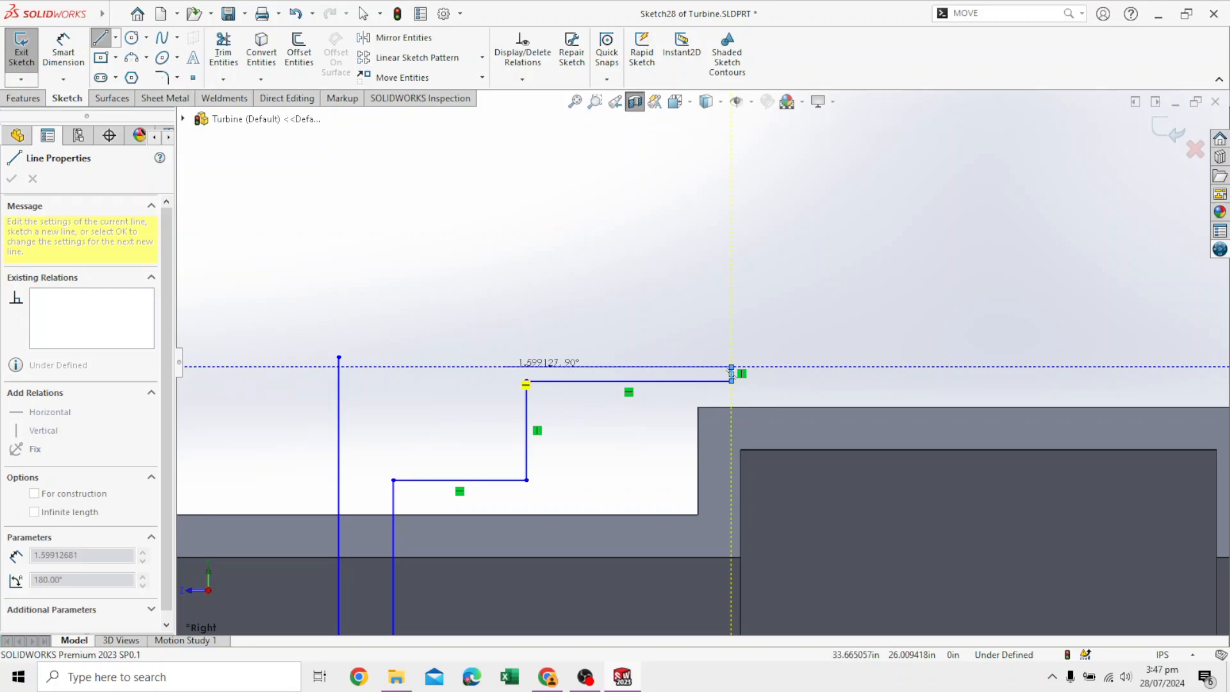
click(731, 368)
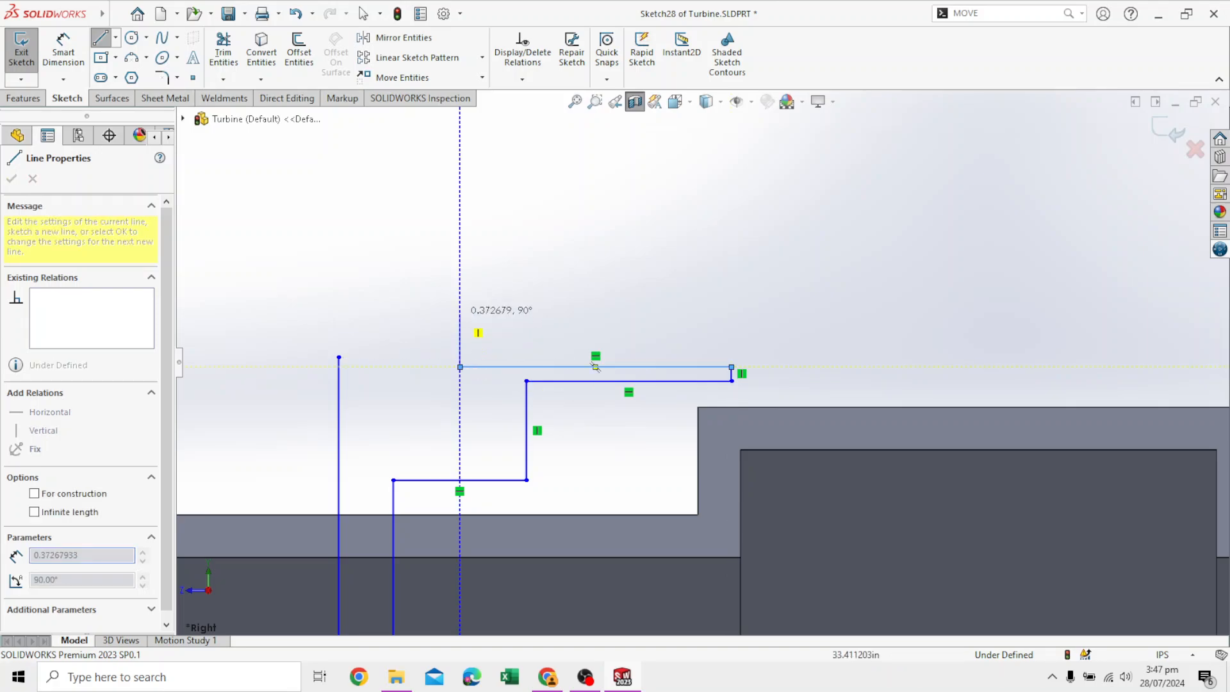
click(460, 367)
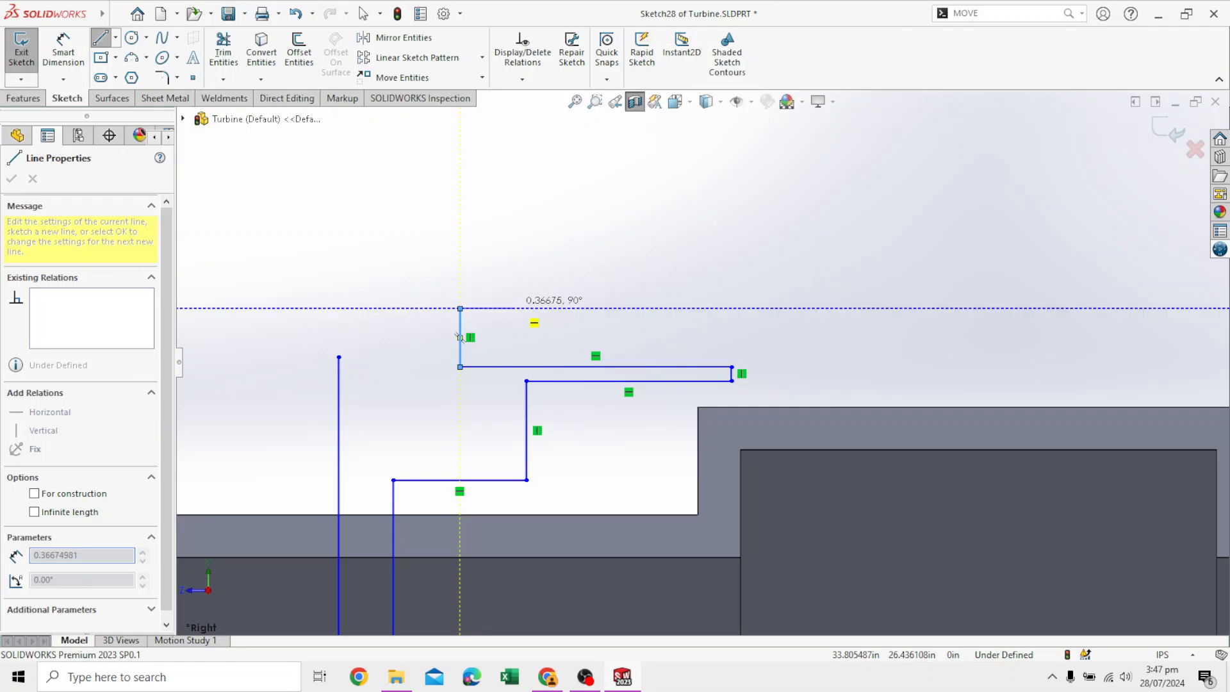
Sketch the stepped head above the flange with a collar about 0.42 in wide, and close it to the first line with a 1.22 in vertical.
click(460, 309)
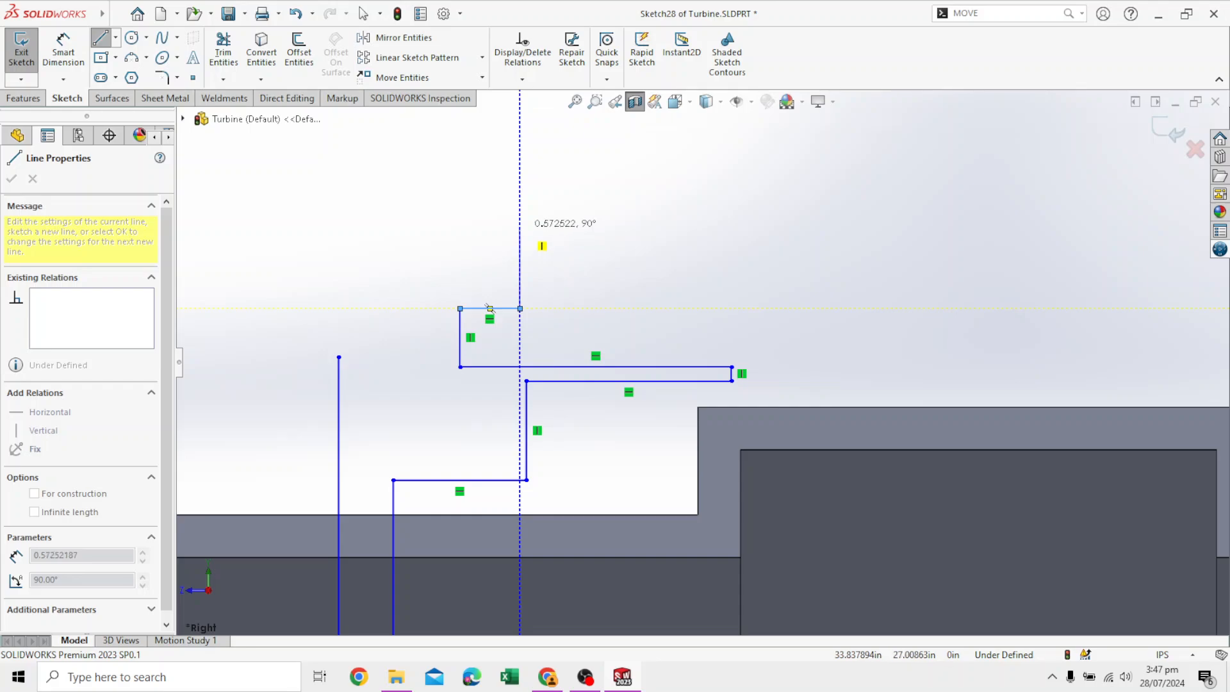
click(520, 224)
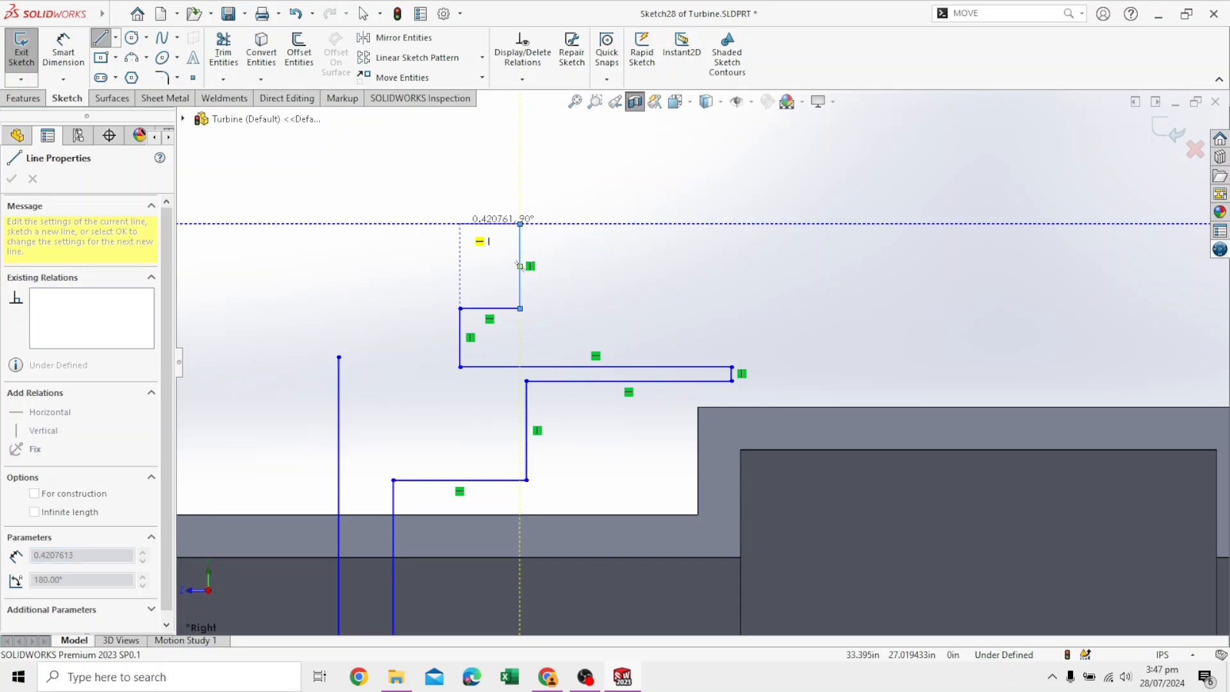
click(460, 223)
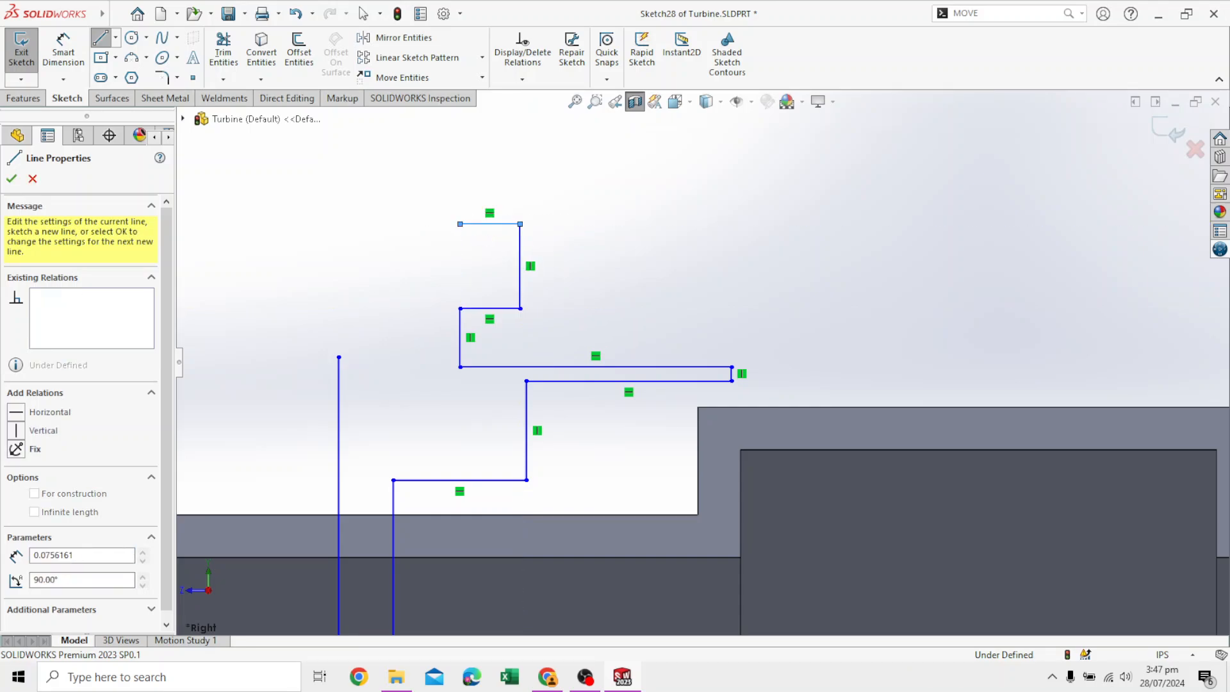
click(460, 184)
click(339, 184)
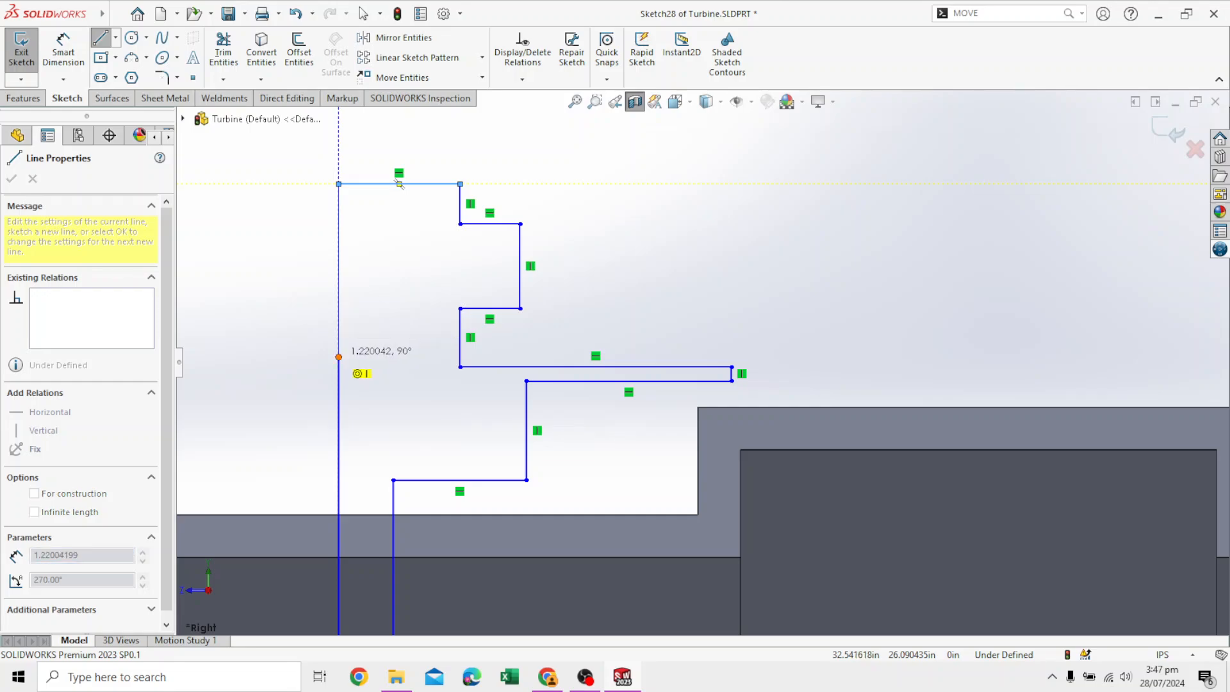
double_click(338, 357)
scroll(339, 269, up, 3)
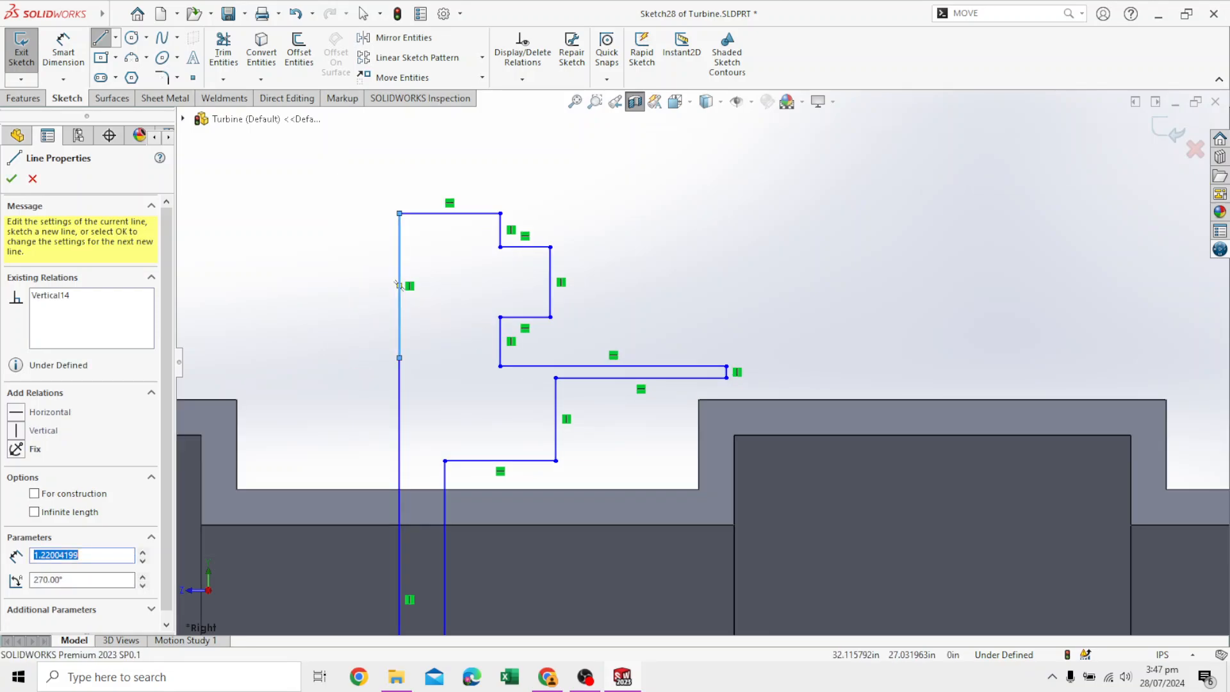
scroll(506, 313, up, 2)
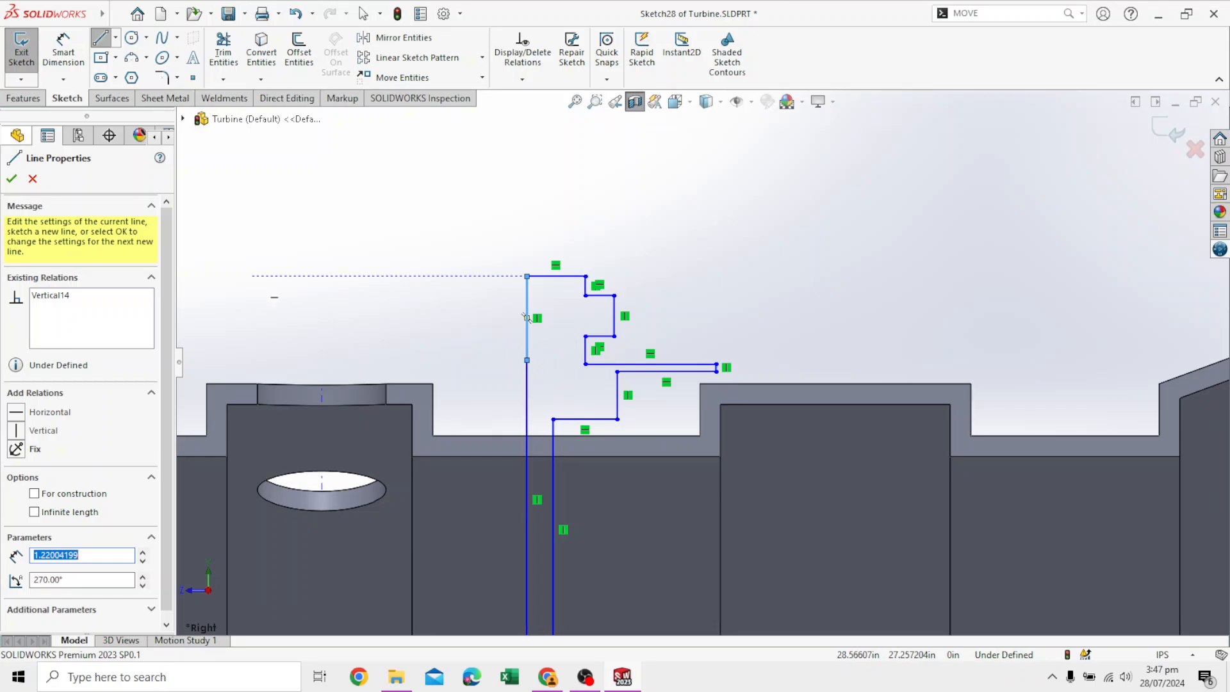
click(12, 179)
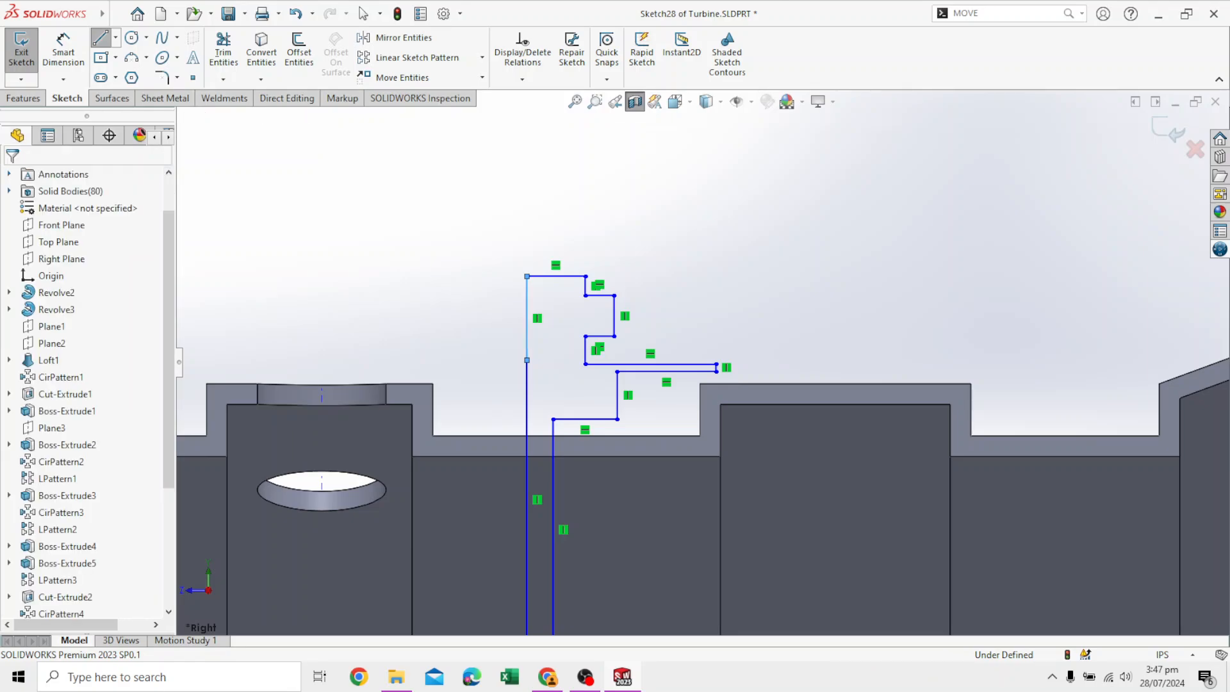
key(Escape)
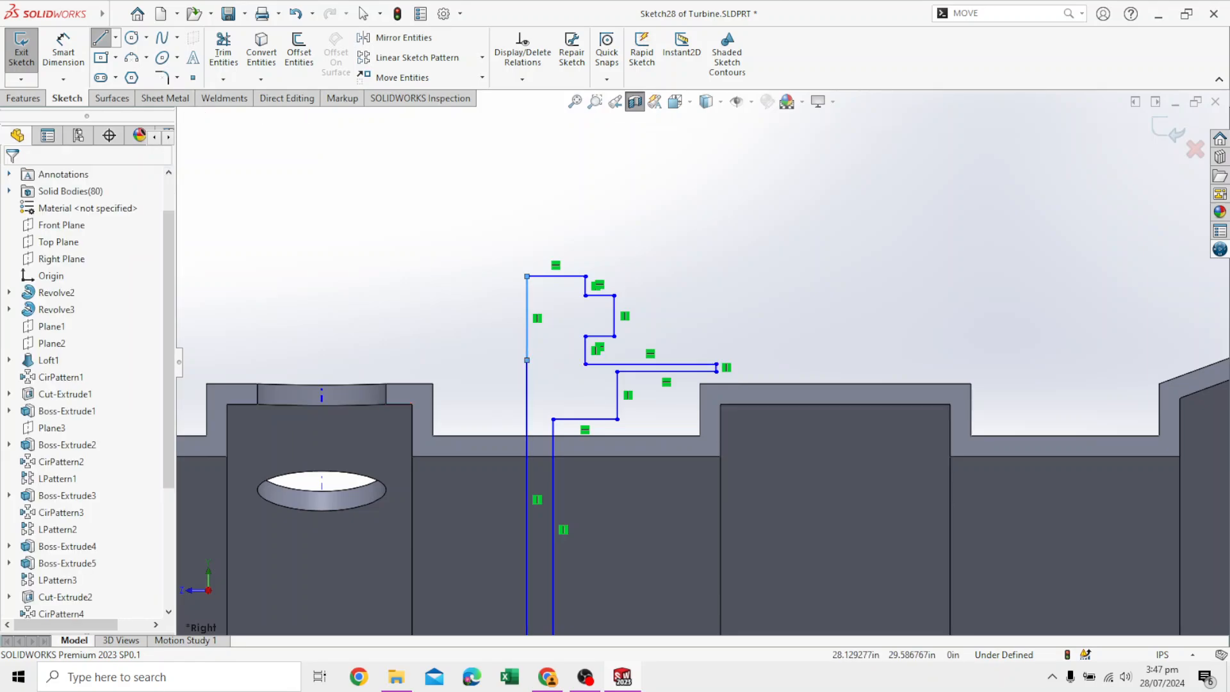
key(Escape)
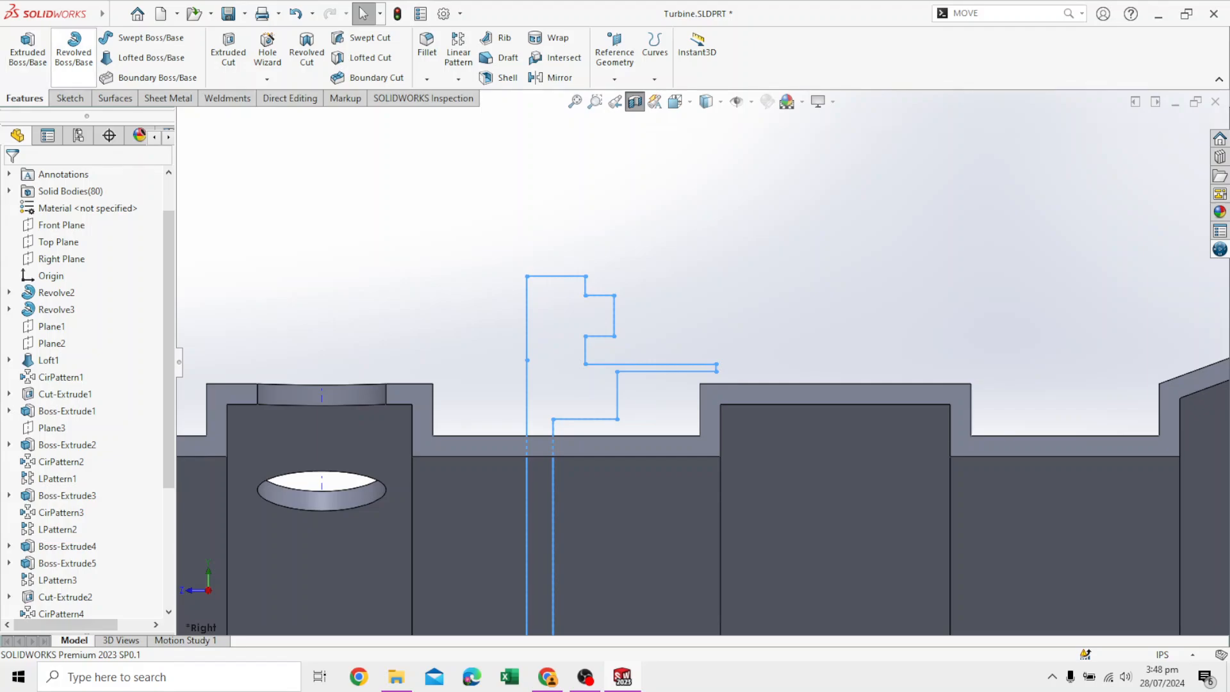
Revolve the closed stepped profile 360° about its long first vertical line, with merge result on.
click(73, 48)
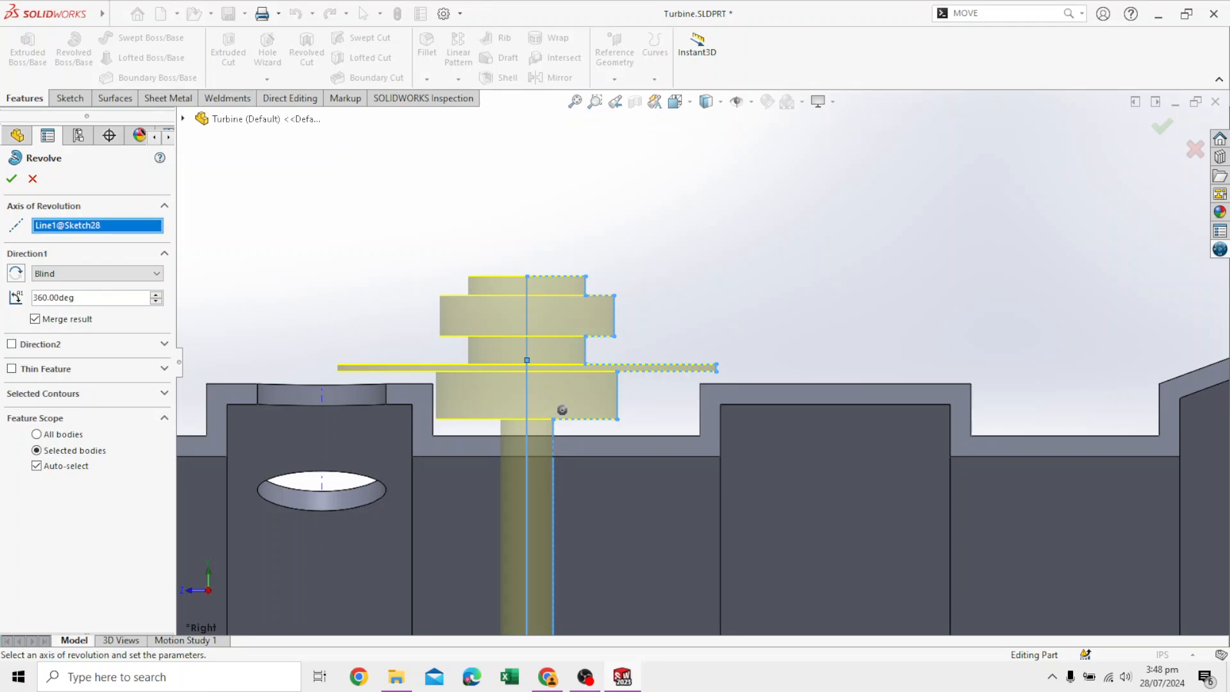
scroll(574, 406, up, 2)
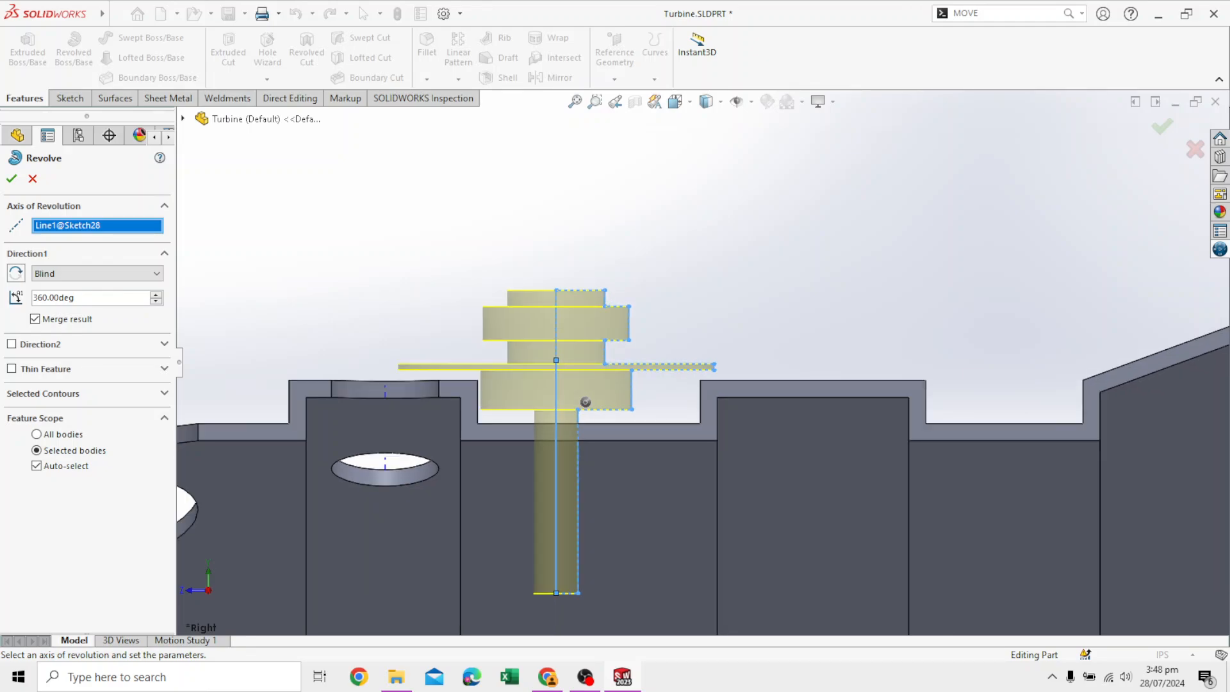
scroll(585, 402, up, 3)
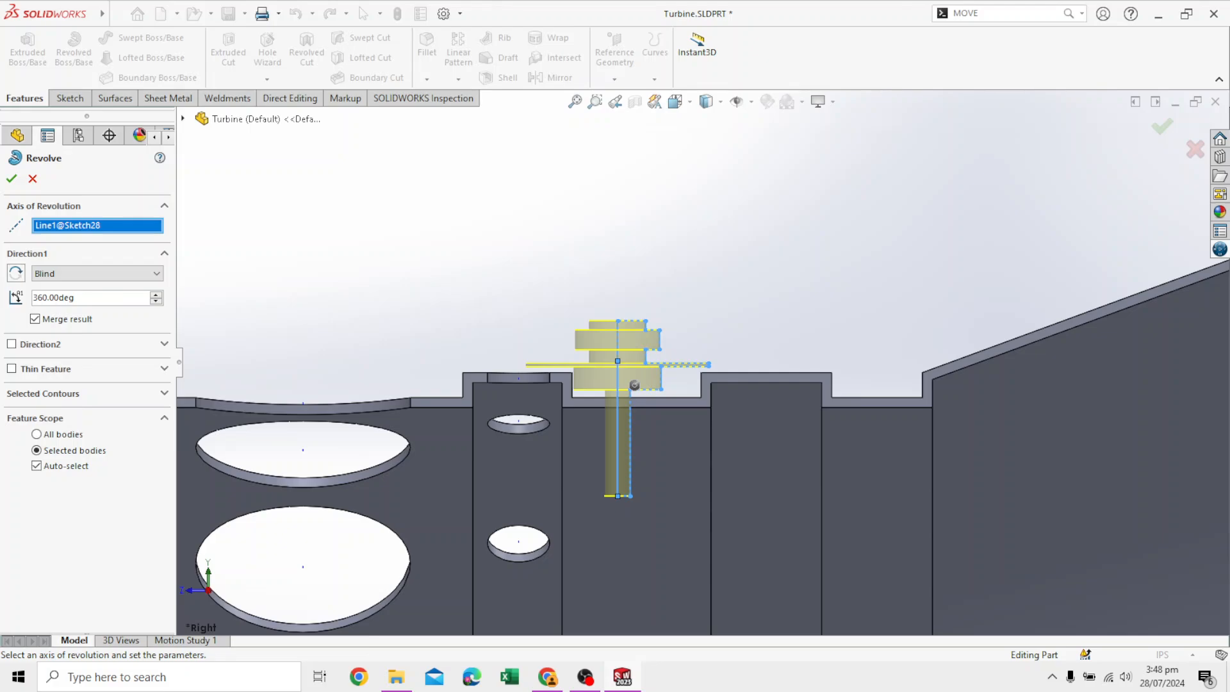